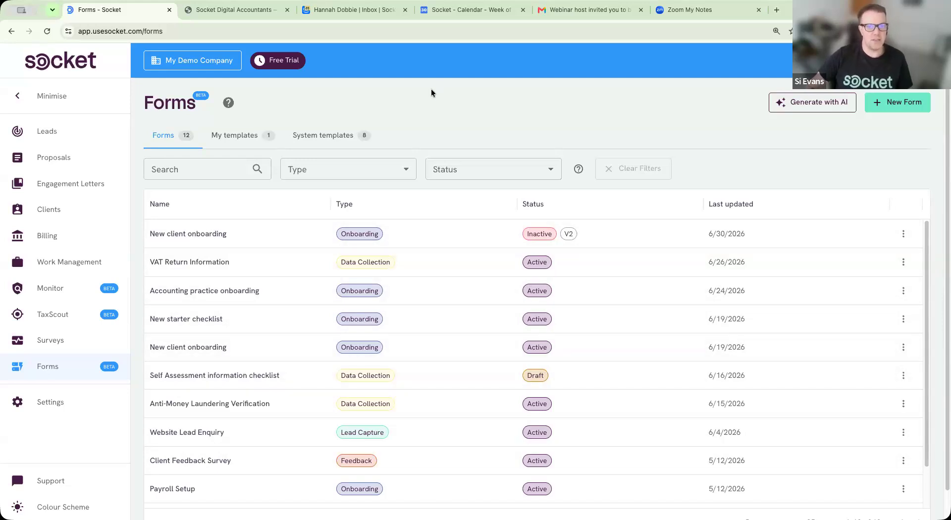
Step: Look through the saved form templates and the built-in System form templates
left_click(238, 142)
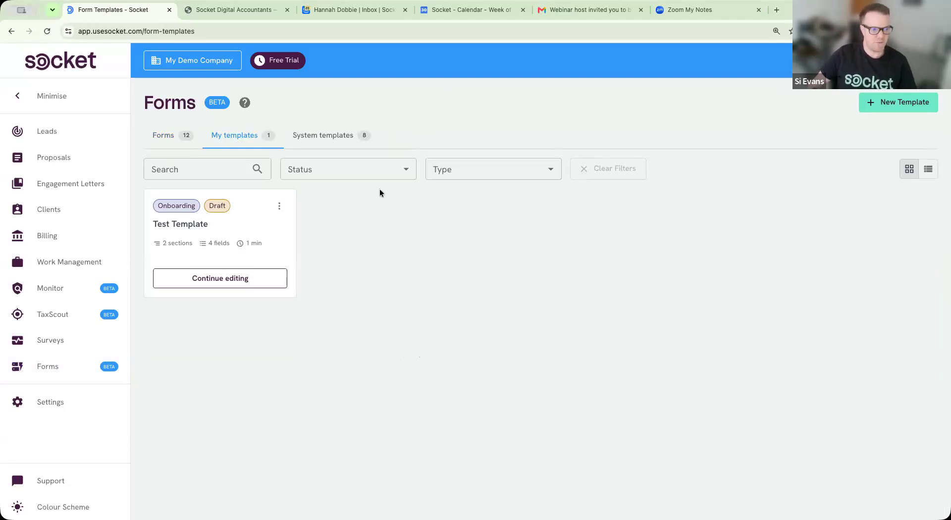
left_click(332, 142)
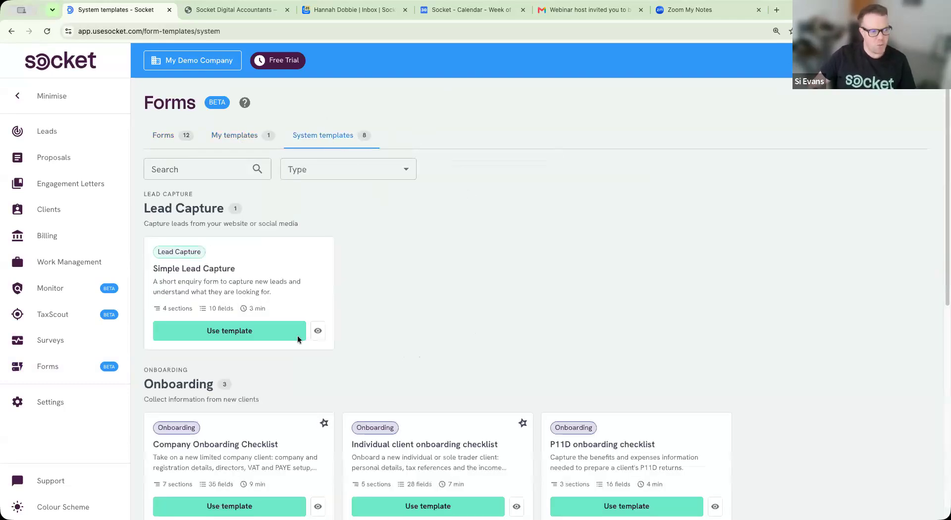
scroll(514, 281, "down", 8)
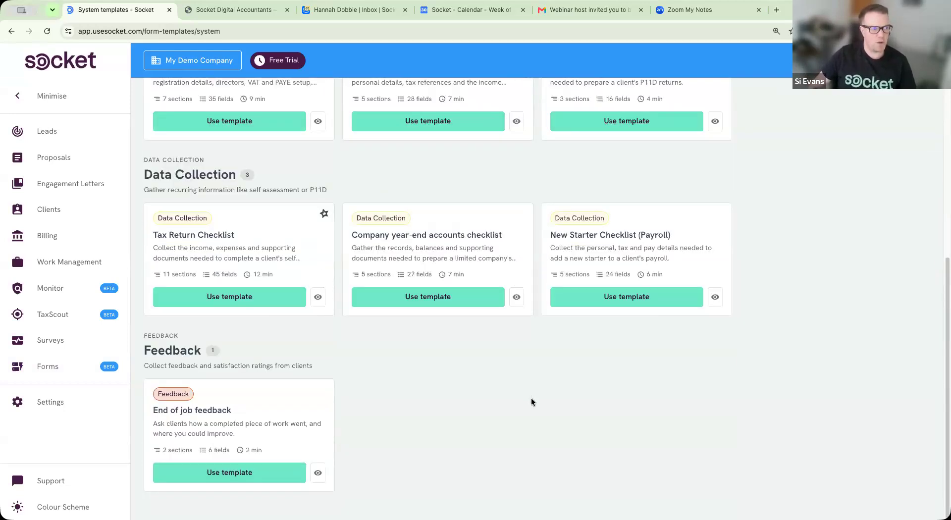
scroll(531, 398, "up", 6)
scroll(524, 369, "up", 3)
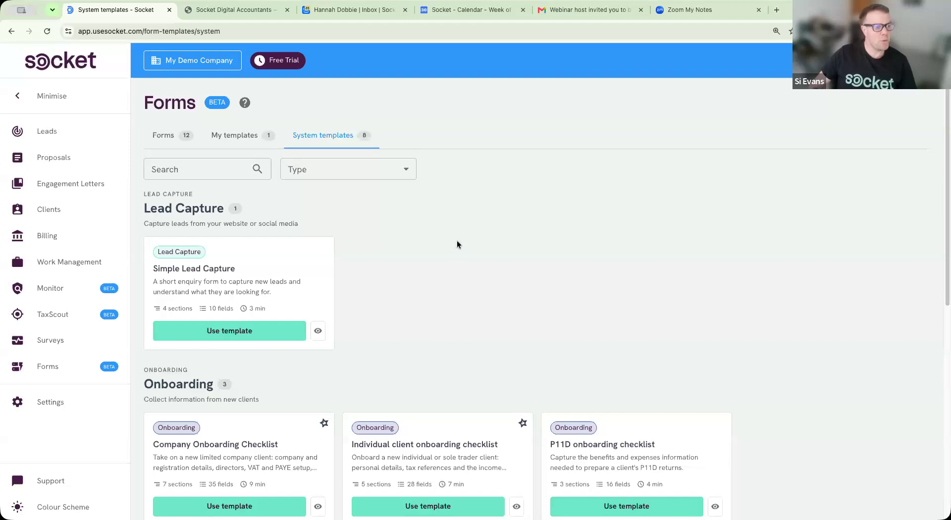
Step: From the forms list, start a new form and pick Generate with AI
left_click(177, 140)
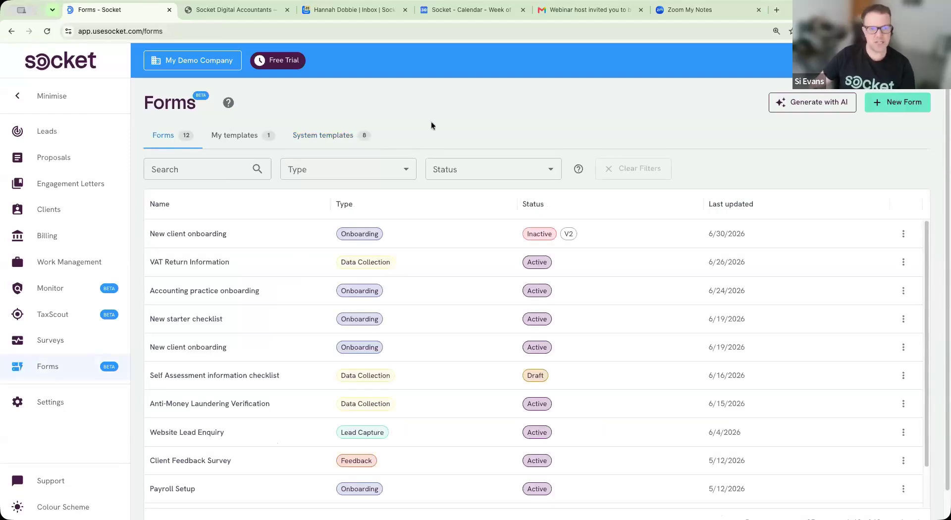
left_click(883, 104)
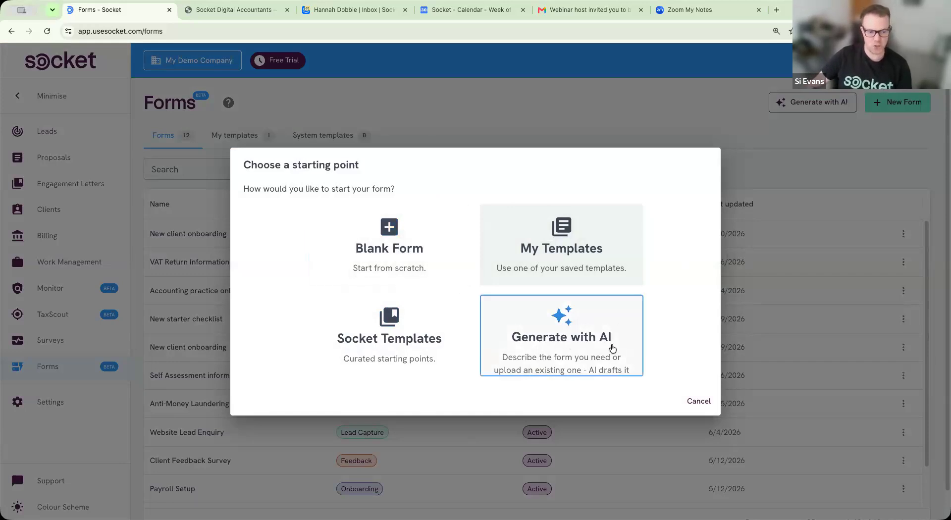
left_click(604, 352)
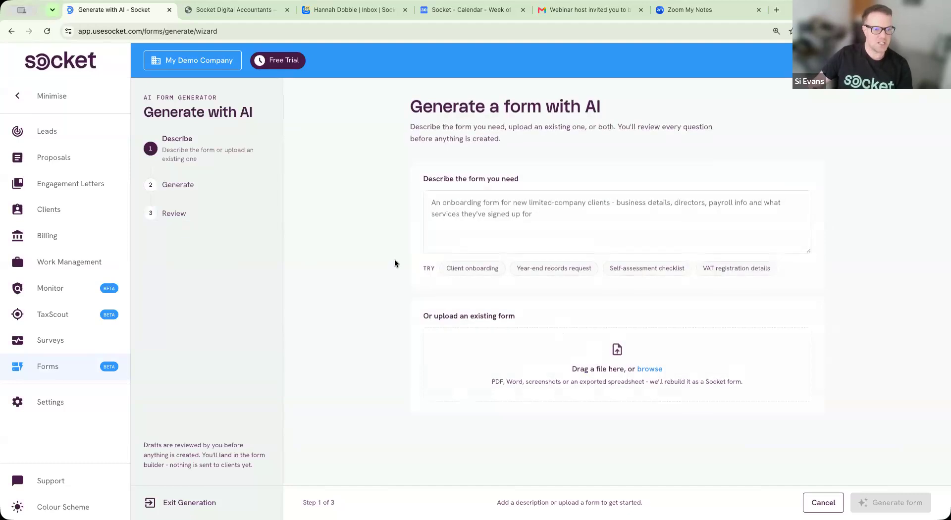
Step: Open the Socket Digital Accountants 'Get a free quote' form and save it as a PDF
left_click(222, 11)
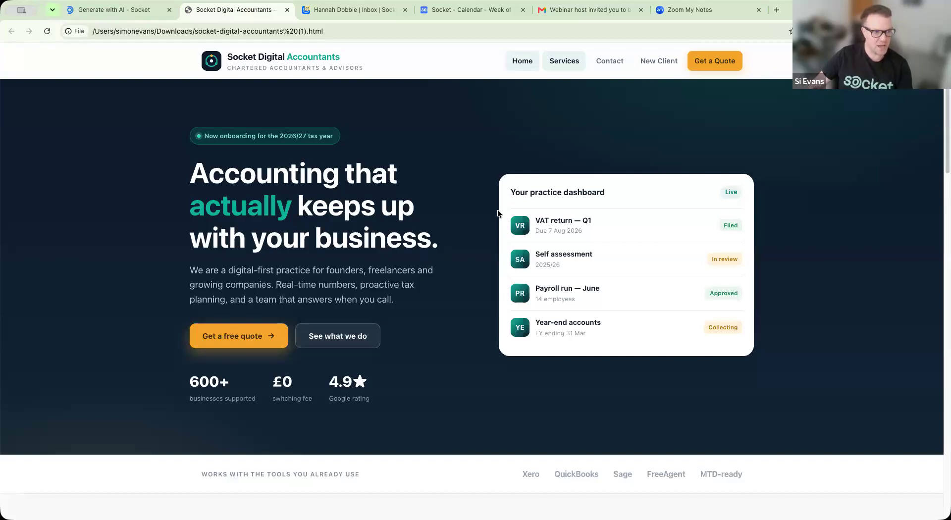
left_click(247, 338)
scroll(507, 247, "down", 2)
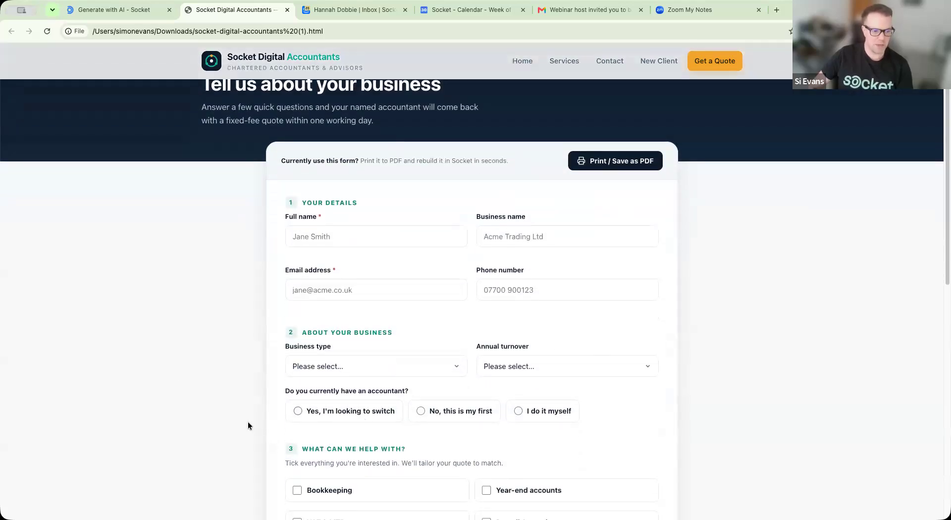
left_click(609, 160)
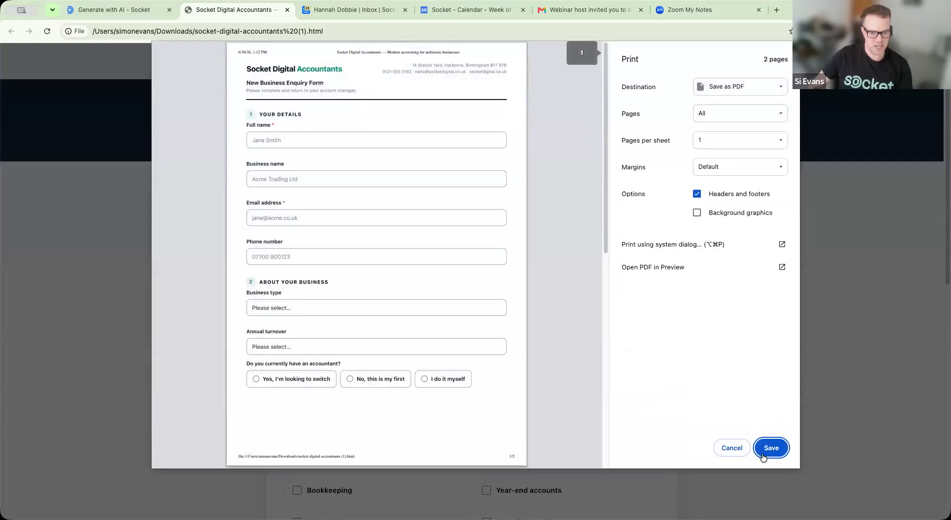
left_click(763, 454)
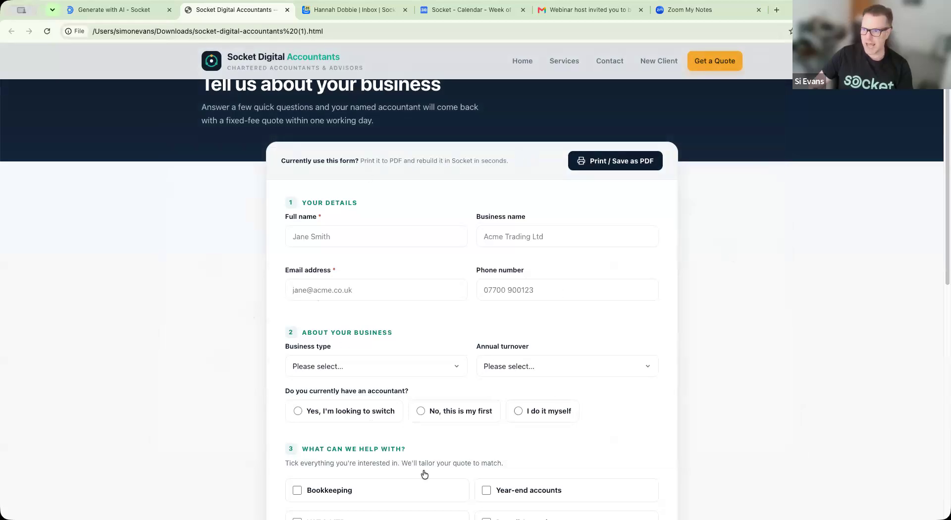
Step: Upload the enquiry PDF, ask for additional verification alongside the form content, and generate the form
left_click(130, 15)
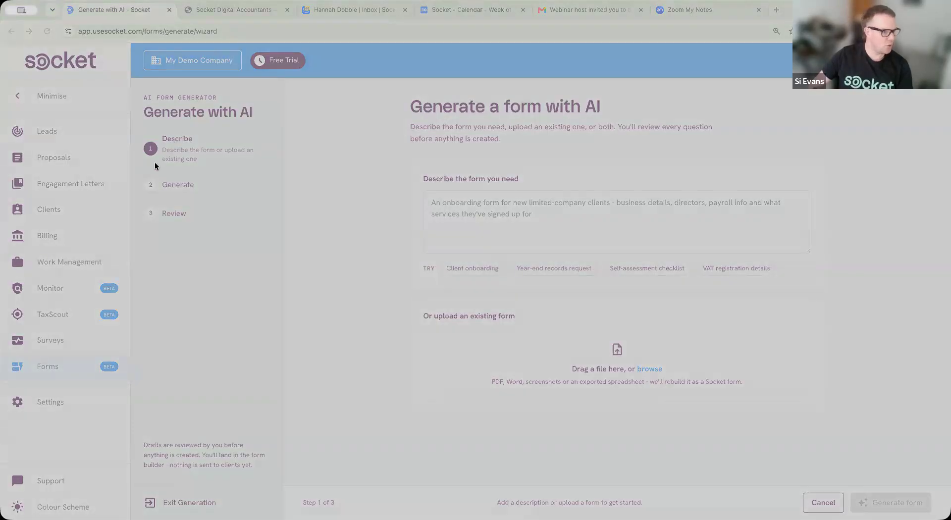
left_click(712, 439)
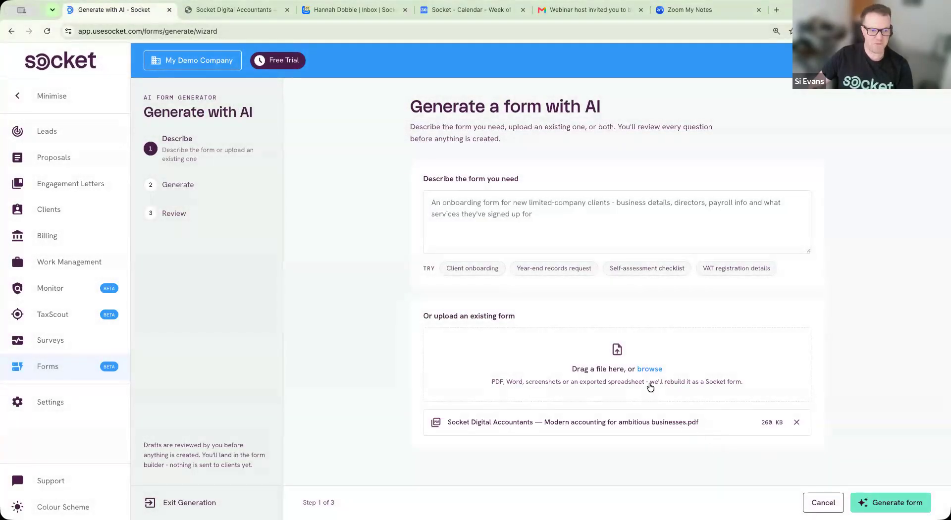
left_click(521, 221)
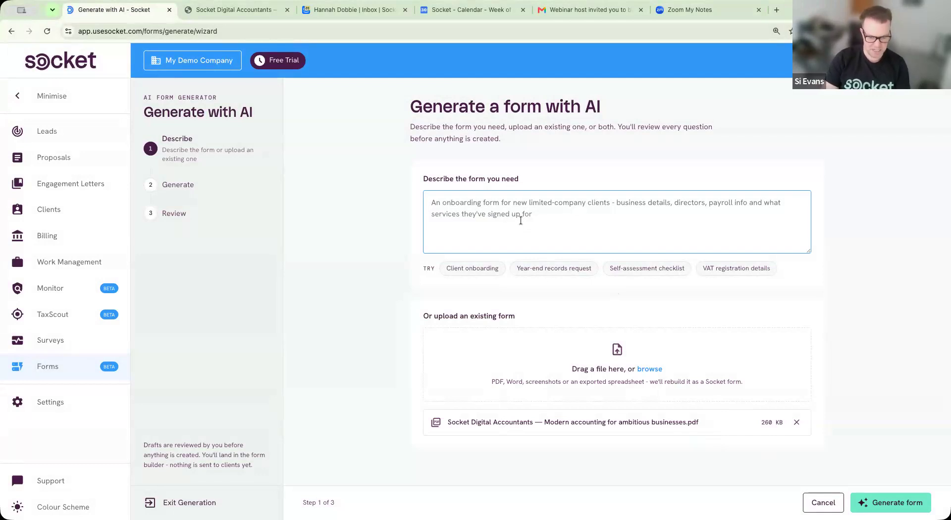
type("i want to a")
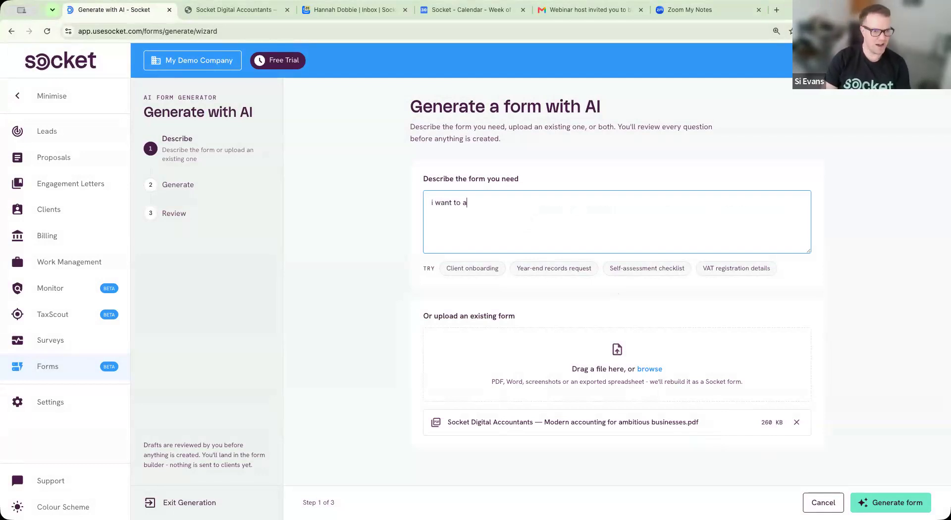
type("dd in some additi")
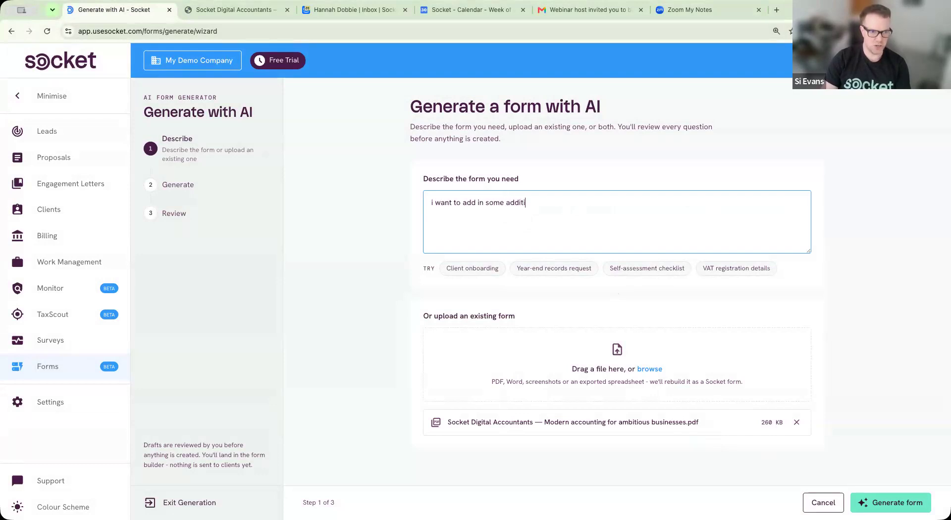
type("onal verification ")
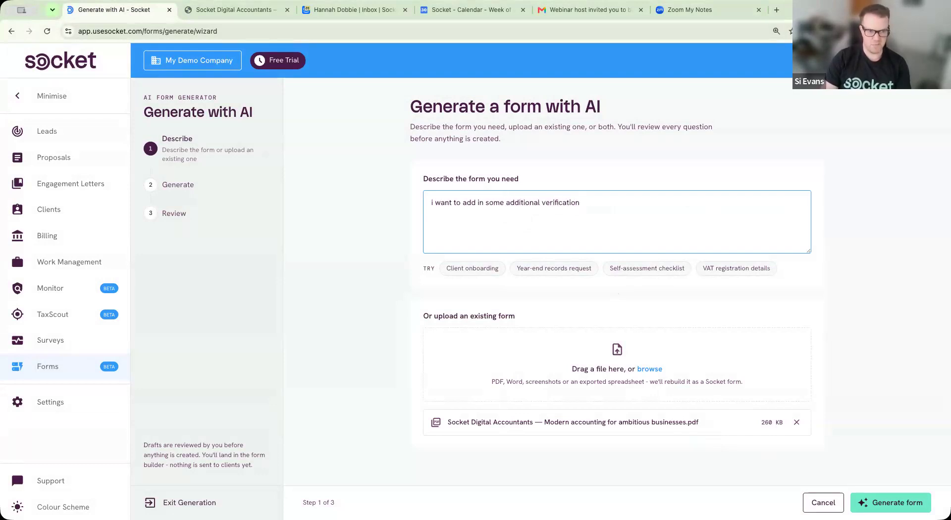
type("as well as the form content")
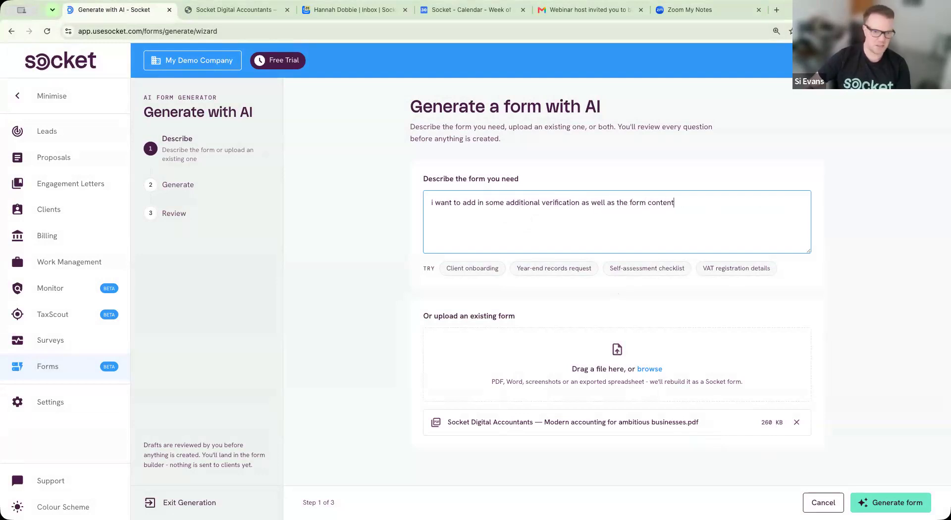
left_click(891, 502)
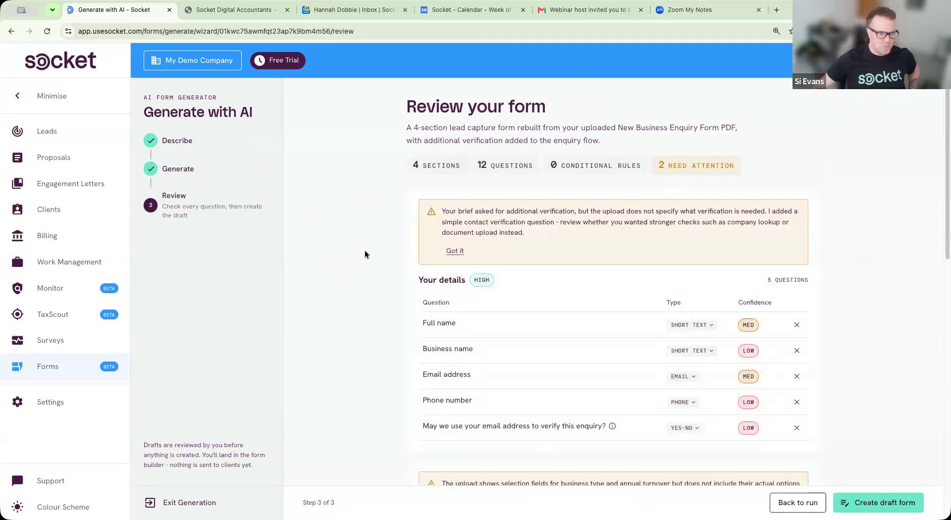
Step: Read the AI's verification note and scroll through the four generated sections
left_click_drag(446, 209, 796, 211)
left_click(700, 220)
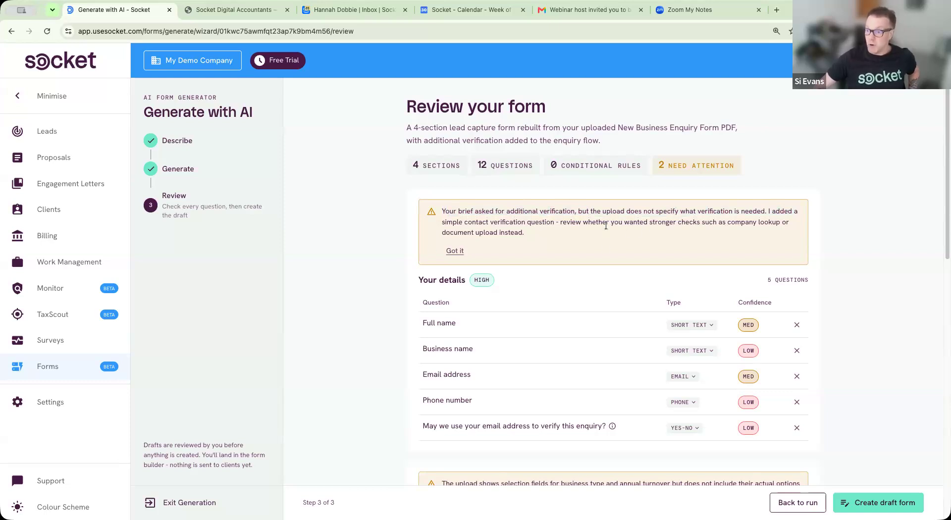
scroll(377, 279, "down", 3)
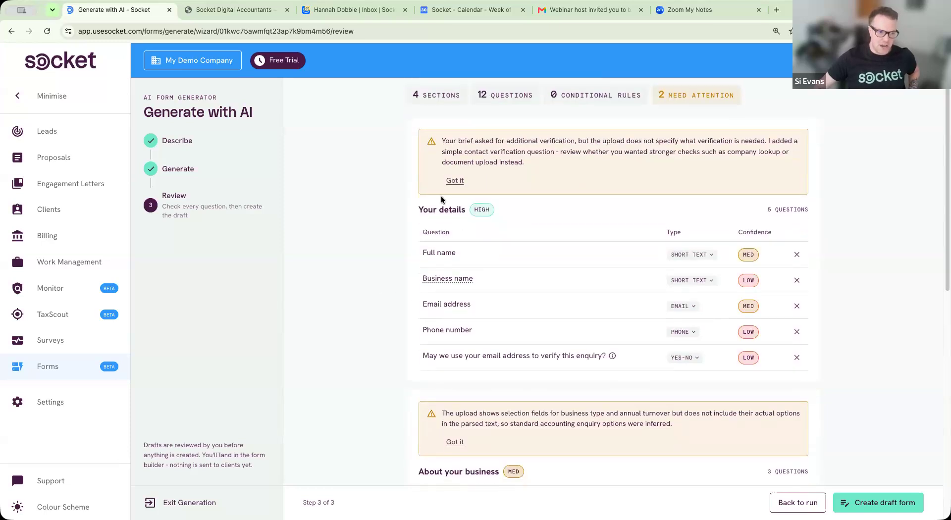
scroll(473, 322, "down", 4)
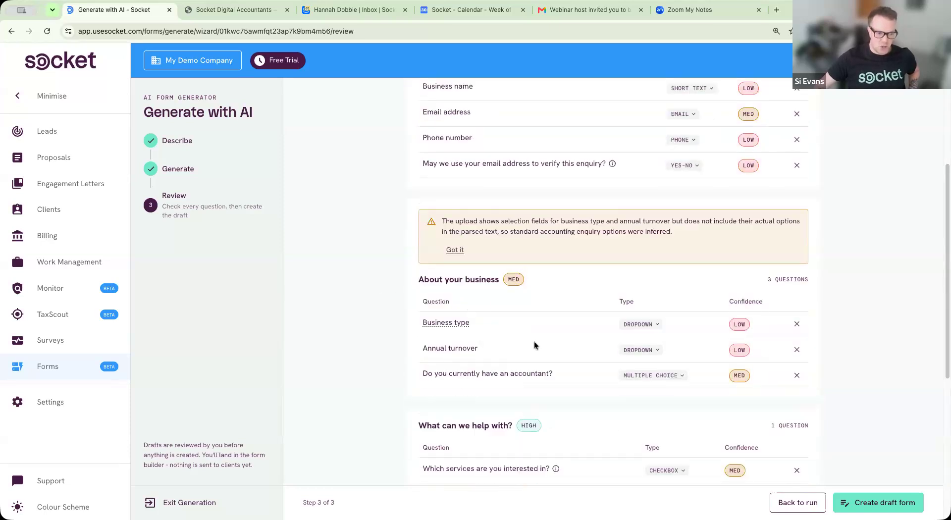
scroll(534, 341, "down", 3)
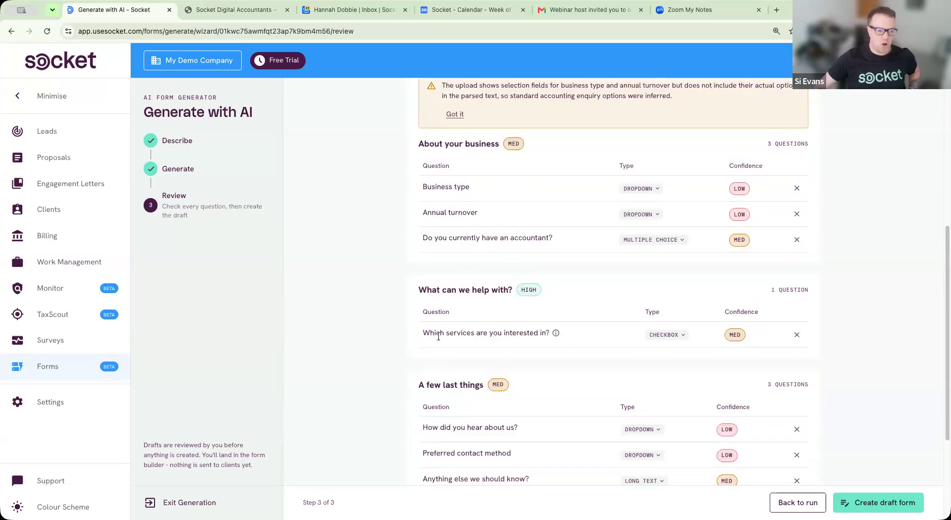
scroll(439, 337, "down", 2)
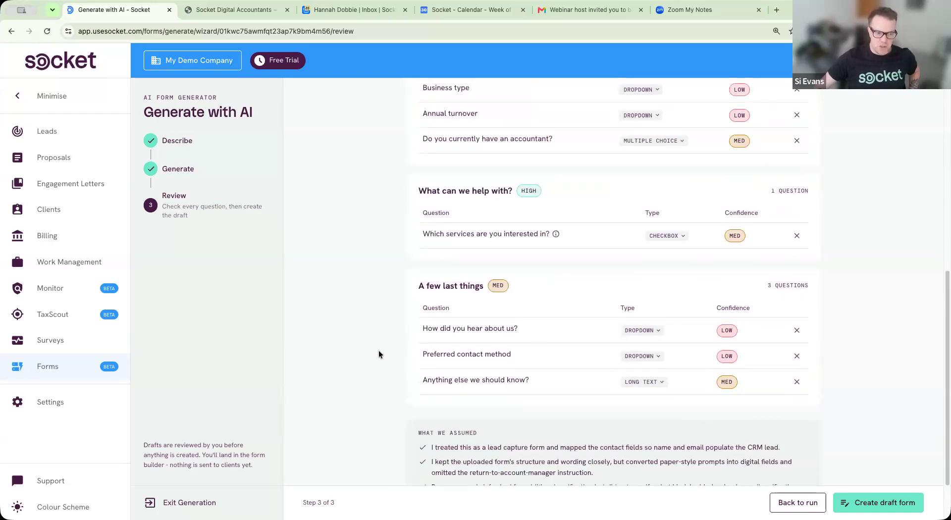
Step: Compare the draft against the original website quote form, then return to the review
left_click(232, 10)
scroll(525, 363, "down", 8)
scroll(525, 361, "up", 15)
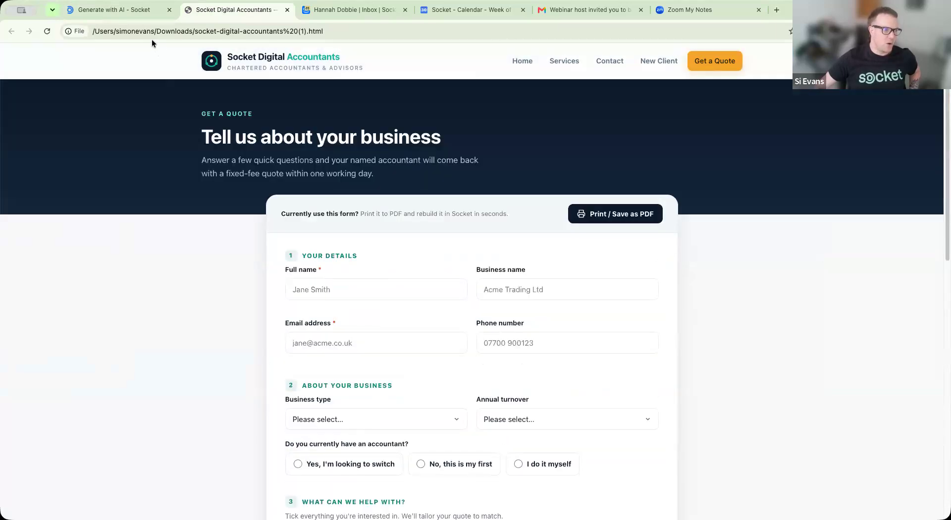
left_click(146, 11)
scroll(746, 325, "up", 10)
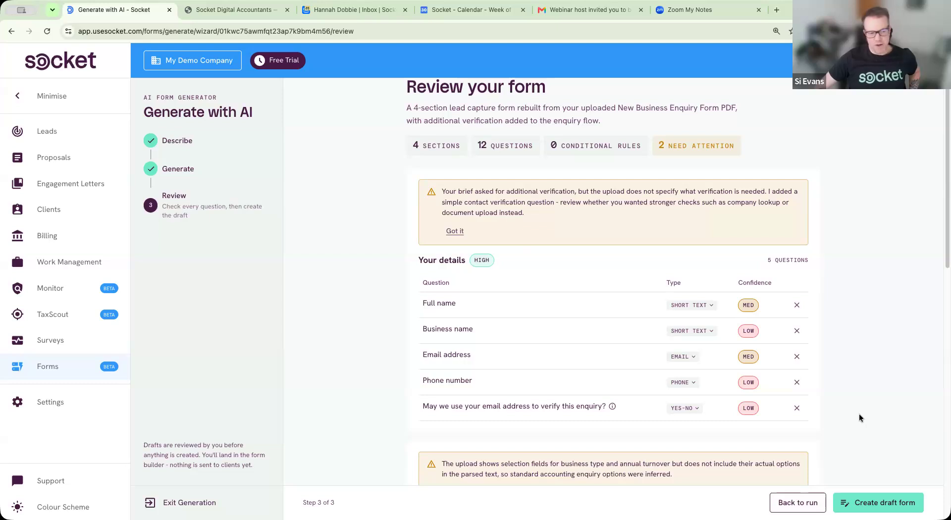
left_click(877, 504)
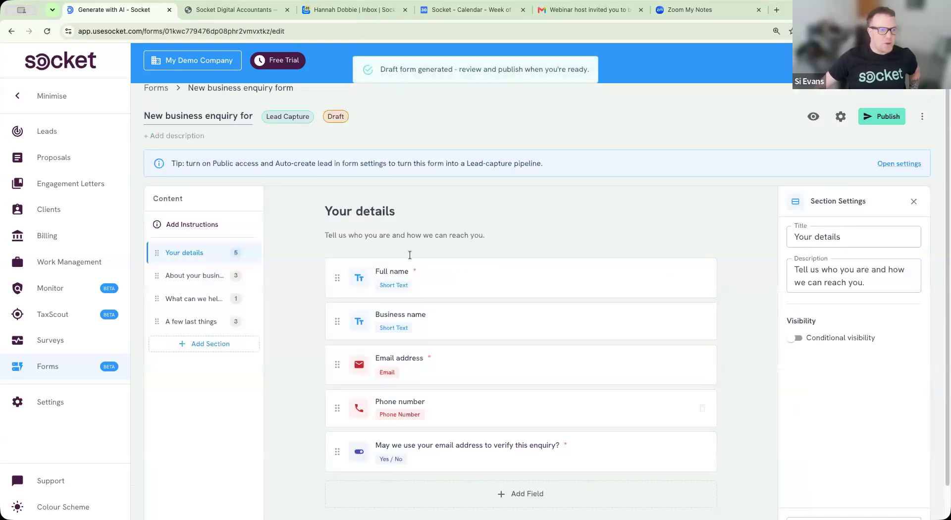
scroll(548, 219, "down", 2)
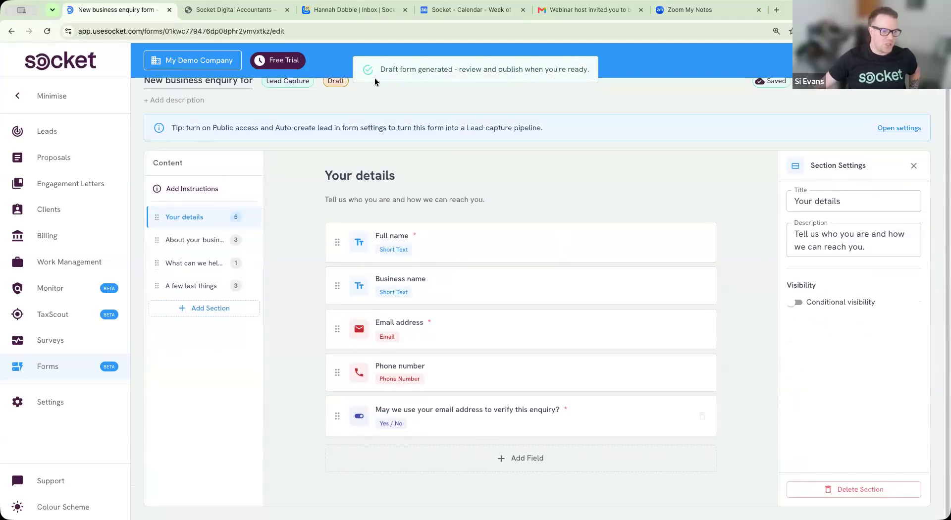
scroll(296, 205, "up", 2)
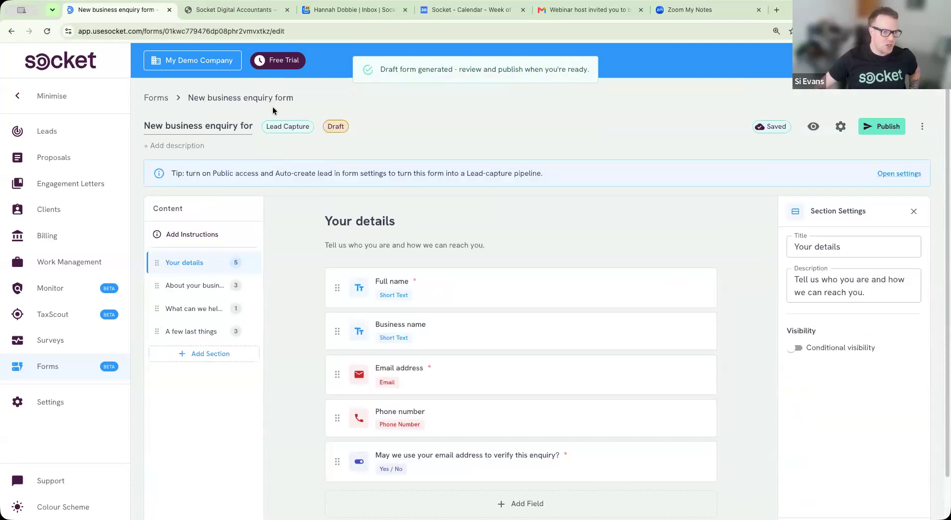
left_click(303, 145)
scroll(225, 289, "down", 2)
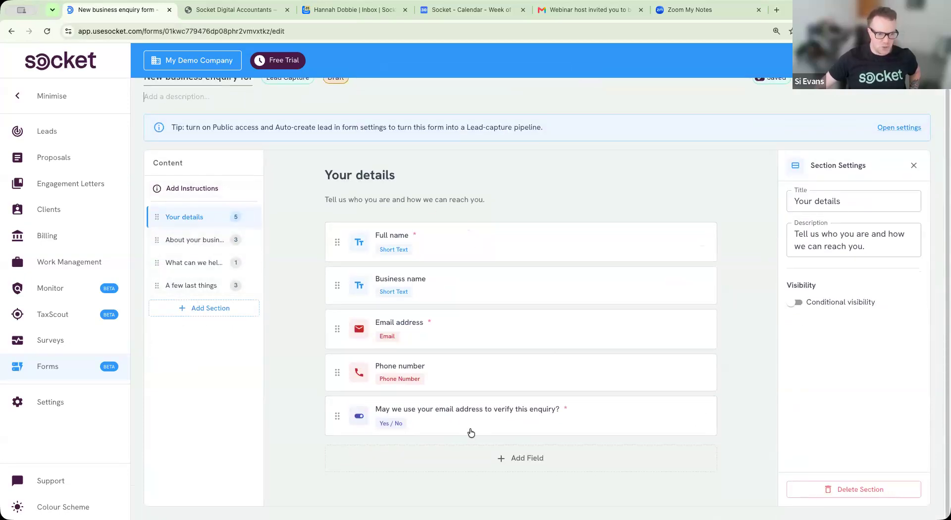
left_click(476, 291)
left_click(477, 298)
left_click(488, 344)
left_click(491, 390)
left_click(493, 340)
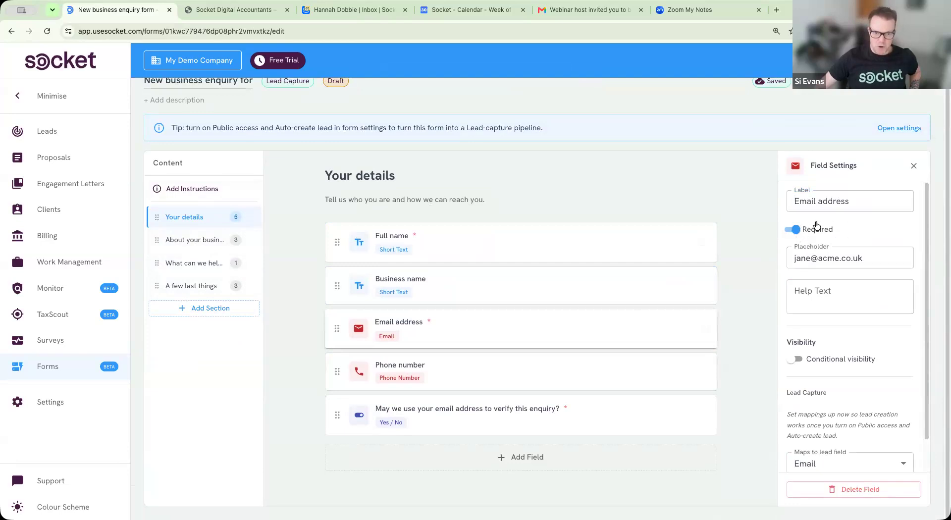
scroll(867, 387, "down", 1)
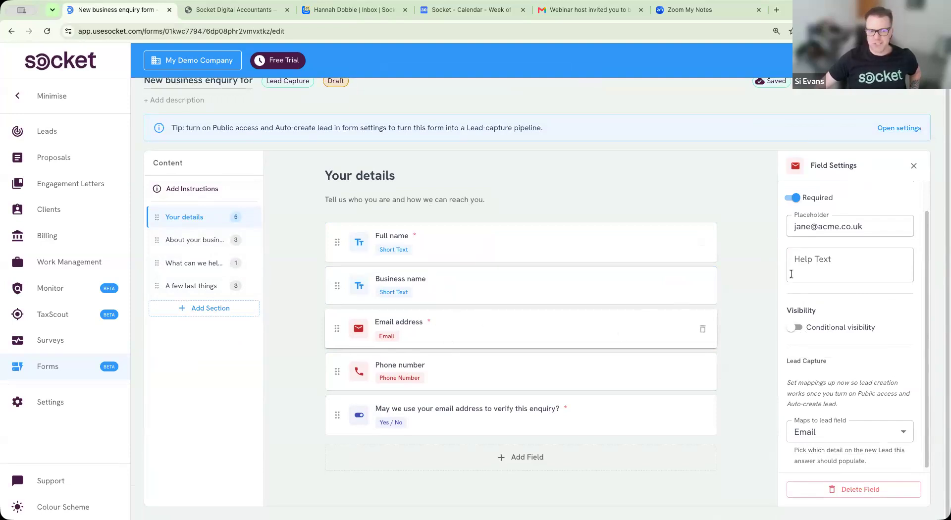
scroll(753, 350, "up", 2)
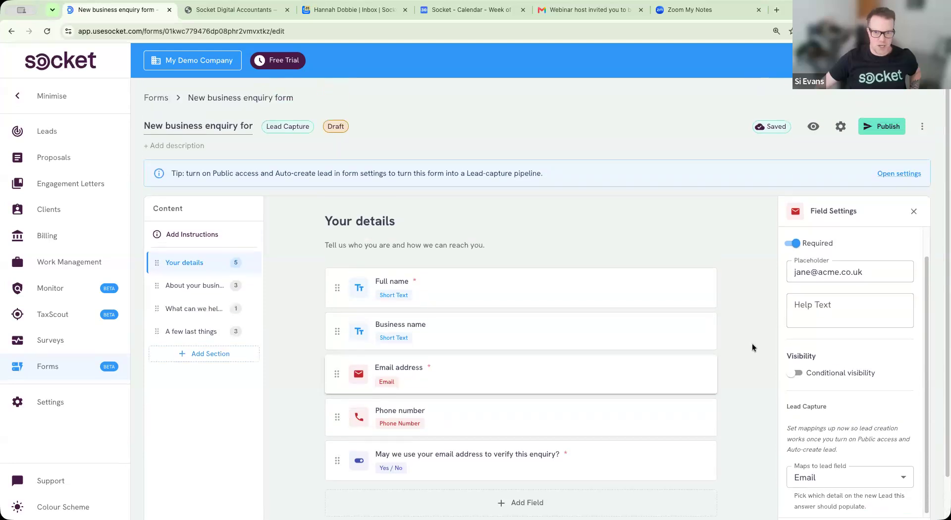
scroll(741, 361, "down", 2)
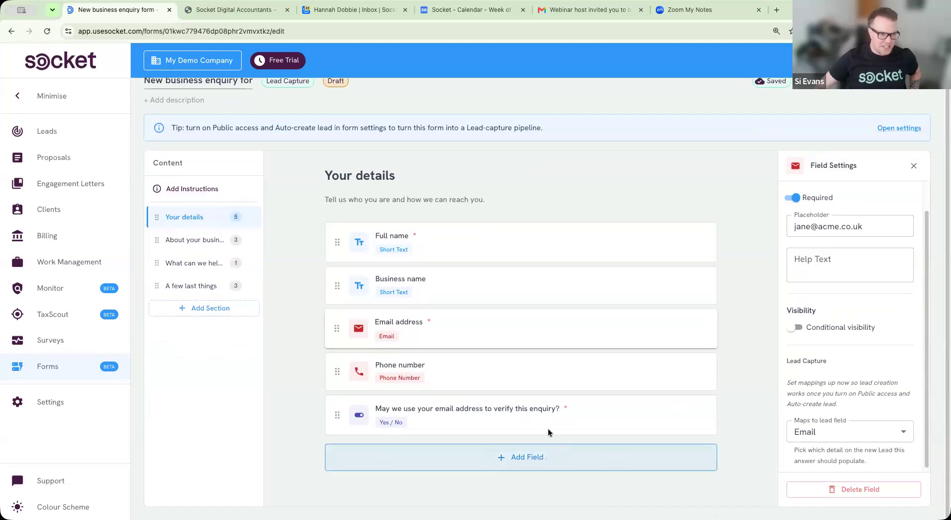
left_click(548, 453)
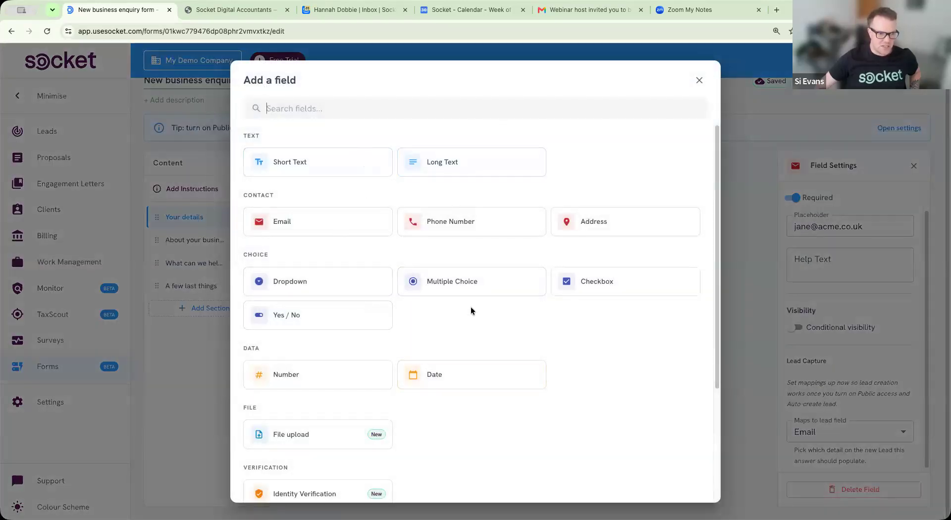
scroll(471, 308, "down", 3)
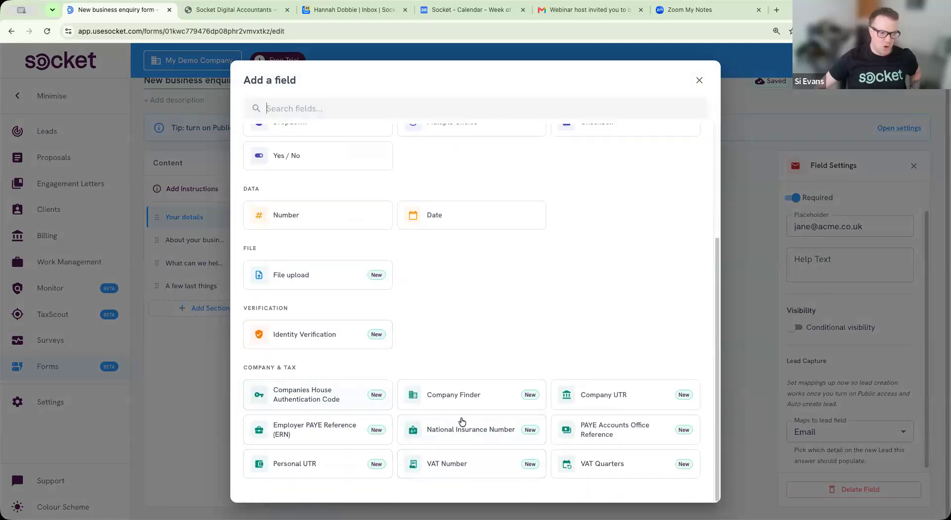
scroll(540, 331, "up", 3)
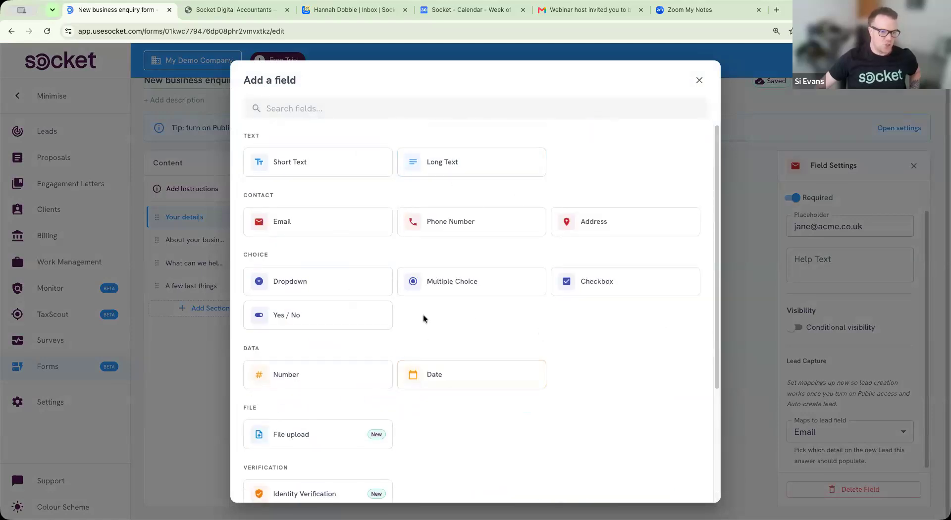
left_click(757, 181)
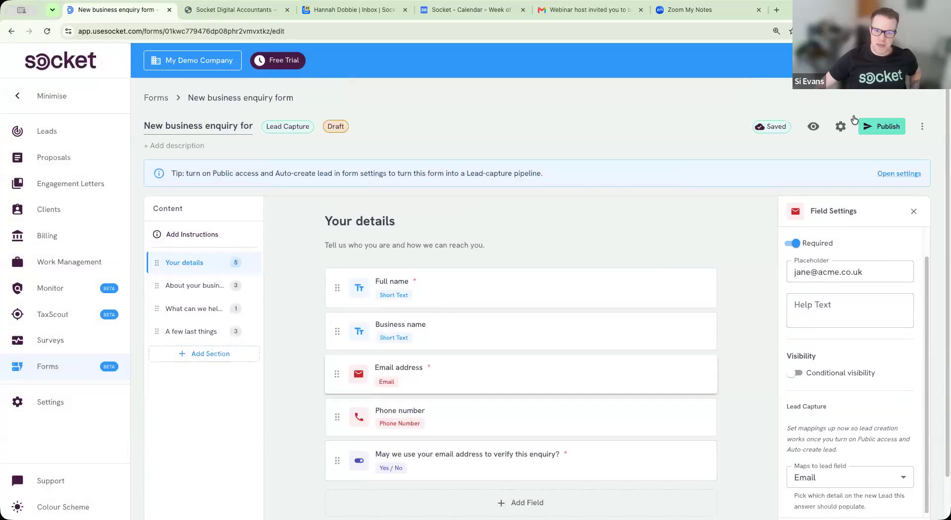
Step: Publish the form with Public Access and Auto-create lead on, team email notifications left off
left_click(885, 130)
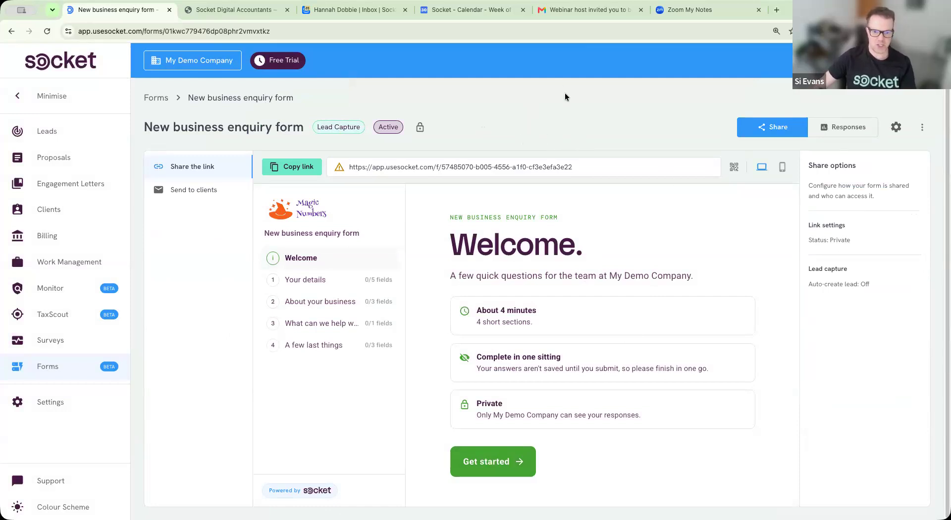
left_click(895, 129)
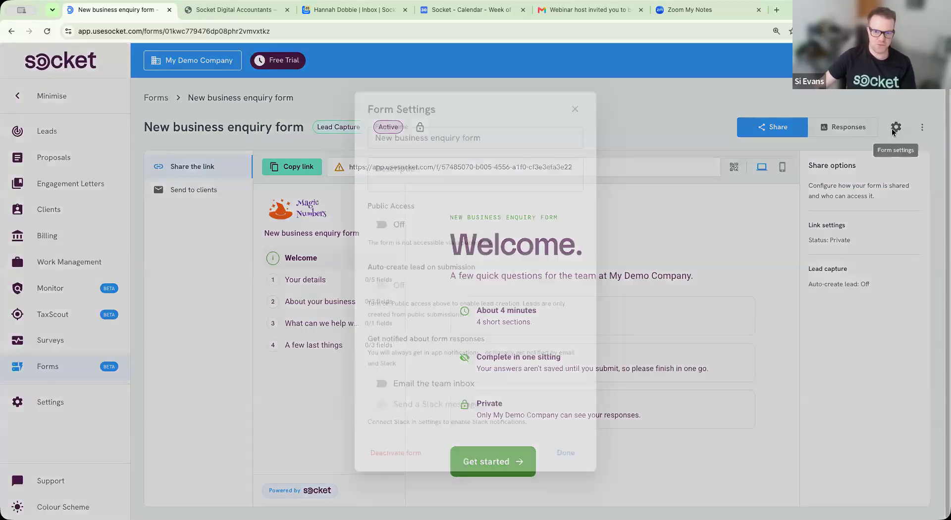
left_click(382, 225)
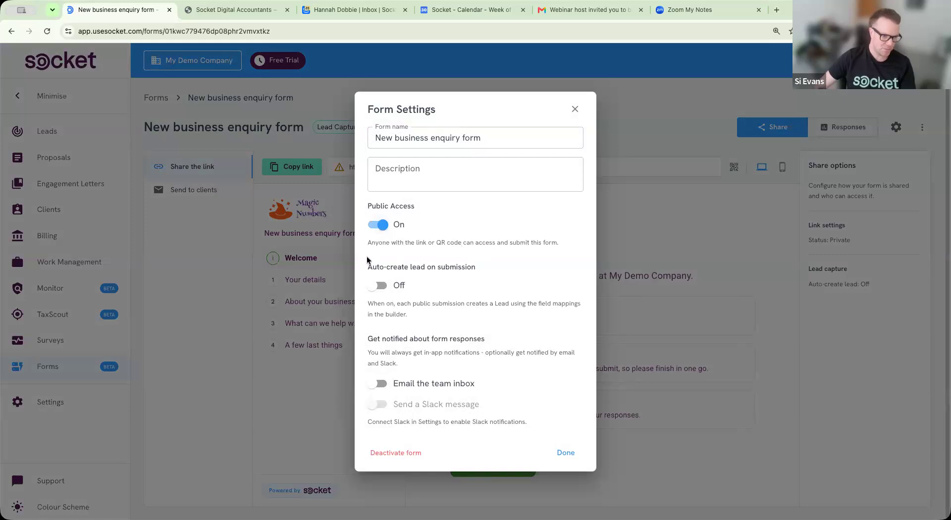
triple_click(476, 267)
left_click(456, 257)
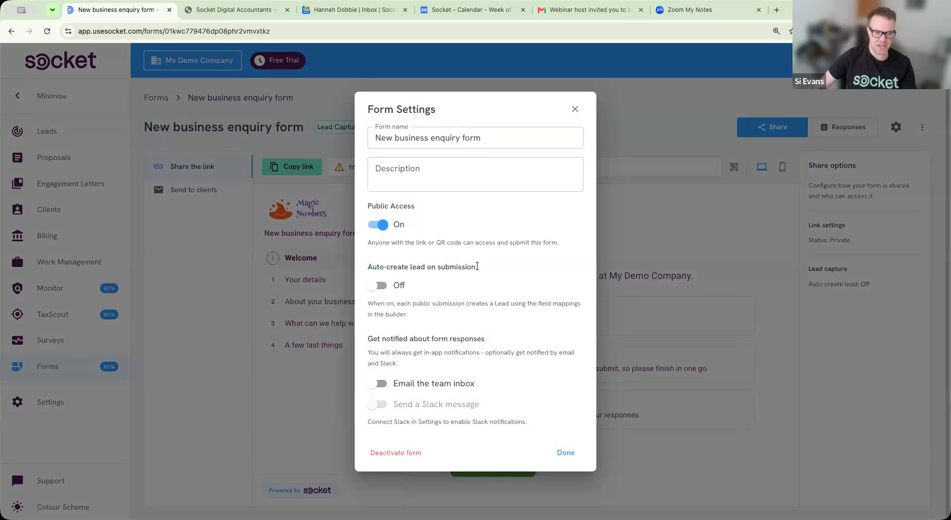
left_click(382, 288)
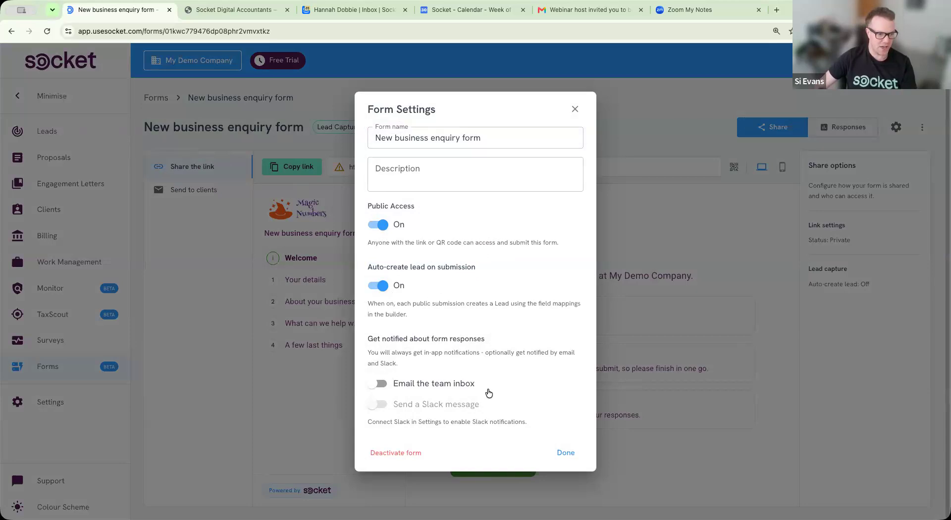
left_click_drag(374, 350, 473, 353)
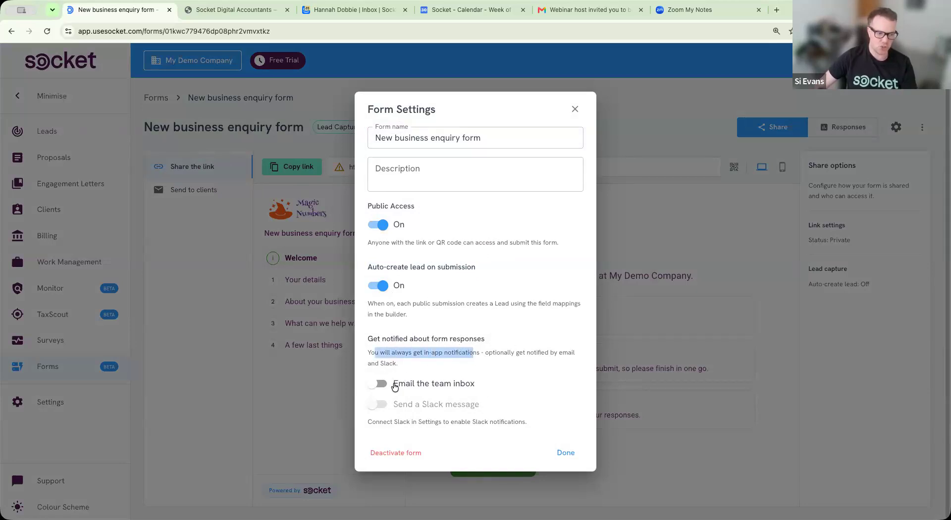
left_click(395, 387)
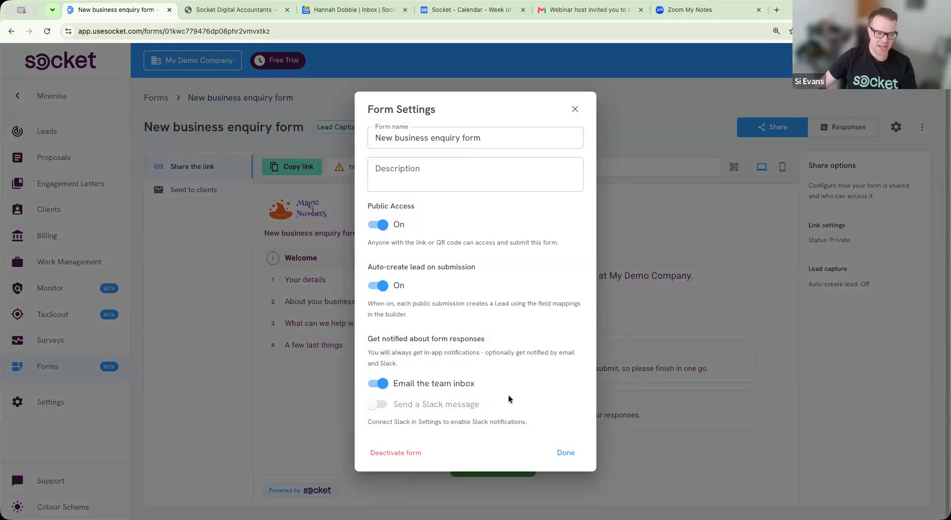
left_click(457, 386)
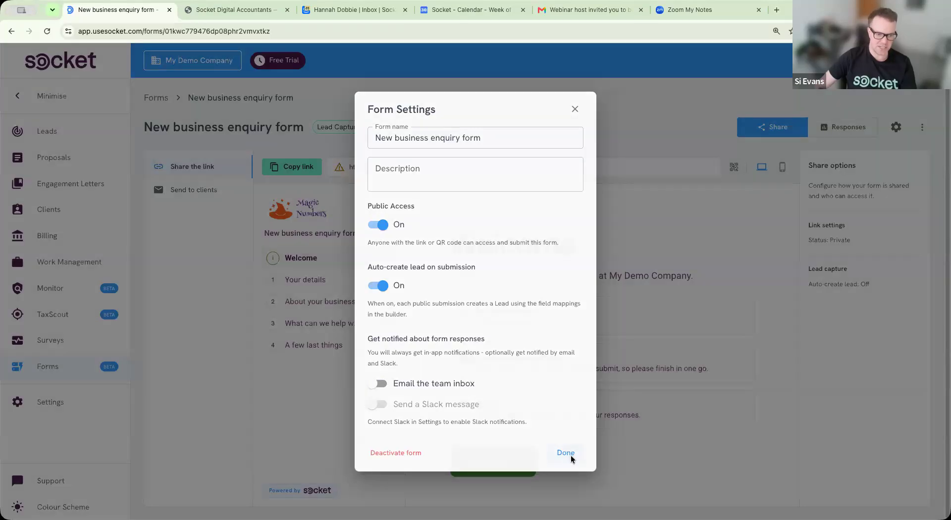
left_click(571, 456)
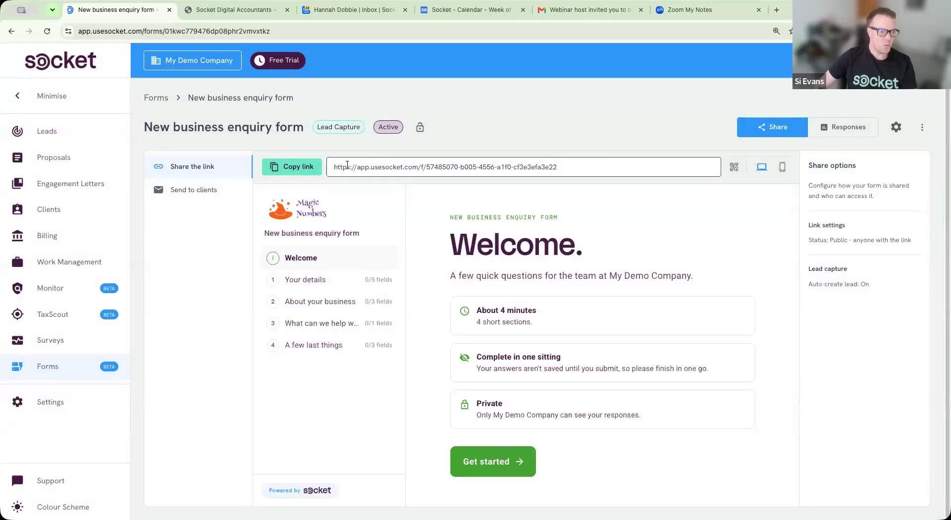
Step: Check the form's public share link and preview its QR code
left_click_drag(334, 167, 588, 170)
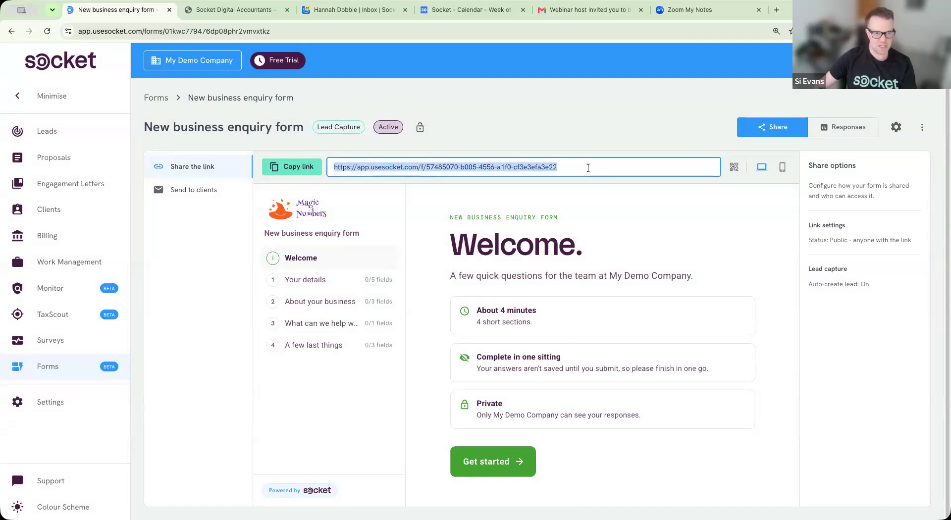
left_click(734, 167)
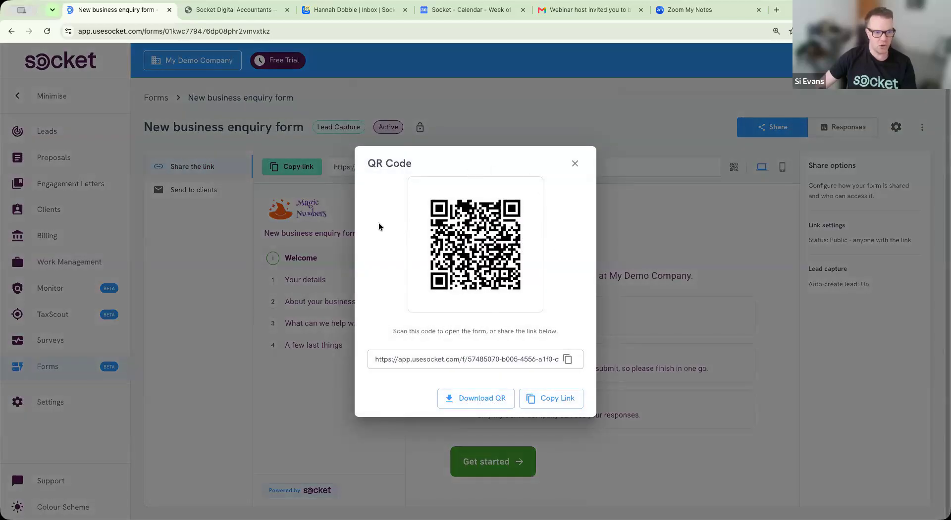
left_click(575, 164)
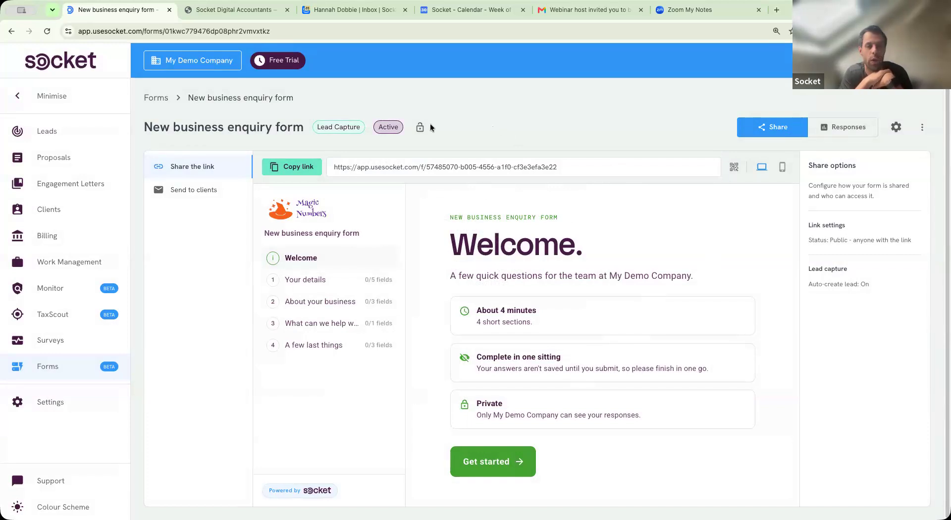
Step: From the Forms list, relaunch Generate with AI and check the supported upload file types note
left_click(157, 98)
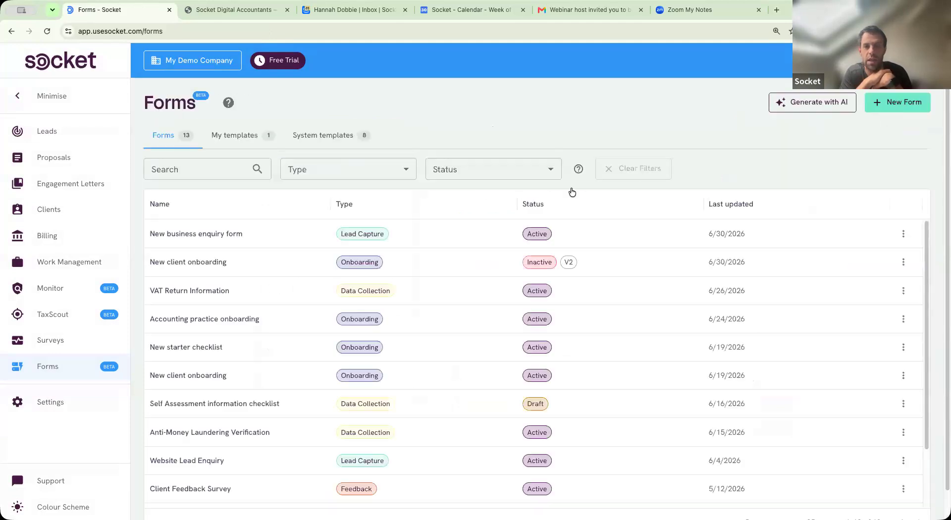
left_click(842, 102)
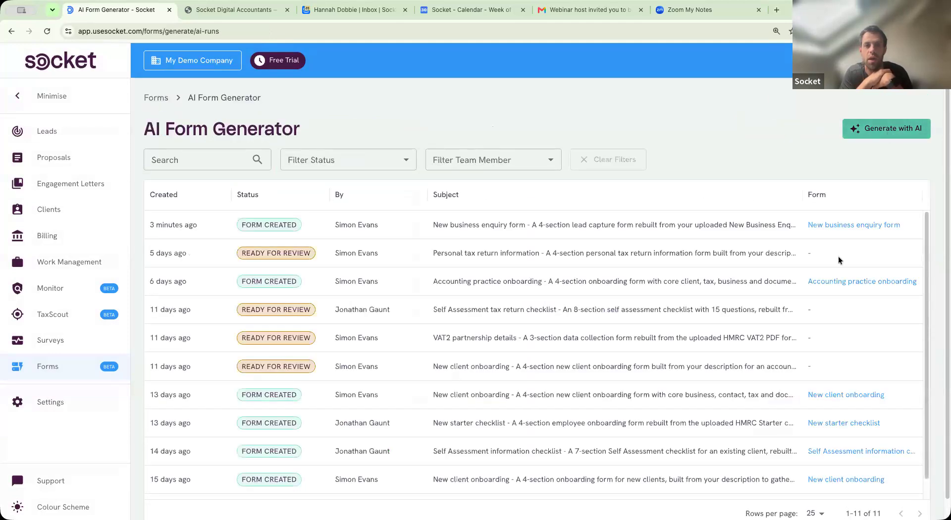
left_click(887, 129)
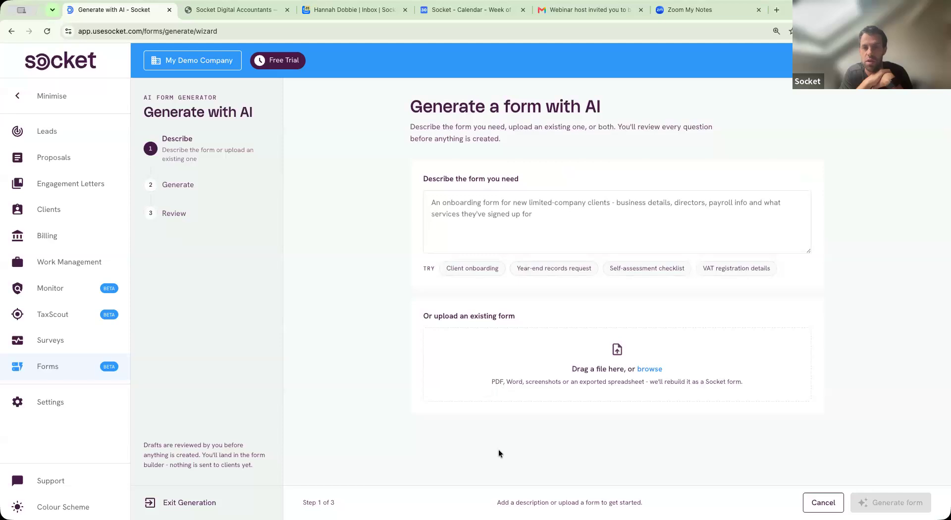
left_click(540, 226)
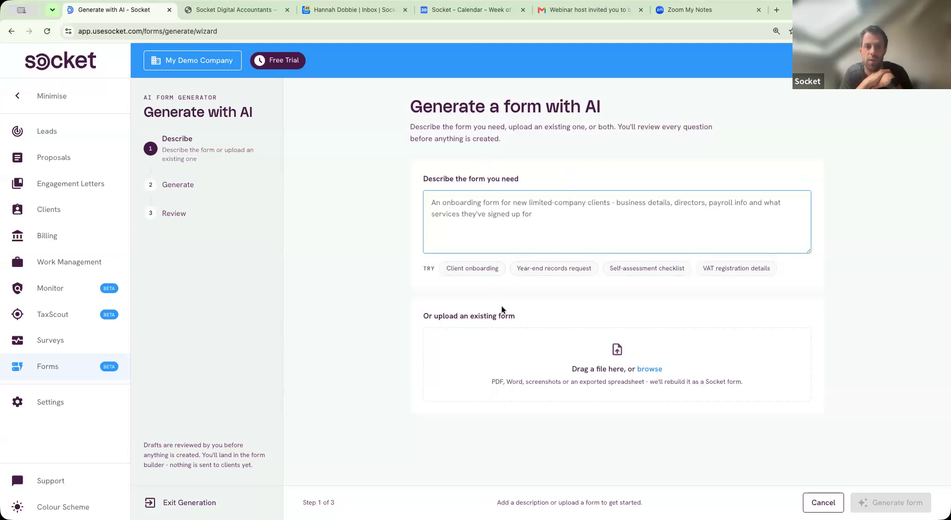
left_click_drag(492, 382, 727, 397)
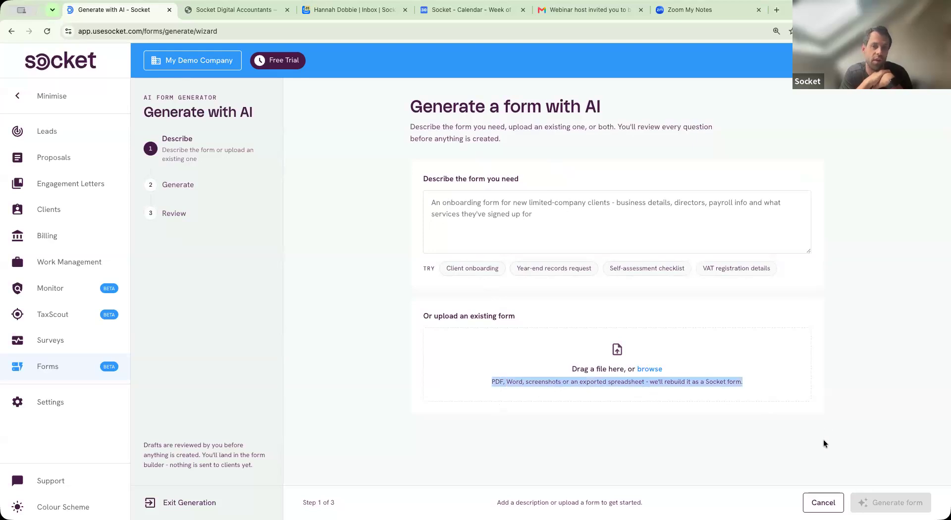
left_click(718, 435)
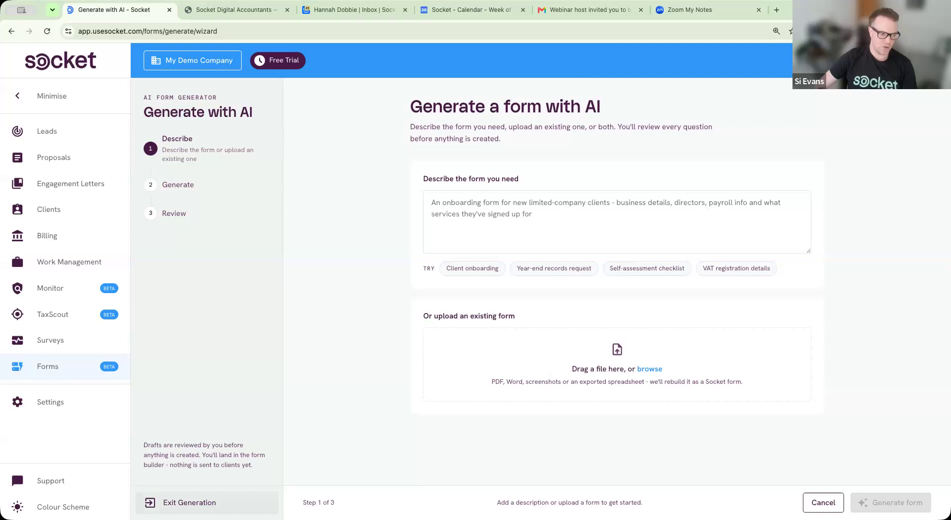
Step: Exit the AI generator and glance at the System templates and the Leads board
left_click(190, 503)
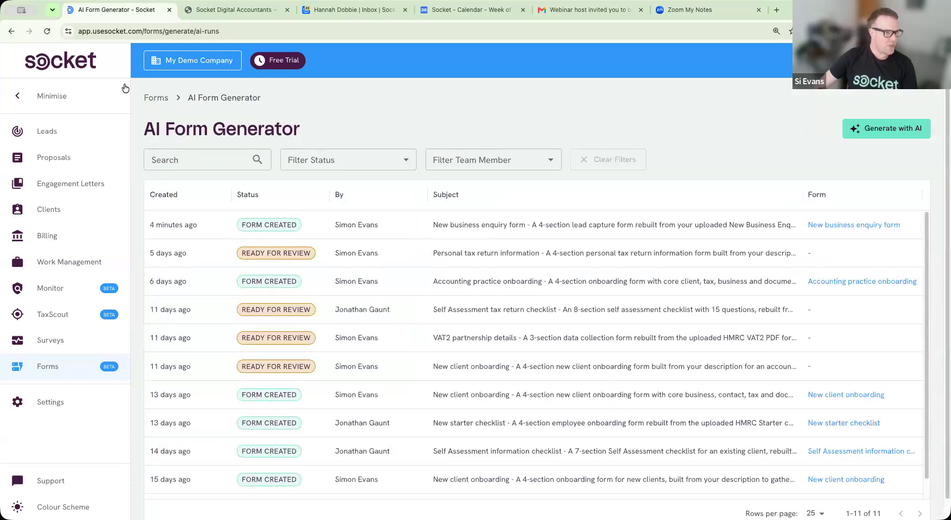
left_click(144, 99)
left_click(335, 134)
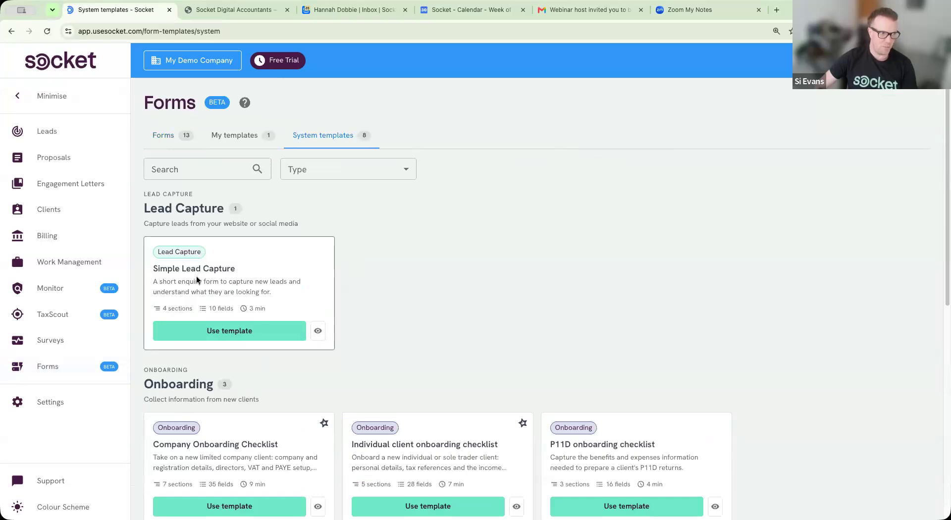
left_click(76, 133)
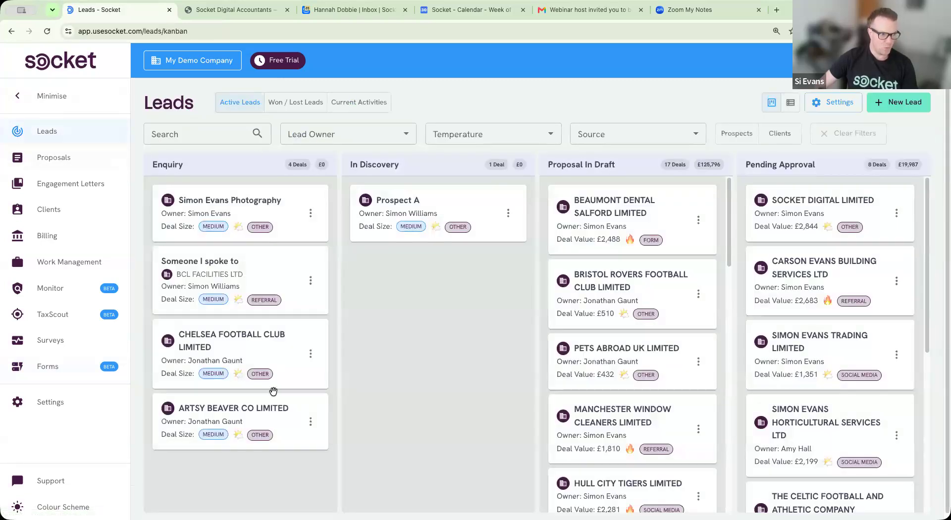
left_click(71, 365)
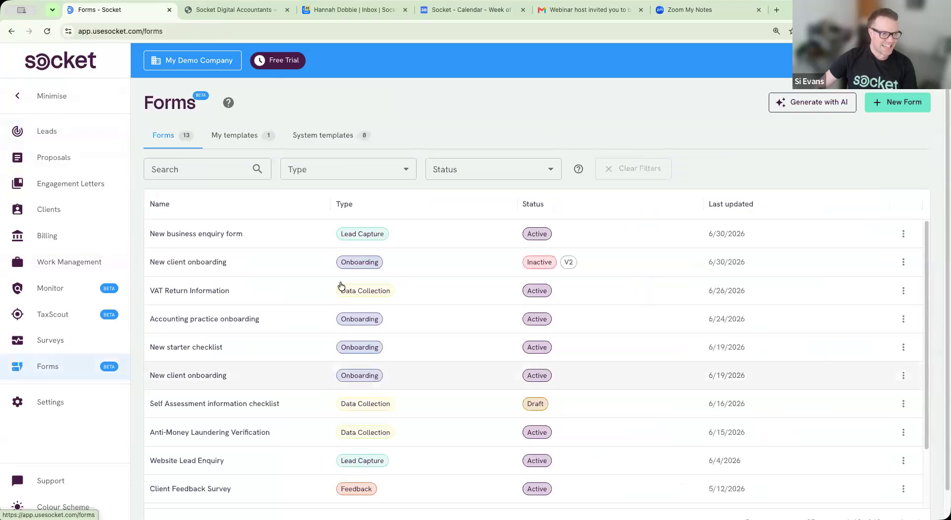
Step: Back in Forms, open the New client onboarding form's sharing page
left_click(317, 138)
scroll(406, 394, "down", 2)
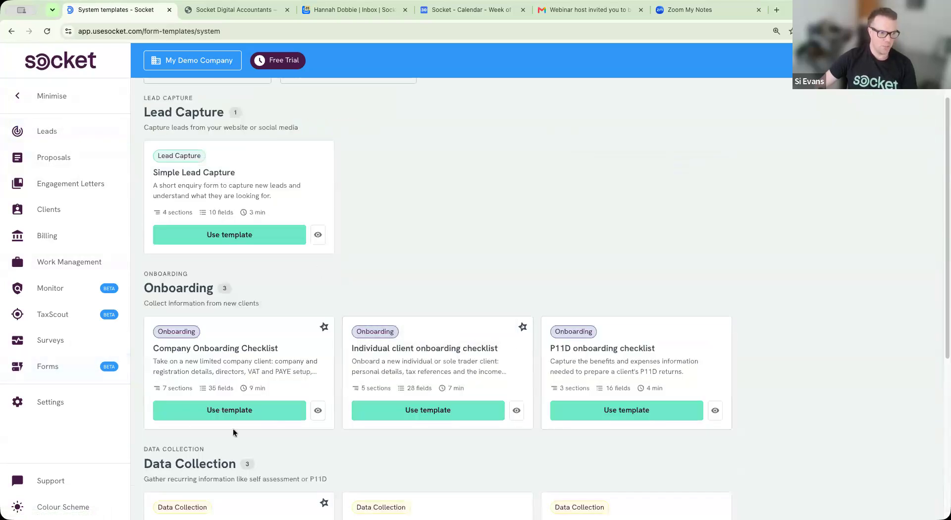
scroll(246, 135, "up", 2)
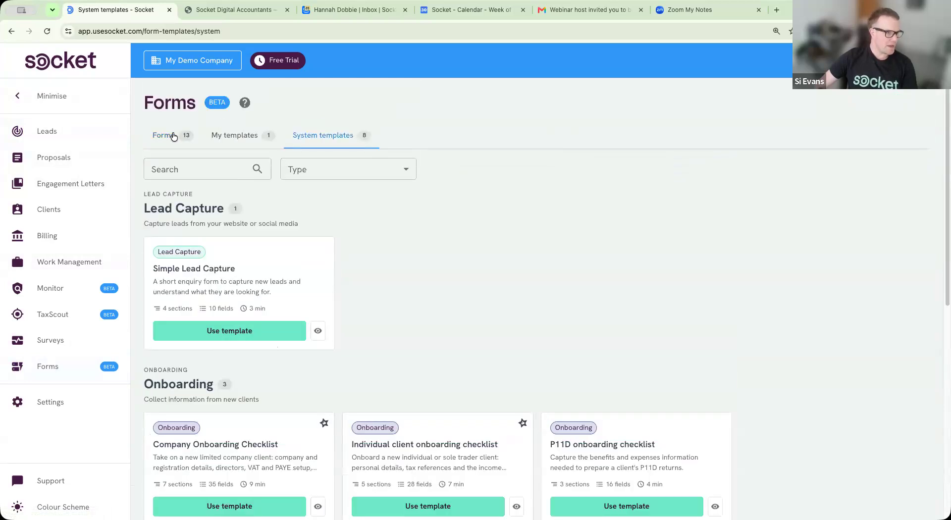
left_click(167, 141)
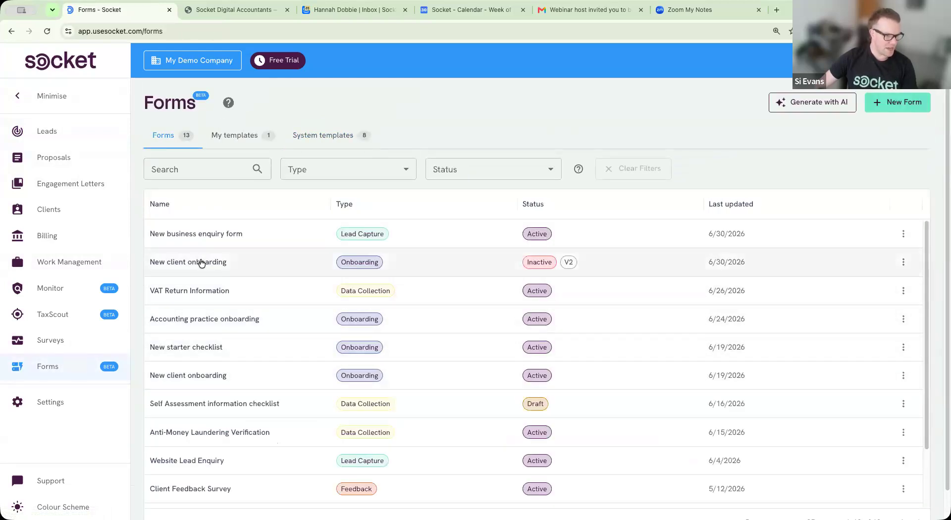
left_click(217, 264)
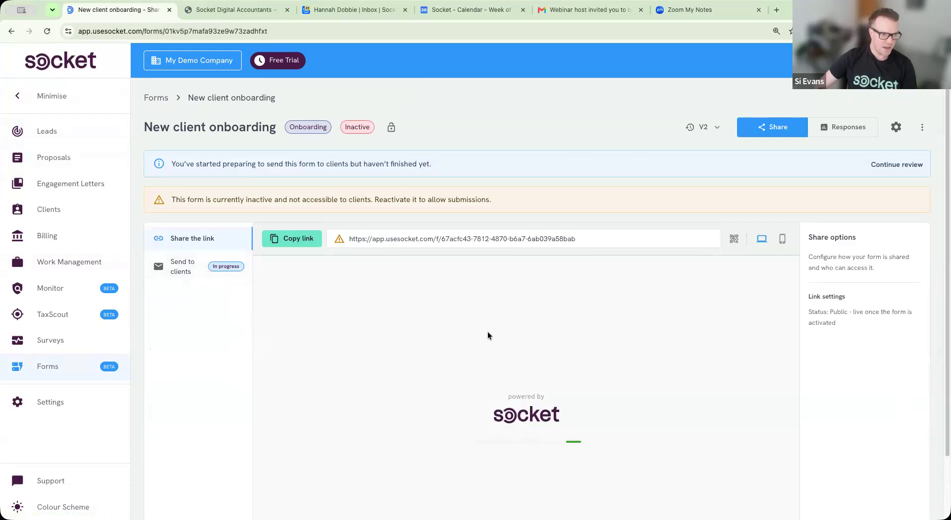
Step: Preview the Contact details, Identity information and Company information sections of the form
scroll(591, 298, "down", 2)
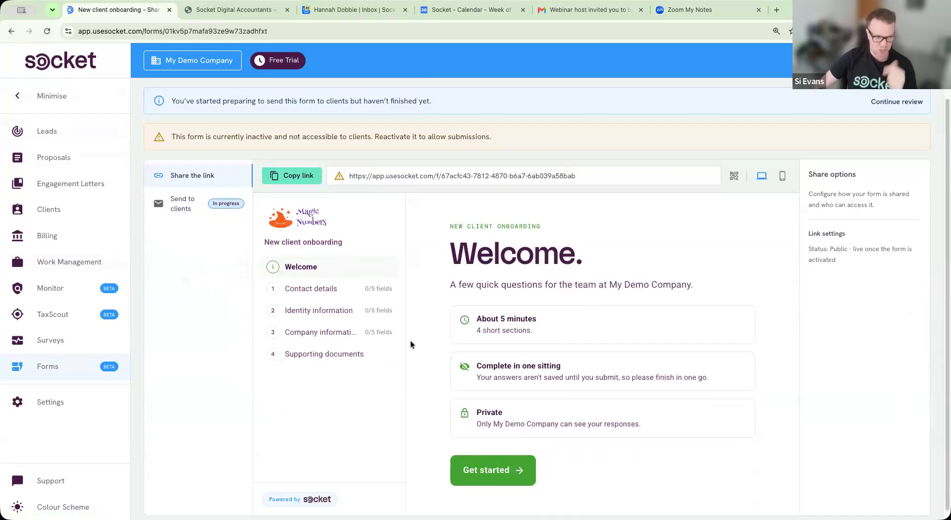
left_click(328, 289)
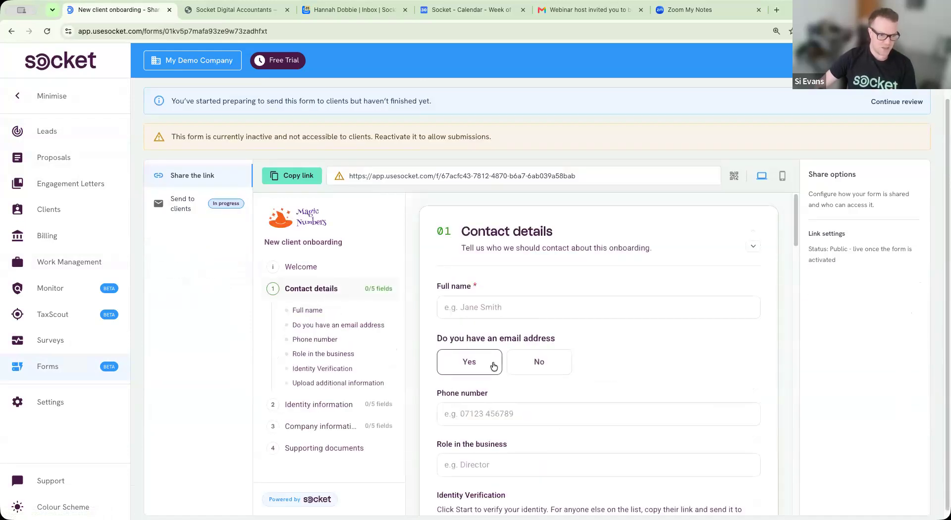
scroll(493, 366, "down", 1)
left_click(323, 406)
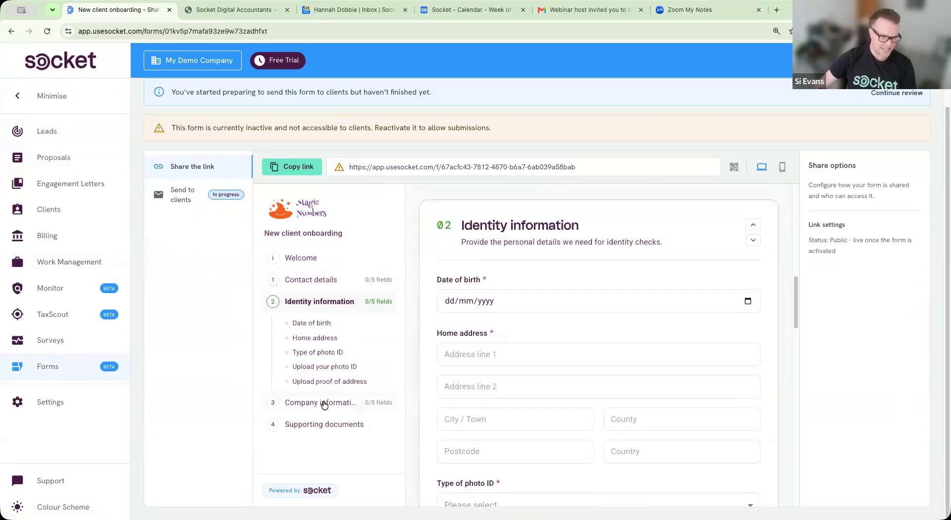
left_click(322, 403)
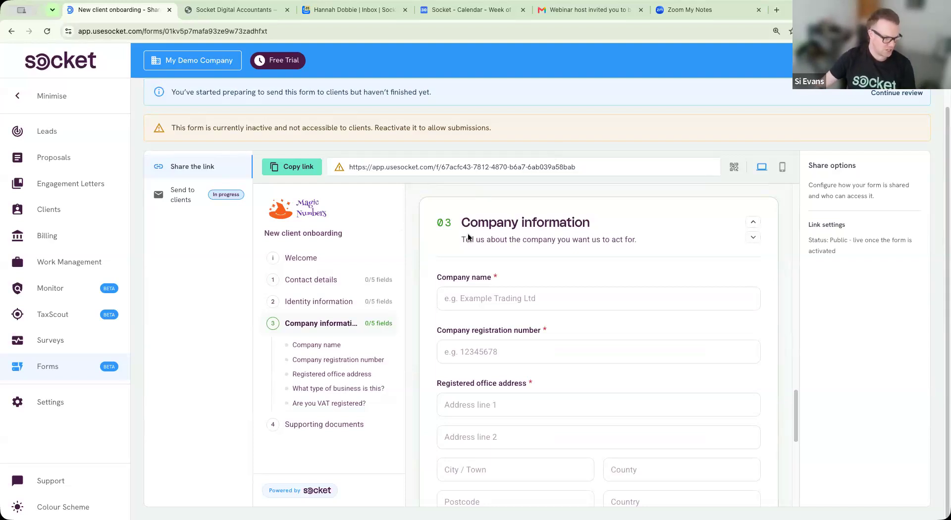
Step: Find the Proposal Settings option setting New client onboarding as the post-acceptance form
left_click(57, 403)
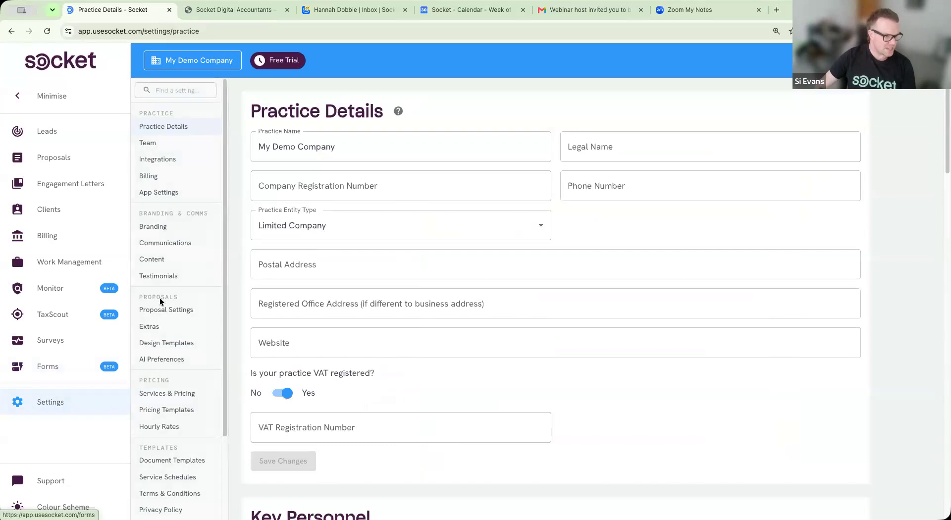
left_click(192, 313)
scroll(408, 339, "down", 15)
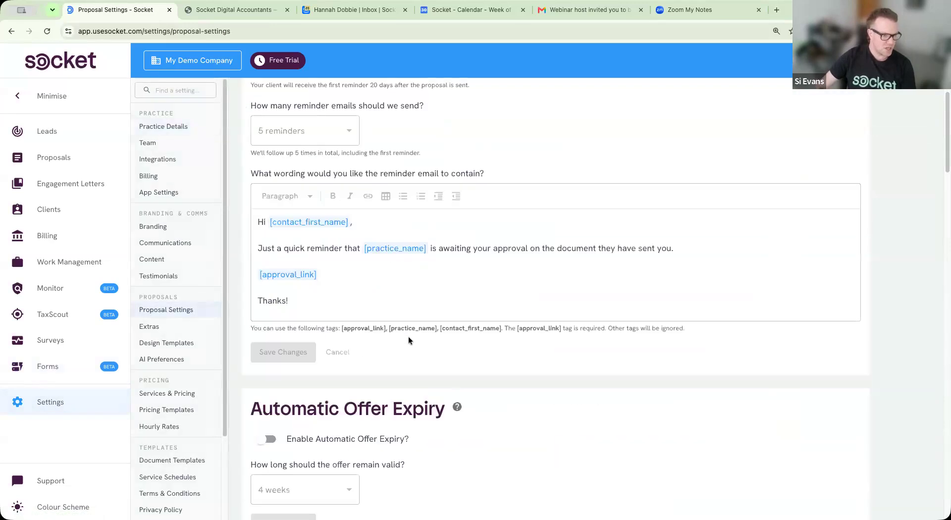
scroll(408, 339, "down", 6)
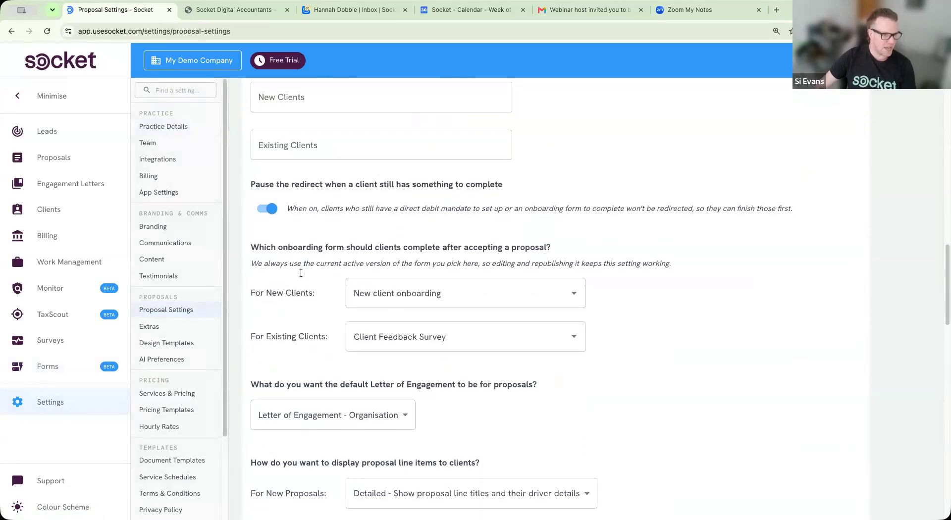
left_click_drag(255, 239, 565, 253)
left_click(565, 254)
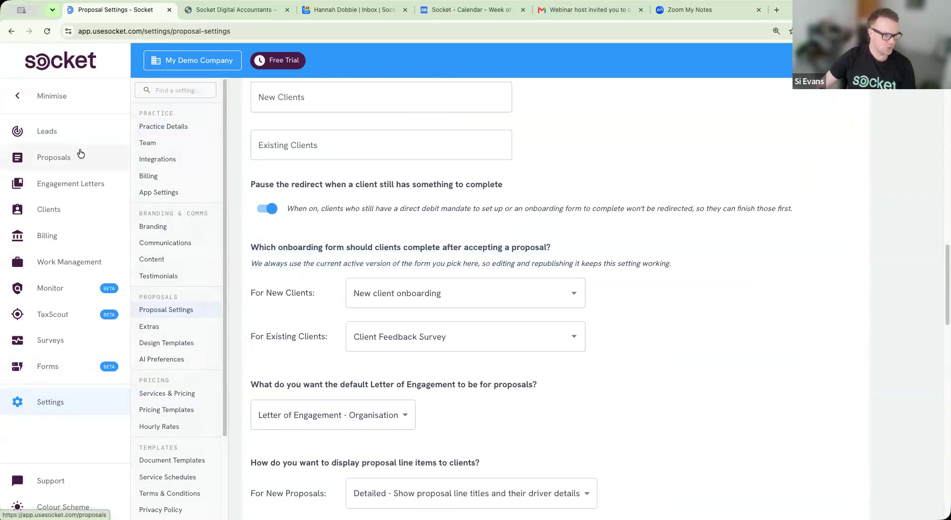
left_click(80, 156)
Step: Copy PROP-0070's manual approval link and log out of the practice account
left_click(459, 231)
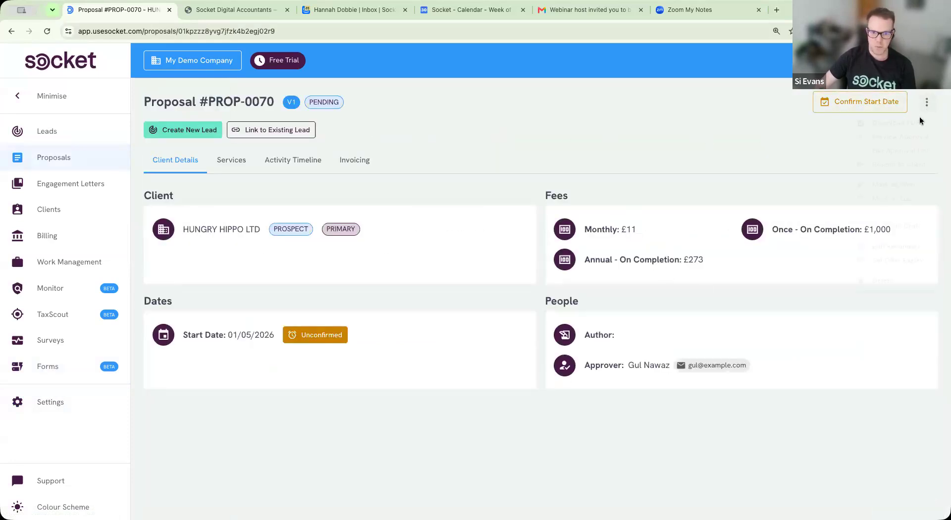
left_click(890, 166)
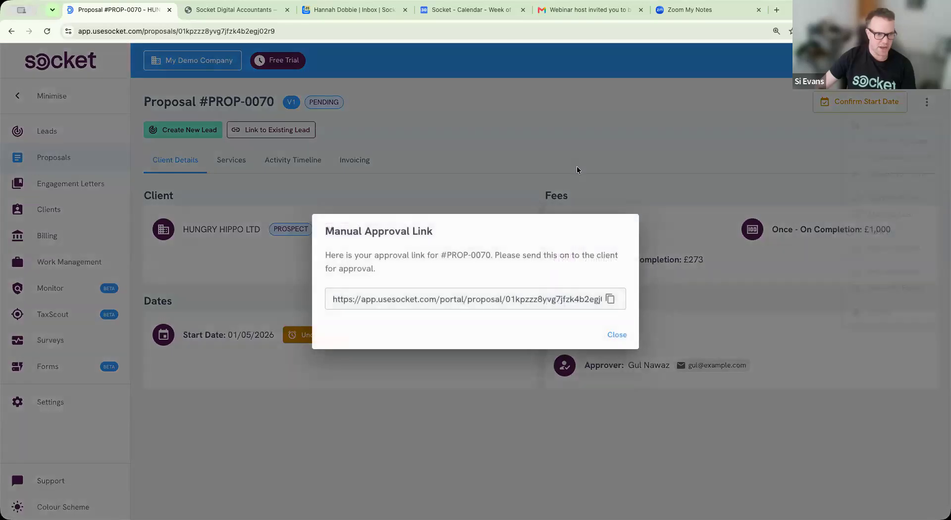
left_click(610, 298)
left_click(560, 169)
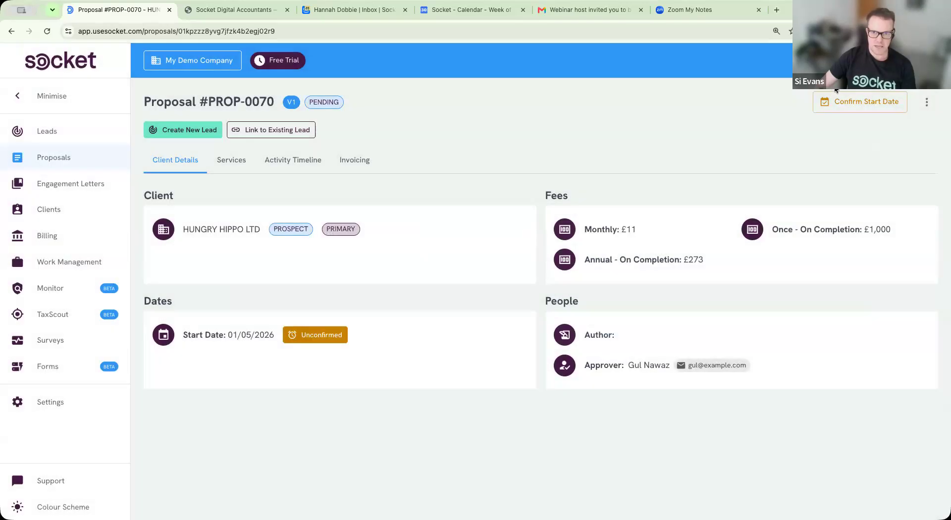
left_click(897, 67)
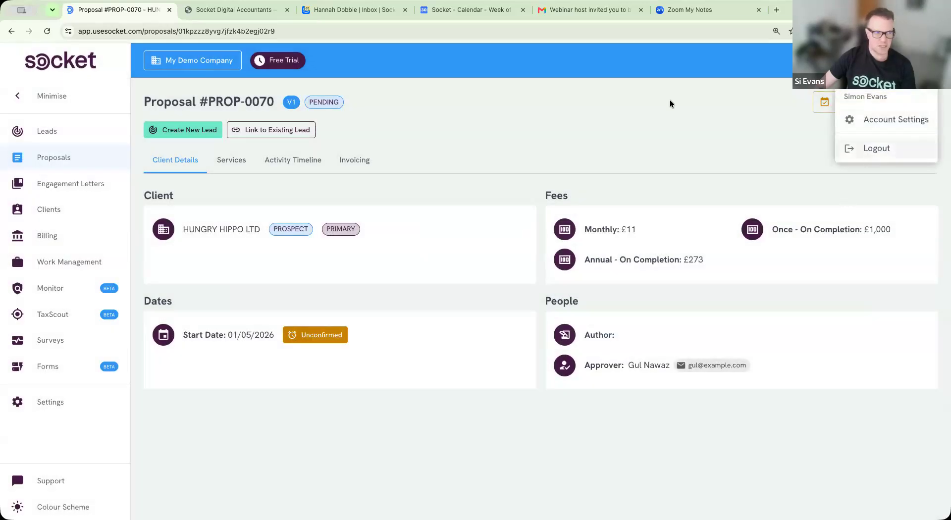
left_click(852, 147)
Step: Open the approval link as the client and step through to the fee schedule and direct debit
key("ctrl+v")
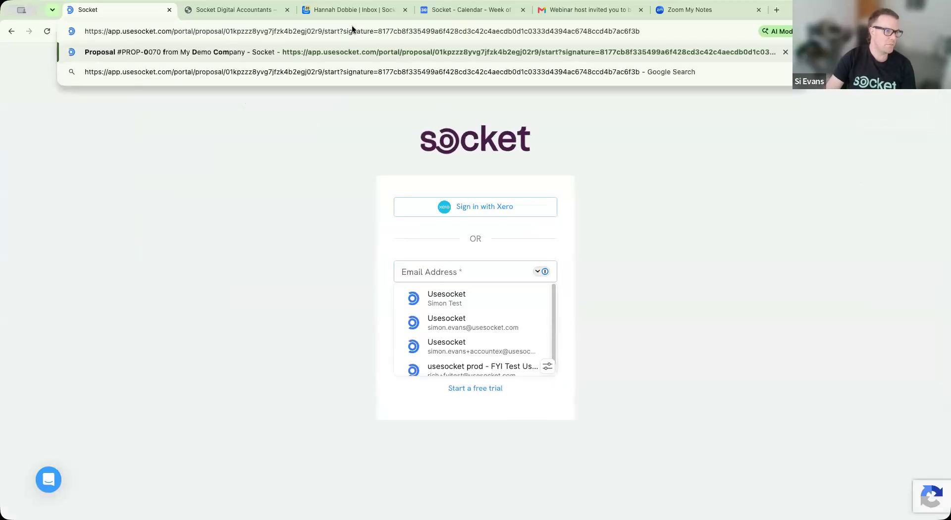
key("Return")
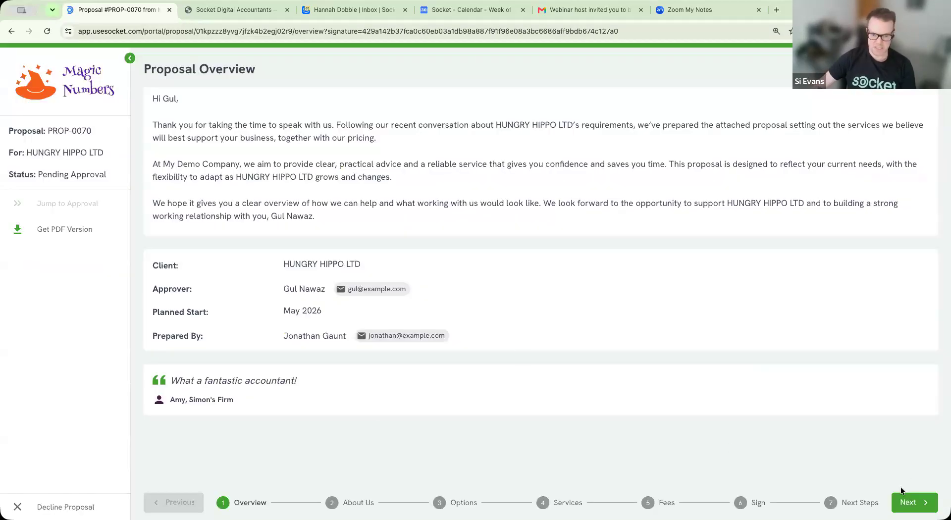
left_click(912, 503)
left_click(913, 502)
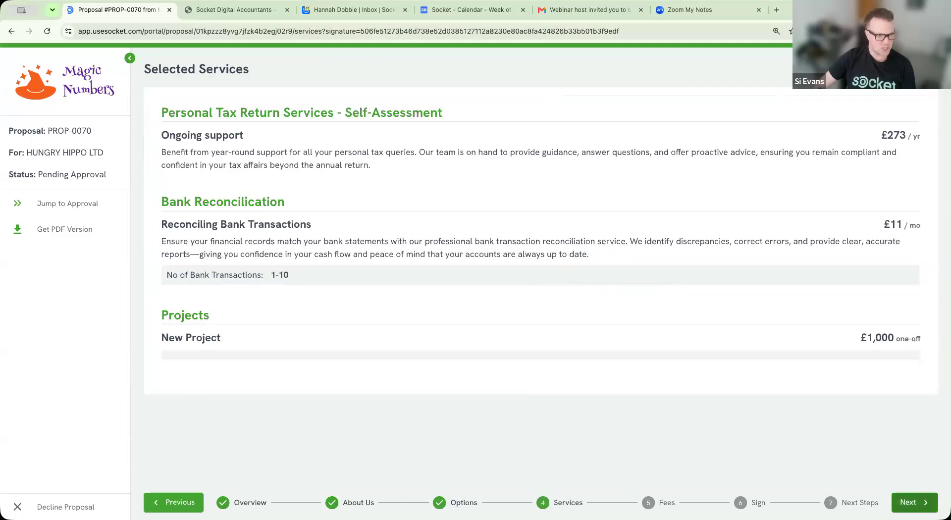
left_click(912, 503)
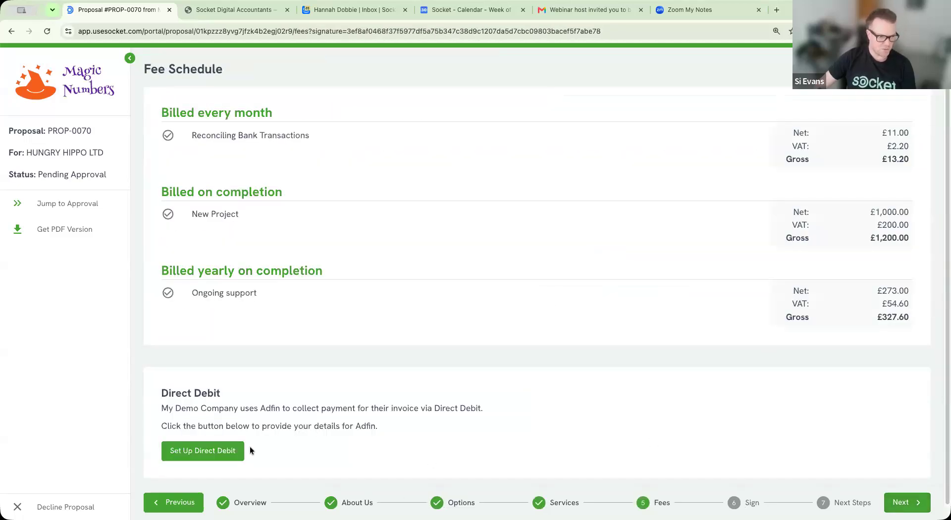
left_click(910, 504)
left_click(207, 456)
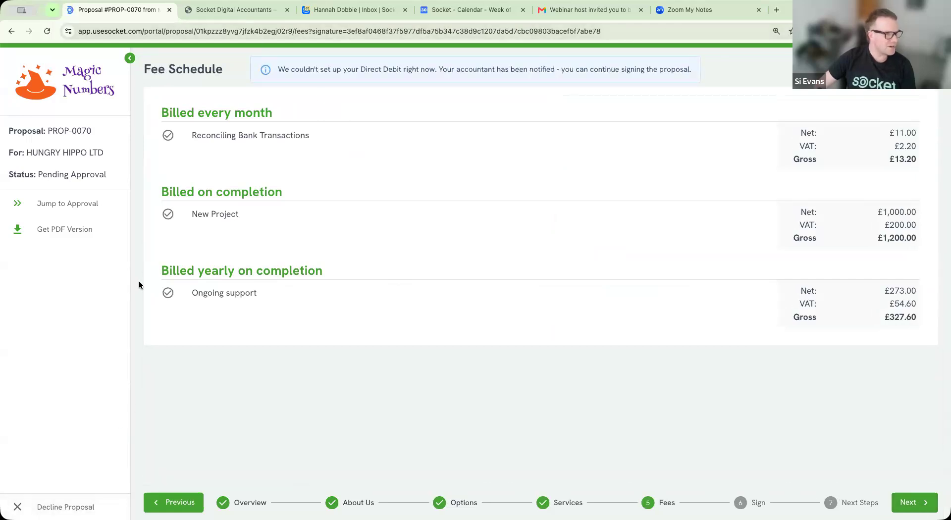
Step: Navigate to the Socket homepage at usesocket.com
left_click(204, 36)
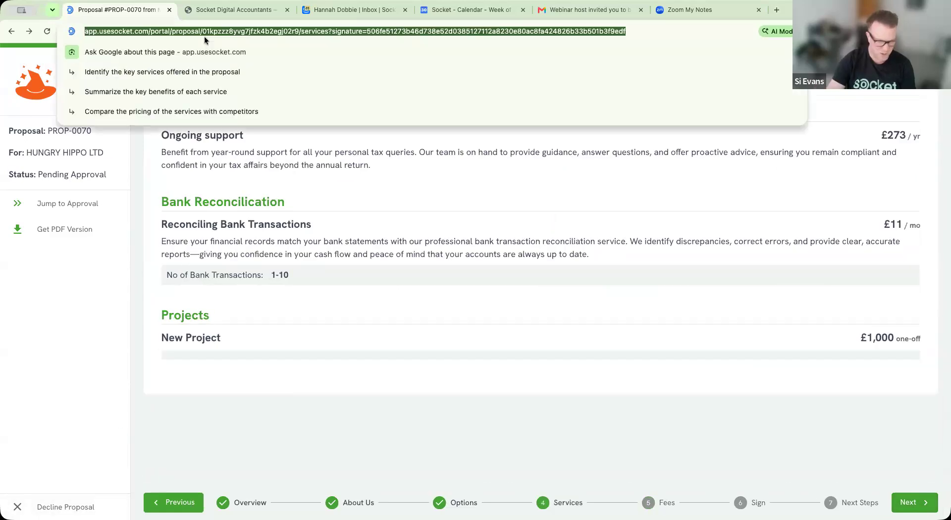
type("use")
key("Return")
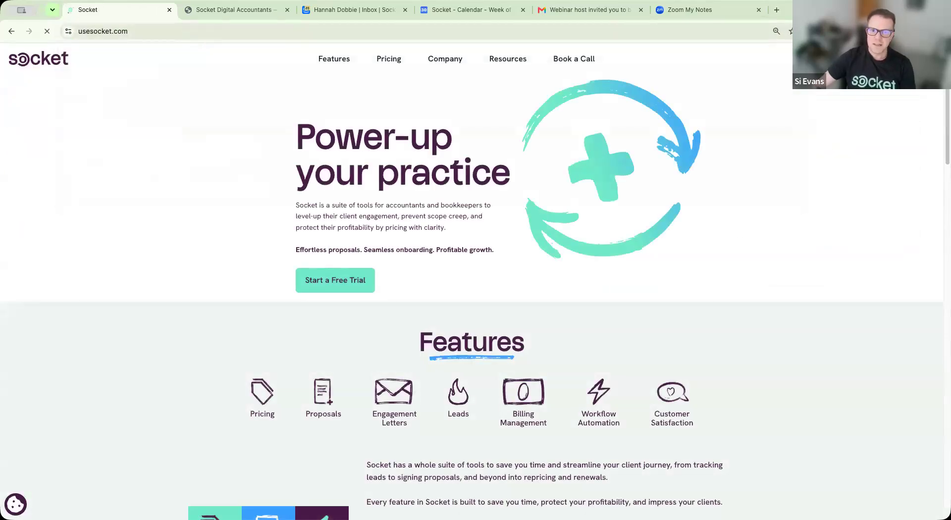
Step: Sign back into the Socket practice account with the saved login details
left_click(873, 58)
left_click(544, 273)
left_click(482, 347)
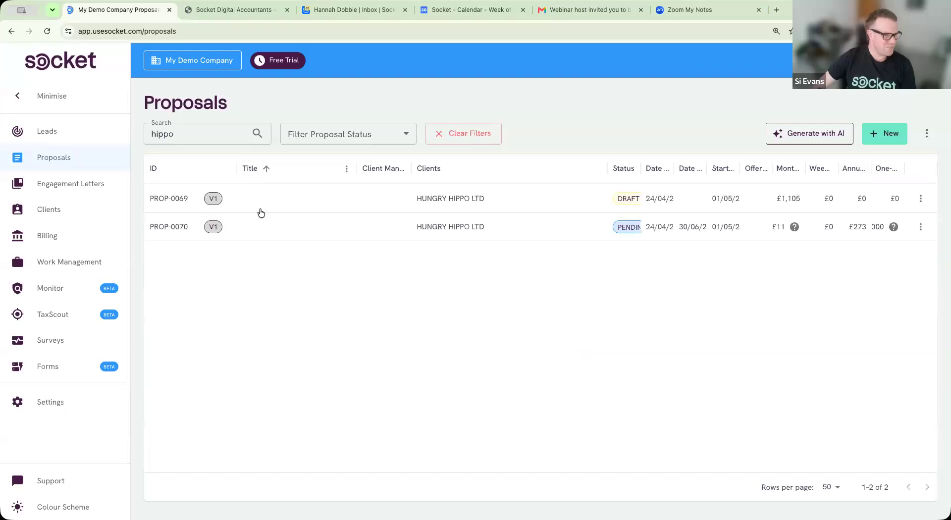
Step: Revert PROP-0070 to draft, switch off Direct Debit, and share version 2 via link
left_click(524, 236)
left_click(925, 103)
left_click(890, 274)
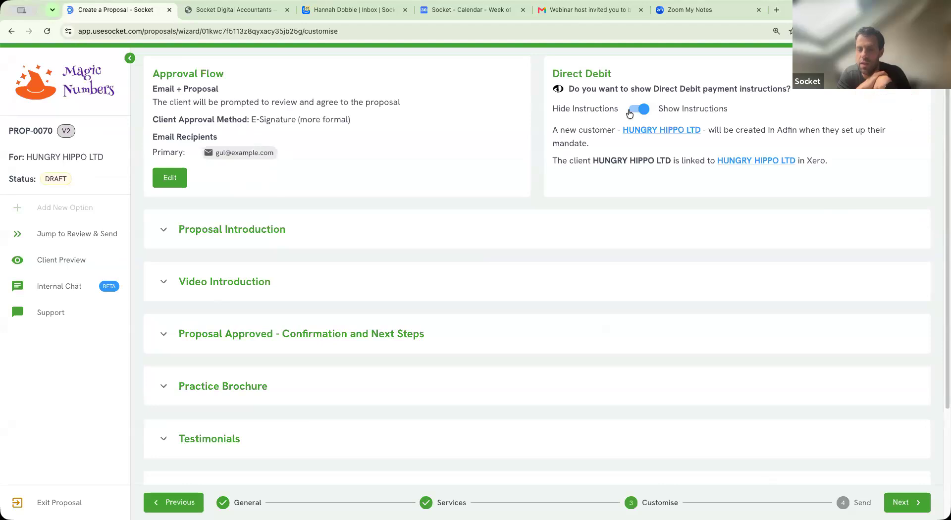
left_click(629, 113)
left_click(903, 504)
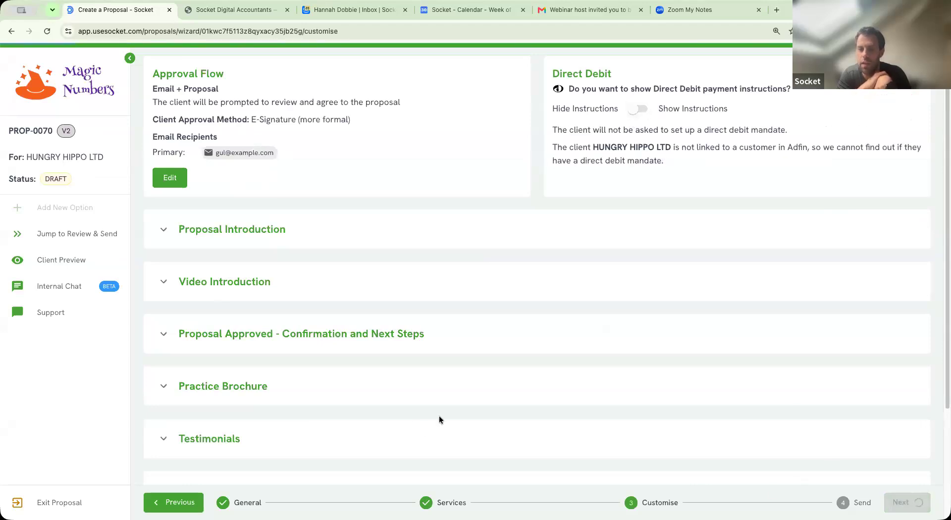
left_click(296, 468)
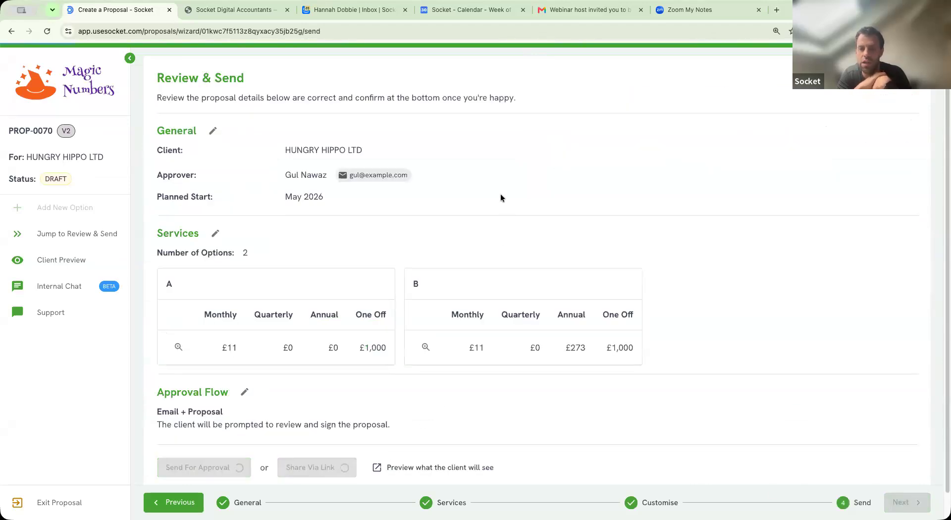
Step: Copy PROP-0070's new approval link, log out, and load the proposal as the client
left_click(612, 301)
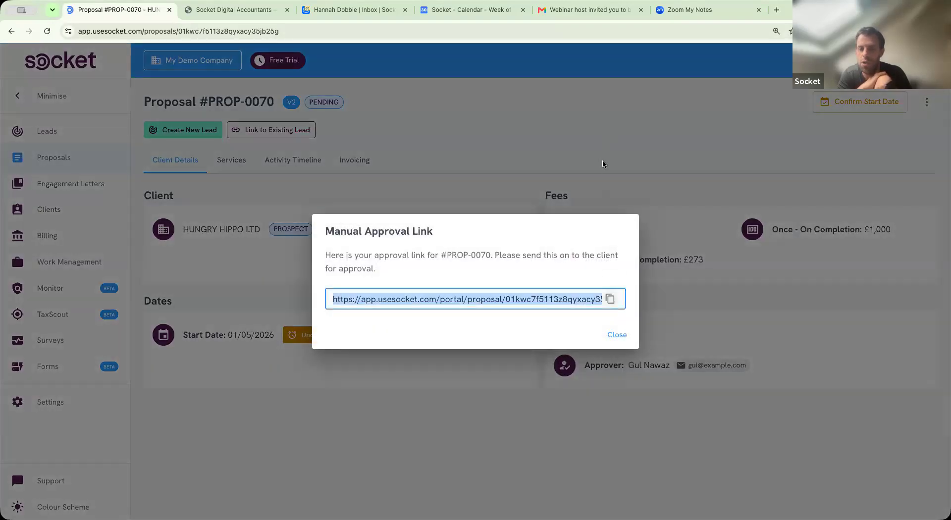
left_click(603, 164)
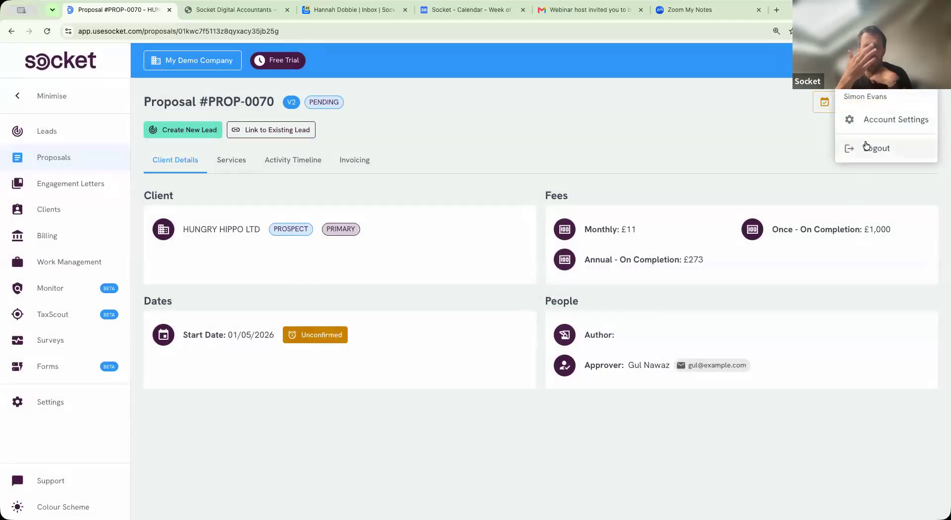
left_click(865, 146)
left_click(315, 28)
key("ctrl+v")
key("Return")
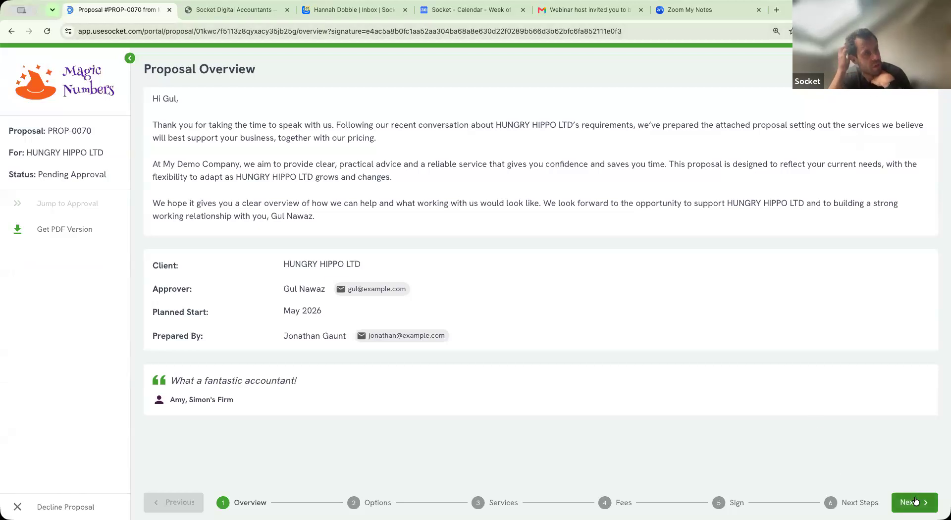
Step: Choose option B and advance past the fee schedule to the signing step
left_click(912, 503)
left_click(861, 369)
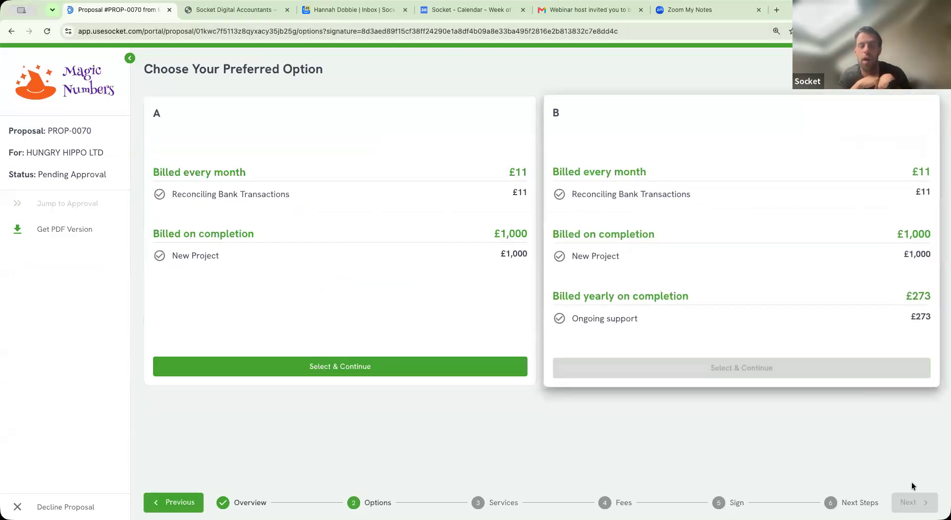
left_click(912, 503)
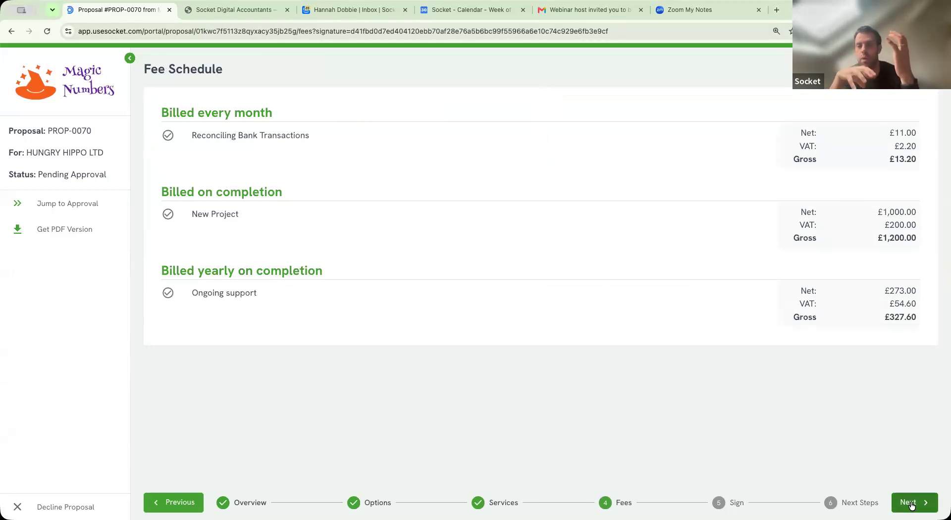
left_click(912, 502)
Step: Accept the proposal for HUNGRY HIPPO LTD, enter the signer's name, and sign it
left_click(185, 83)
left_click(207, 140)
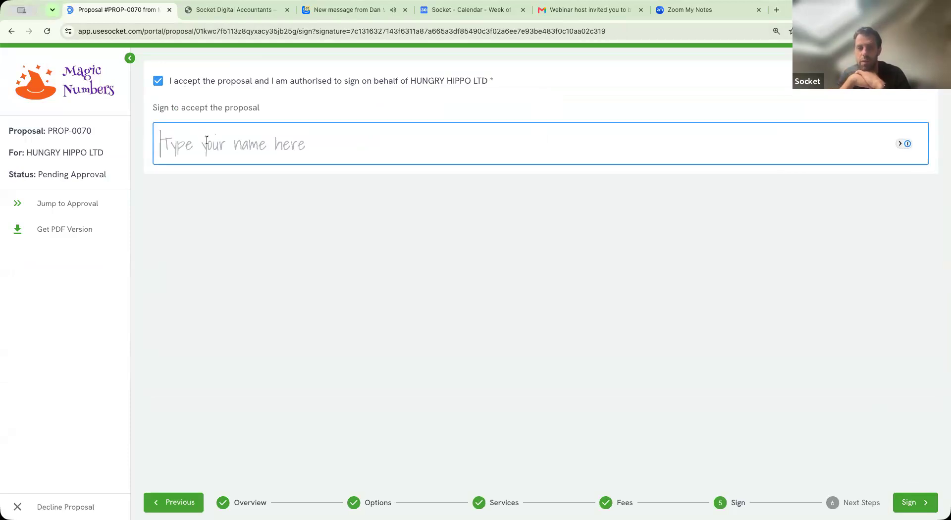
type("simon")
left_click(231, 270)
left_click(228, 142)
key("Delete")
left_click(566, 273)
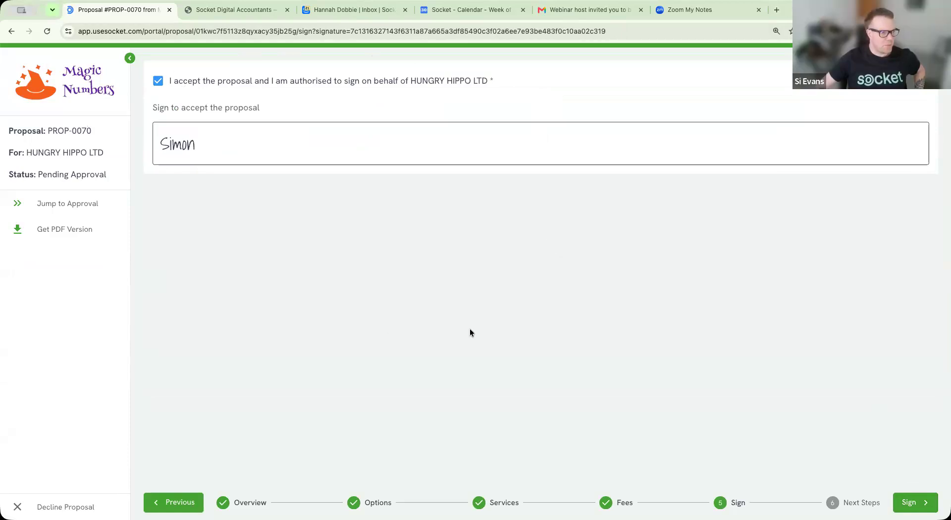
left_click(913, 502)
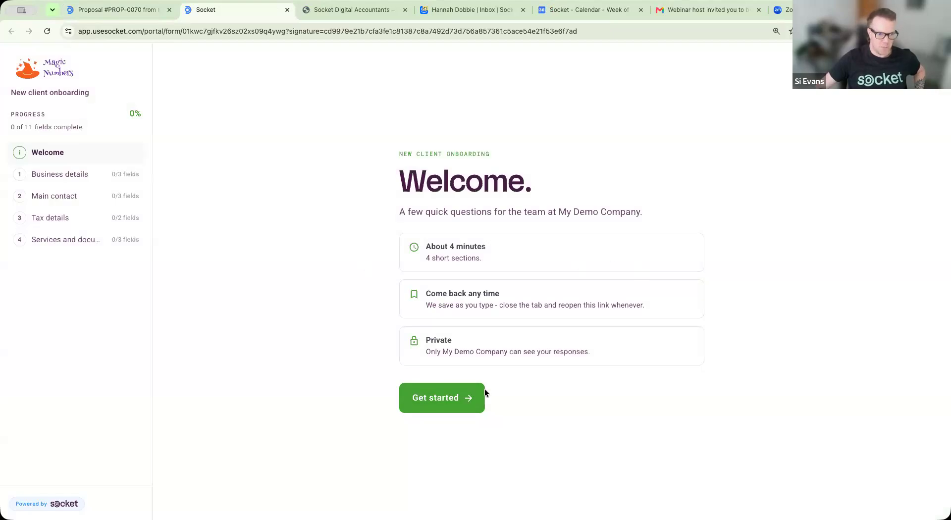
Step: Start filling in the New client onboarding form from its Welcome page
left_click(448, 398)
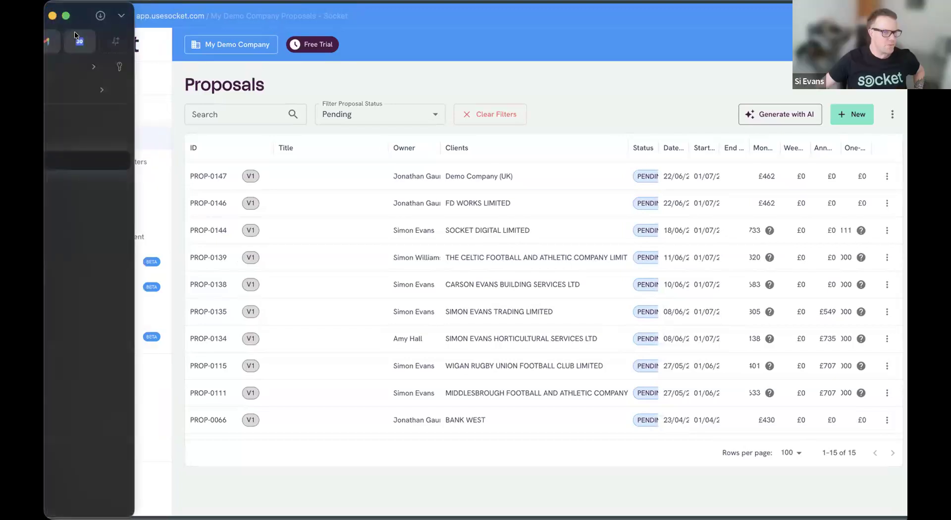
Step: Open Socket's Forms list, then switch to the Forms How-to Webinar slides tab
left_click(138, 335)
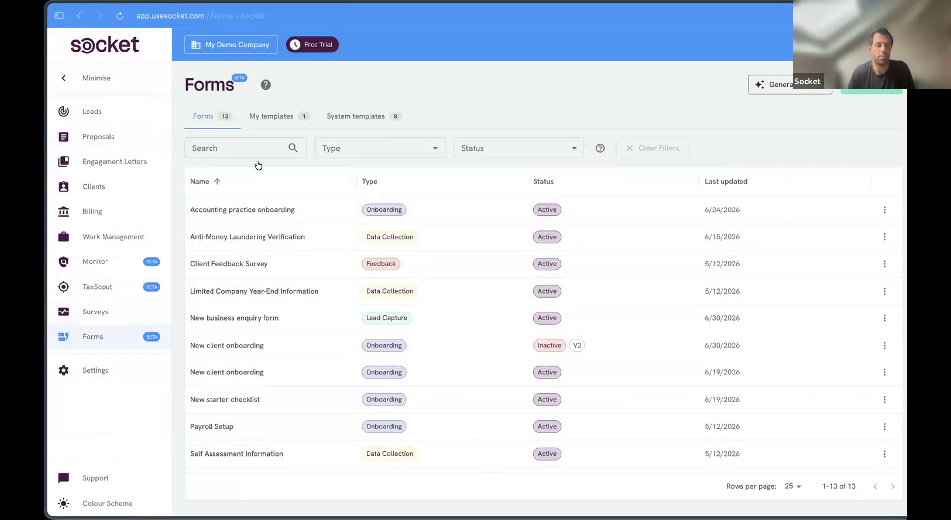
left_click(58, 18)
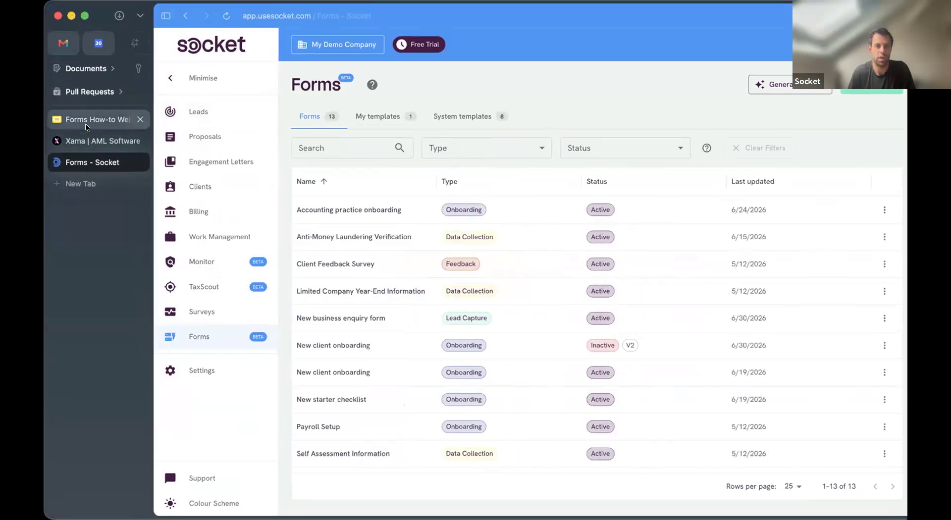
left_click(85, 123)
Step: Move from slide 9 to slide 11, 'Onboard a client the moment they sign', then back to Socket Forms
left_click(202, 441)
scroll(203, 442, "down", 2)
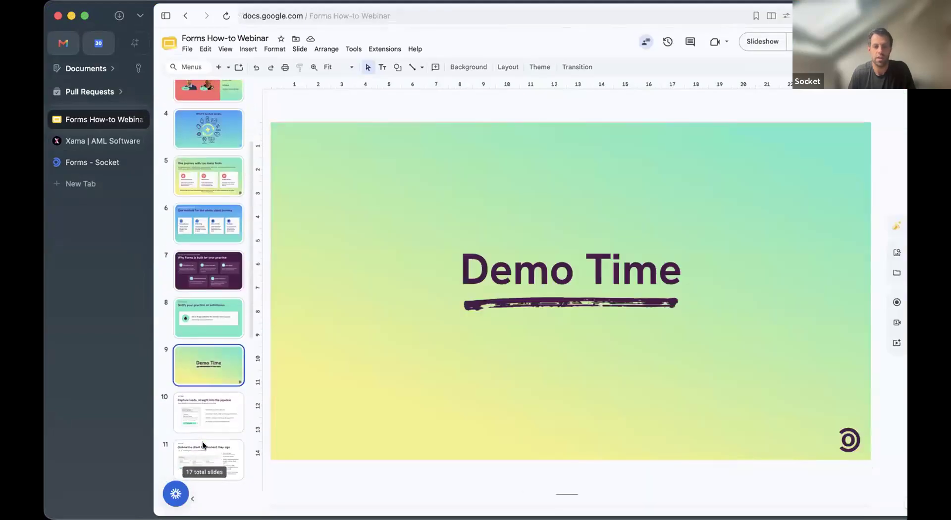
left_click(206, 445)
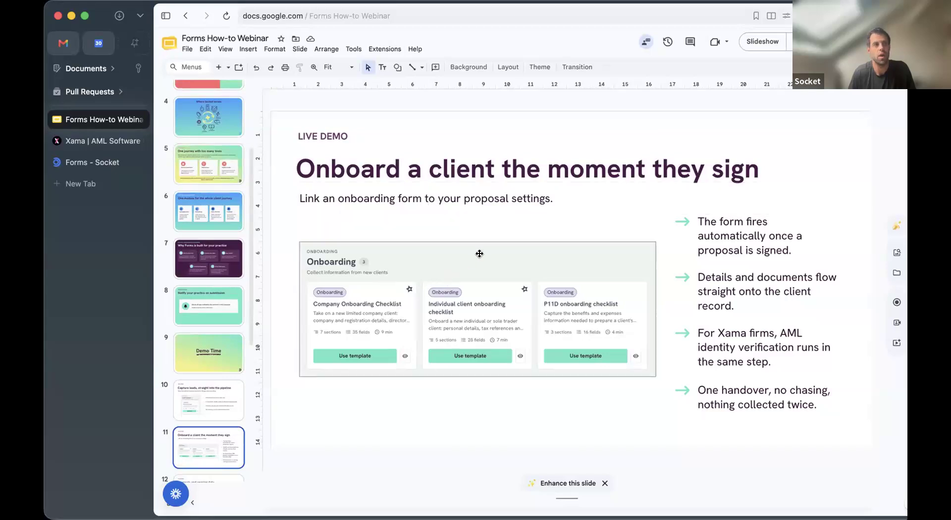
left_click(93, 166)
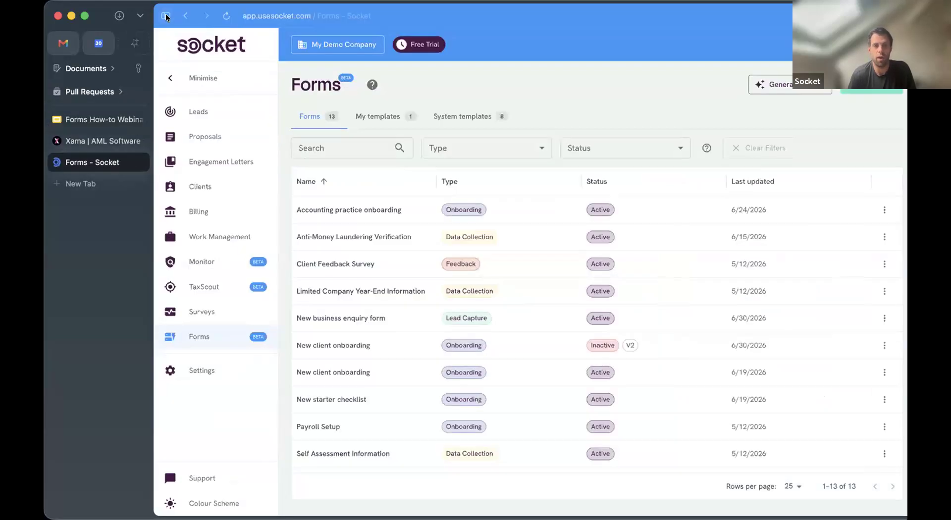
Step: Hide the browser tab list and open Socket's Clients list of 186 clients
left_click(166, 16)
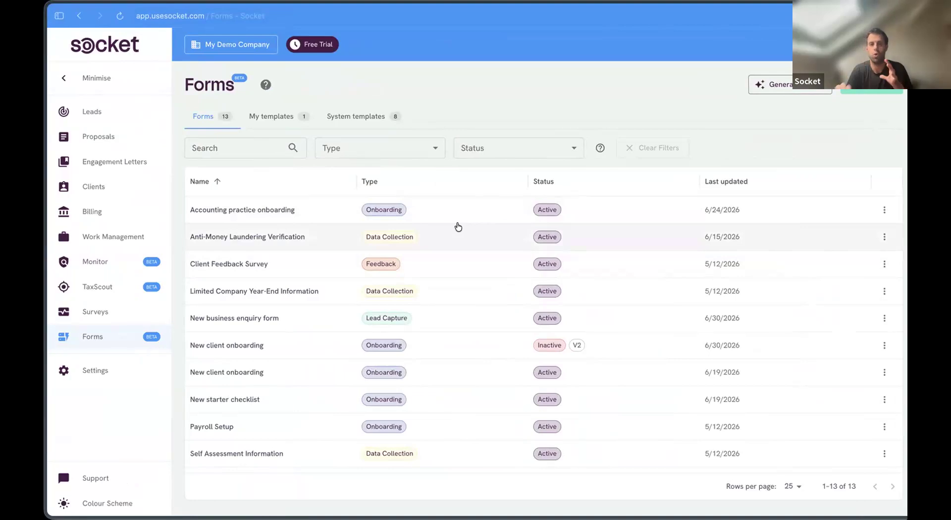
mouse_move(48, 510)
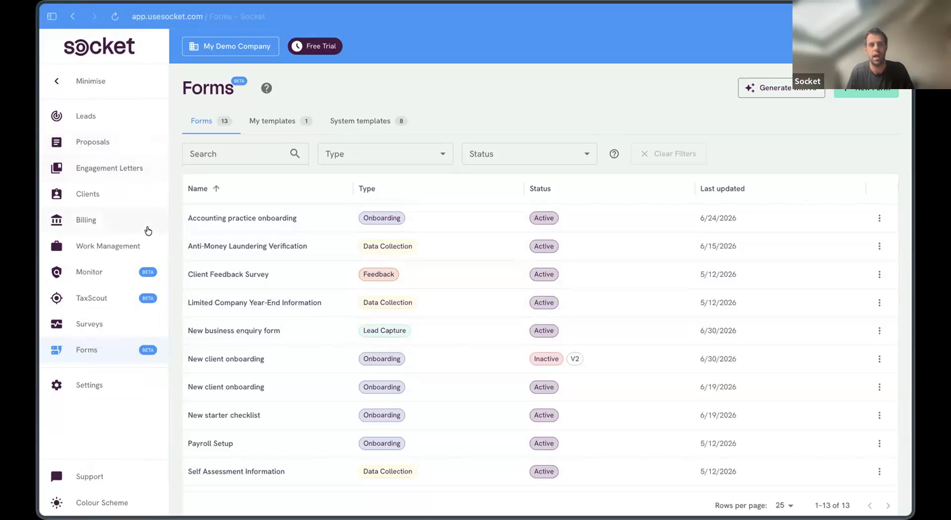
left_click(135, 199)
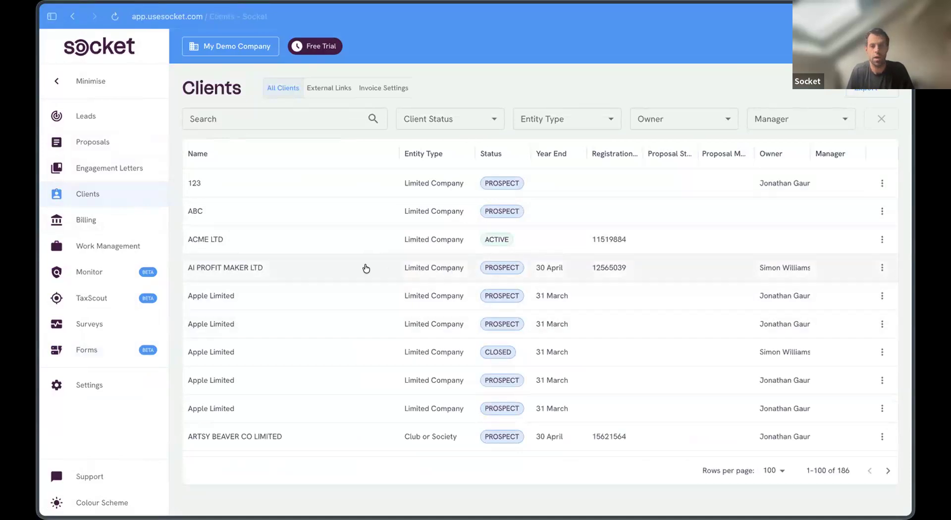
scroll(440, 355, "down", 1)
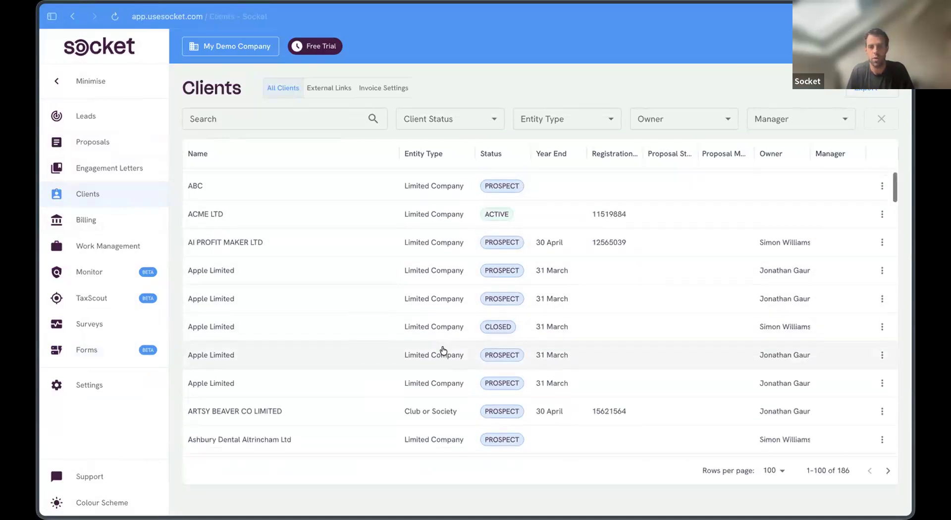
left_click(327, 214)
left_click(575, 153)
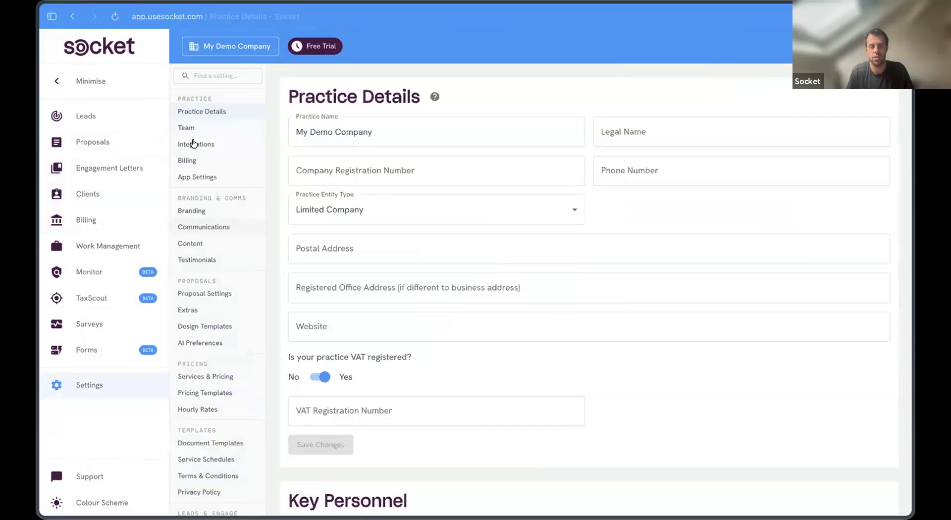
left_click(193, 145)
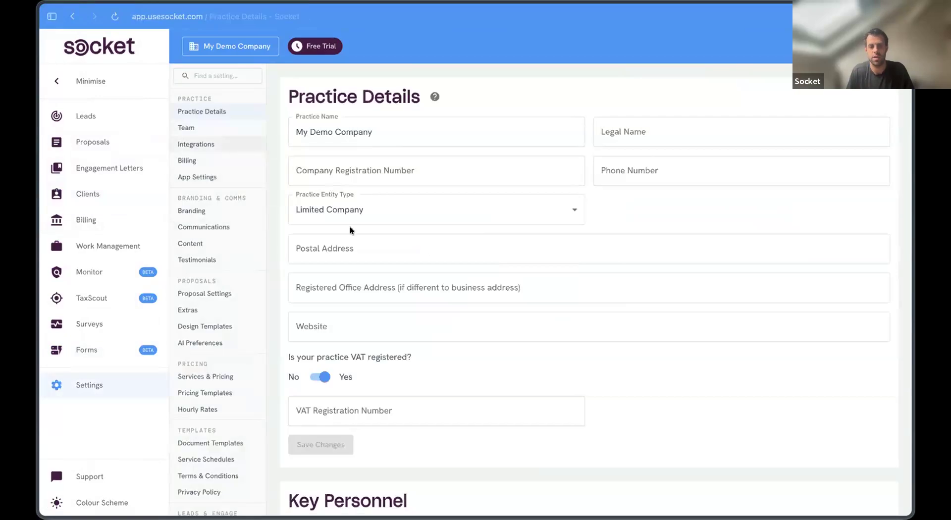
scroll(408, 302, "down", 8)
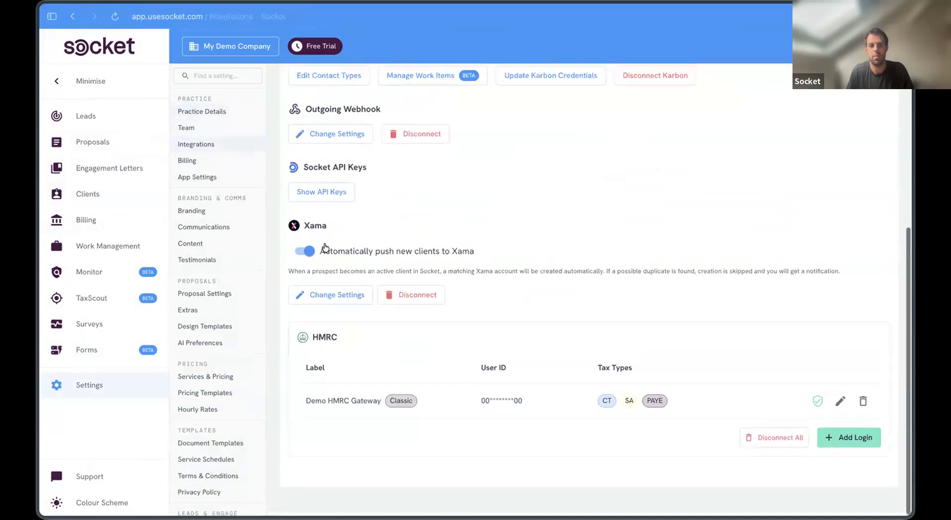
left_click(327, 297)
left_click(813, 422)
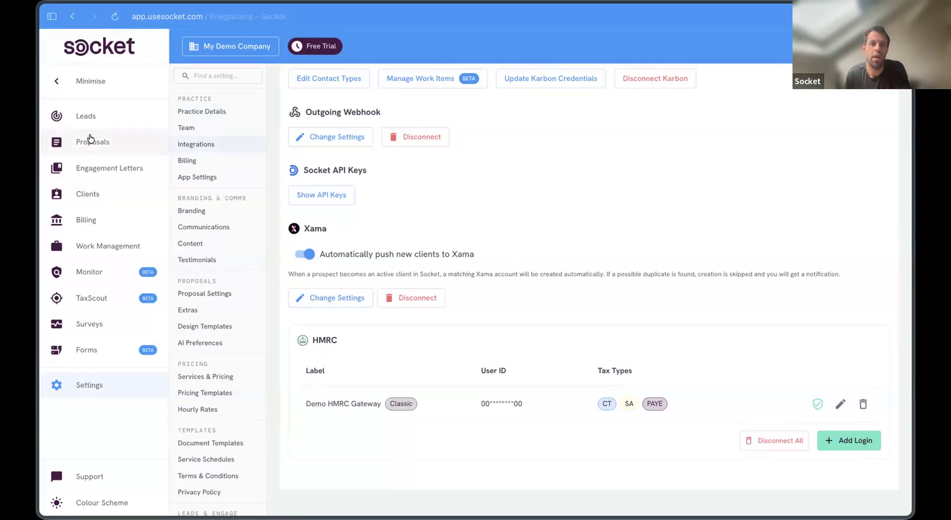
left_click(101, 187)
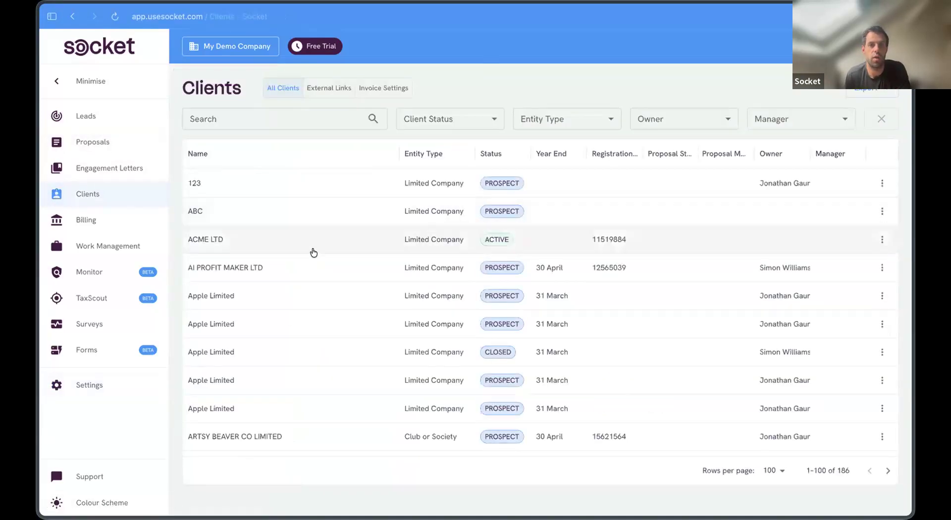
Step: Create ACME LTD as a new Xama account from its AML tab
left_click(297, 239)
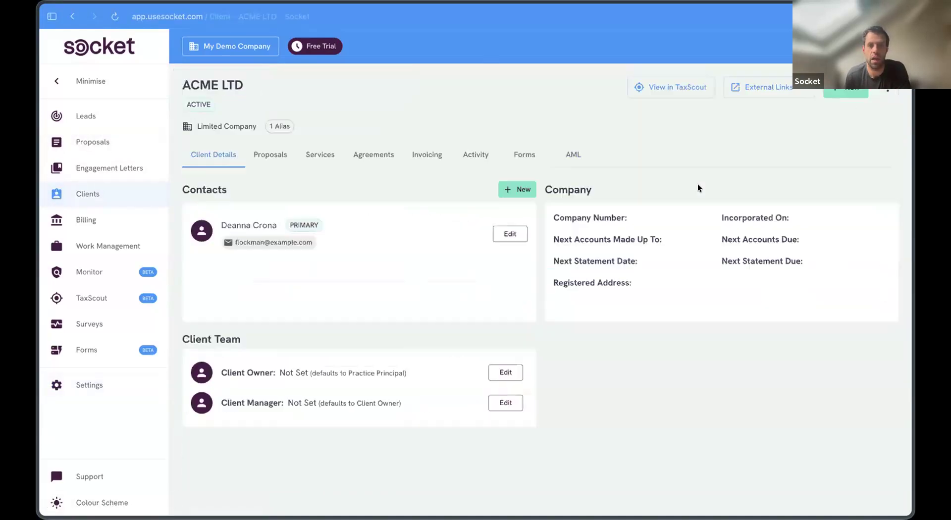
left_click(572, 151)
left_click(566, 282)
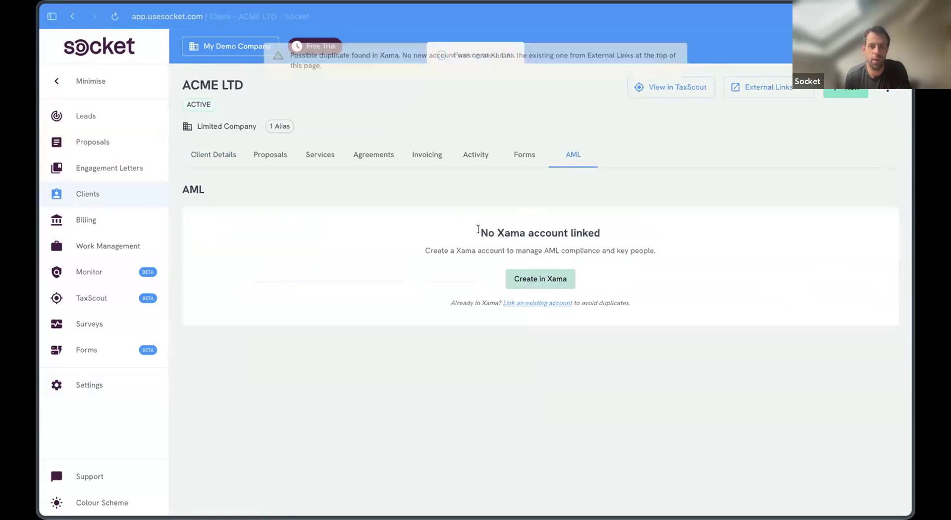
left_click(225, 153)
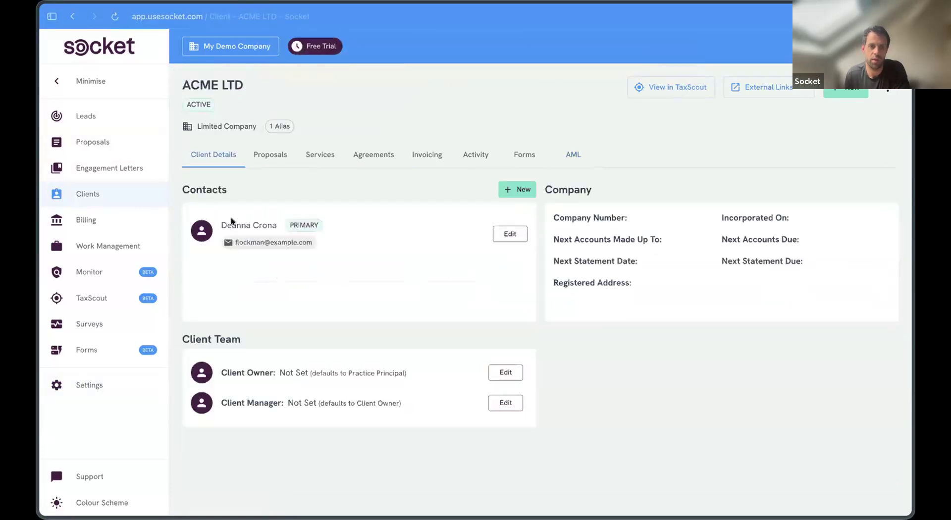
Step: On BANK WEST's AML tab, cancel linking an existing account and create it in Xama
left_click(91, 193)
scroll(347, 327, "down", 8)
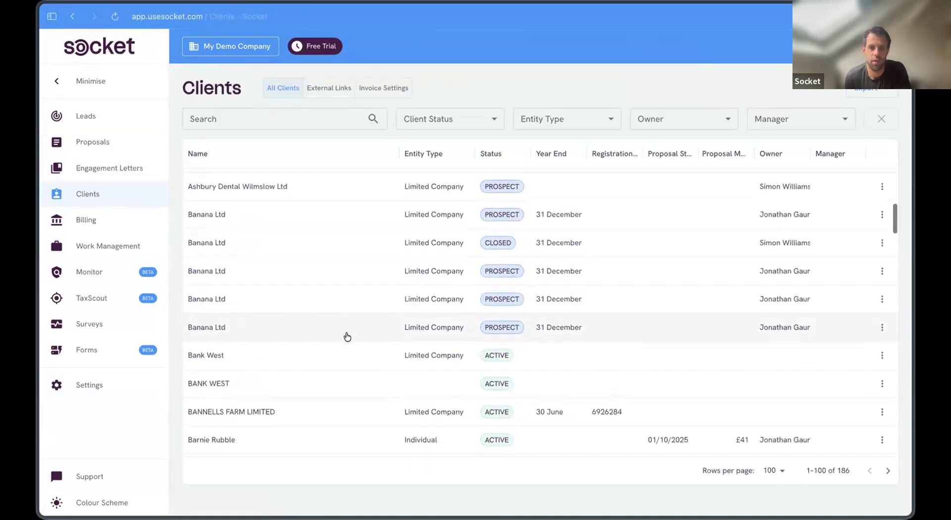
scroll(337, 347, "down", 1)
left_click(312, 352)
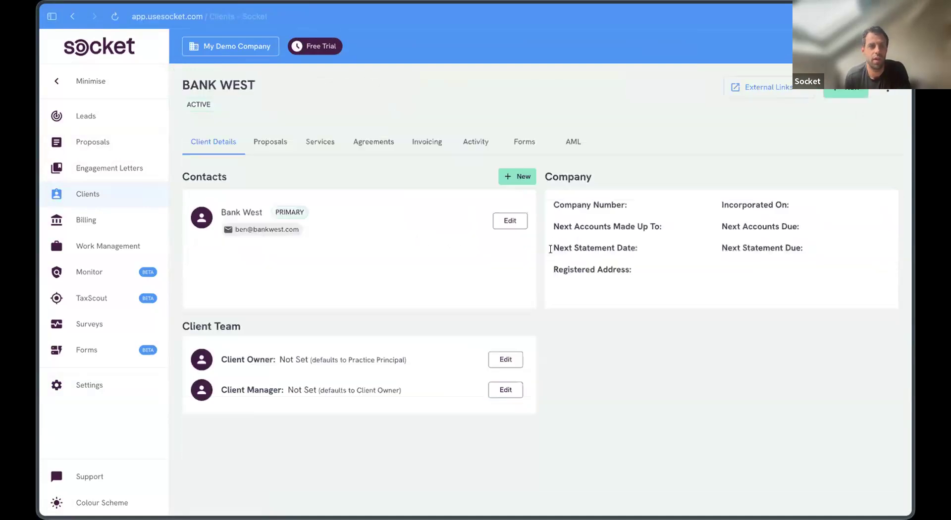
left_click(567, 142)
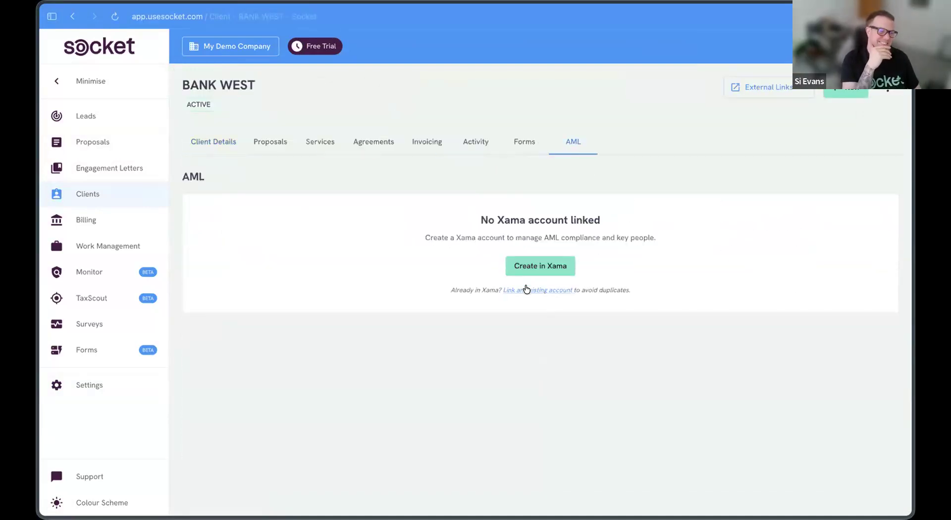
left_click(525, 289)
left_click(575, 322)
left_click(519, 265)
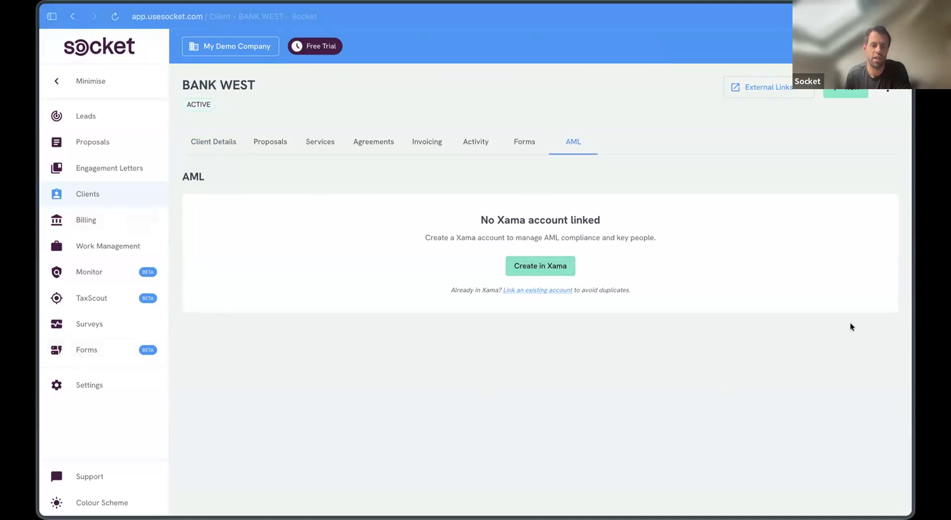
Step: Page through the clients list to the next page and open LINDLEY GROUP LIMITED
left_click(103, 193)
scroll(411, 341, "down", 3)
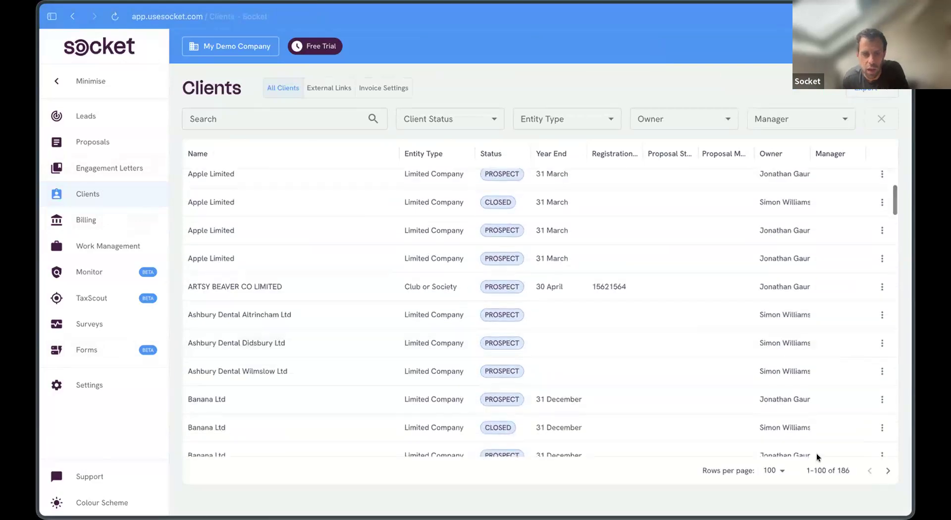
scroll(816, 453, "down", 10)
scroll(806, 401, "down", 10)
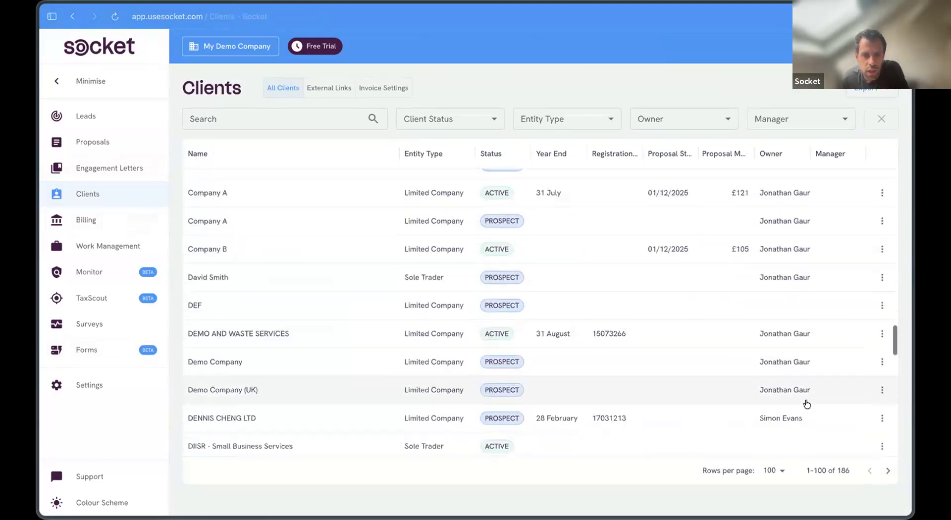
scroll(796, 378, "down", 5)
scroll(795, 378, "down", 8)
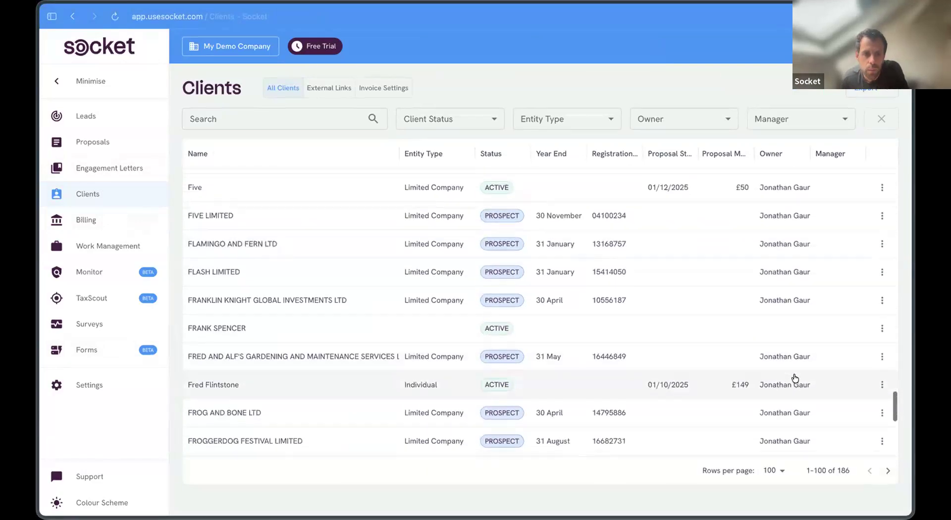
scroll(645, 374, "down", 6)
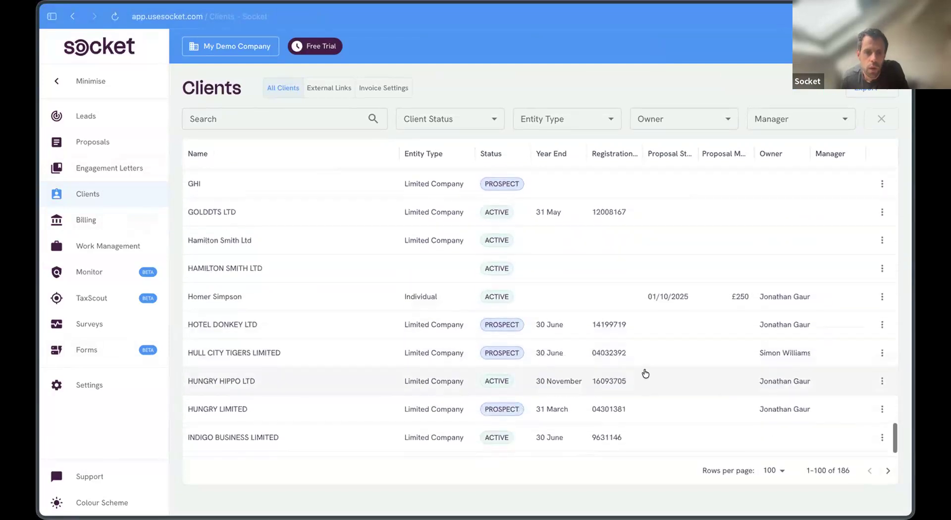
left_click(887, 470)
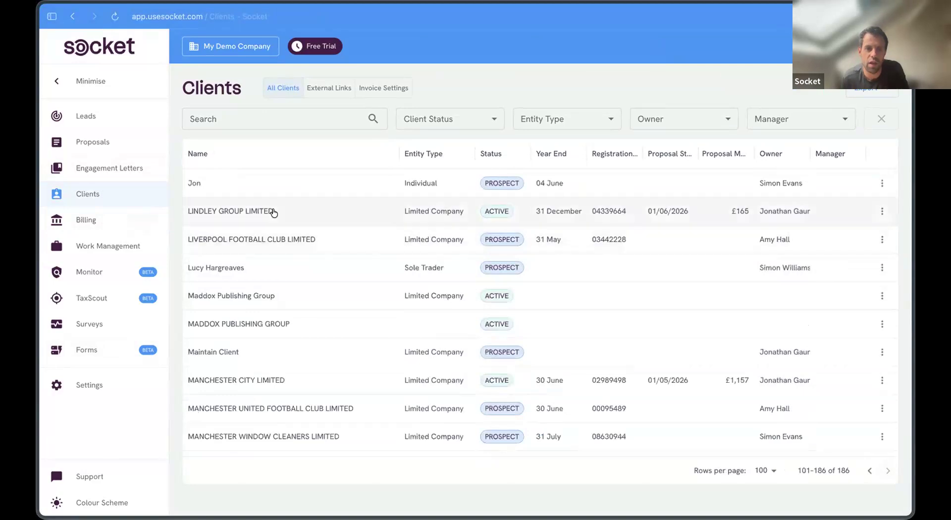
left_click(274, 212)
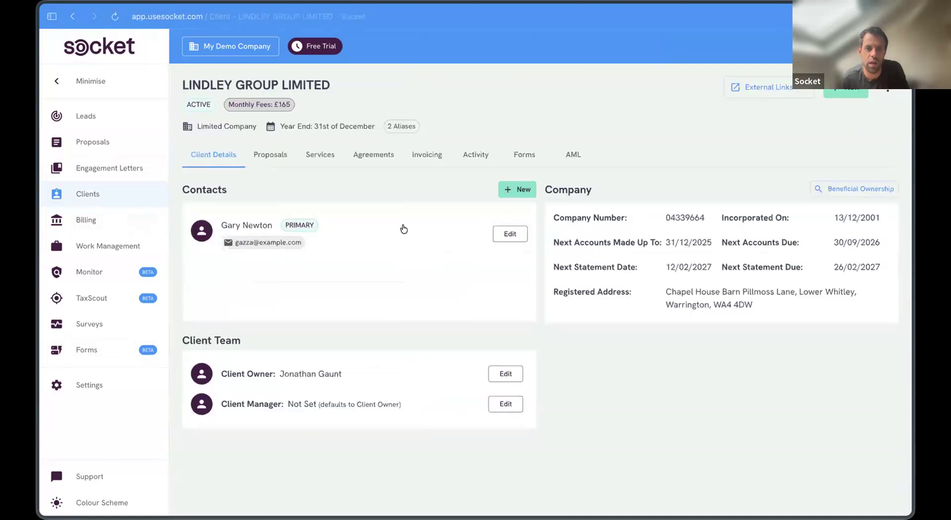
Step: Review its in-progress AML risk assessment and empty Forms tab, then open the practice forms list
left_click(575, 157)
scroll(501, 228, "down", 3)
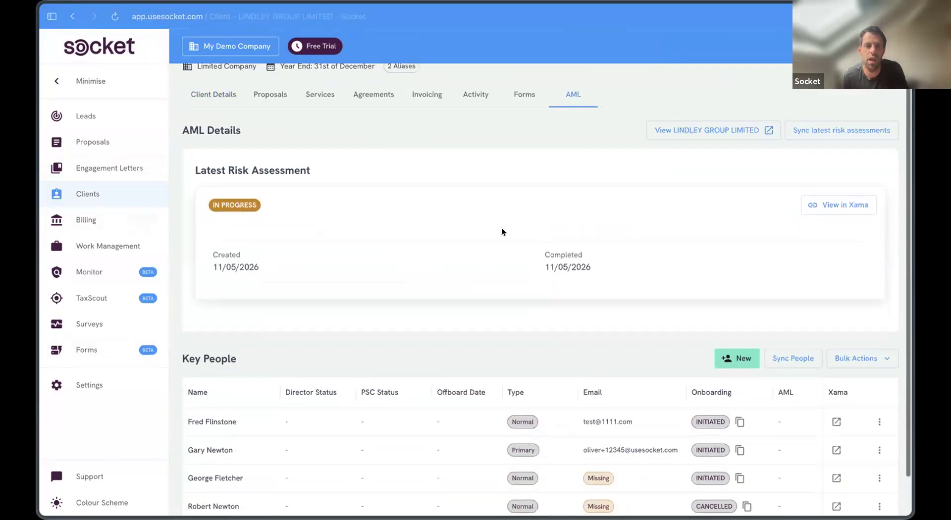
scroll(336, 153, "up", 3)
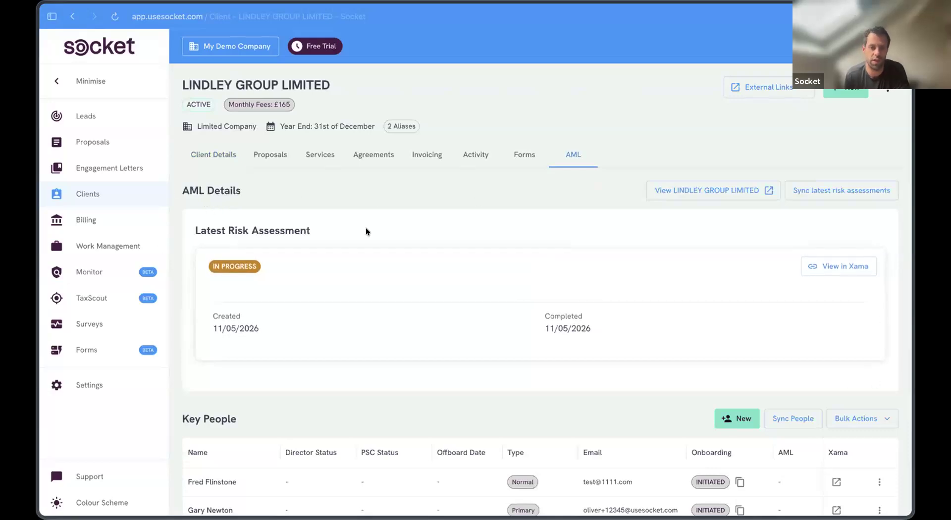
scroll(399, 355, "down", 4)
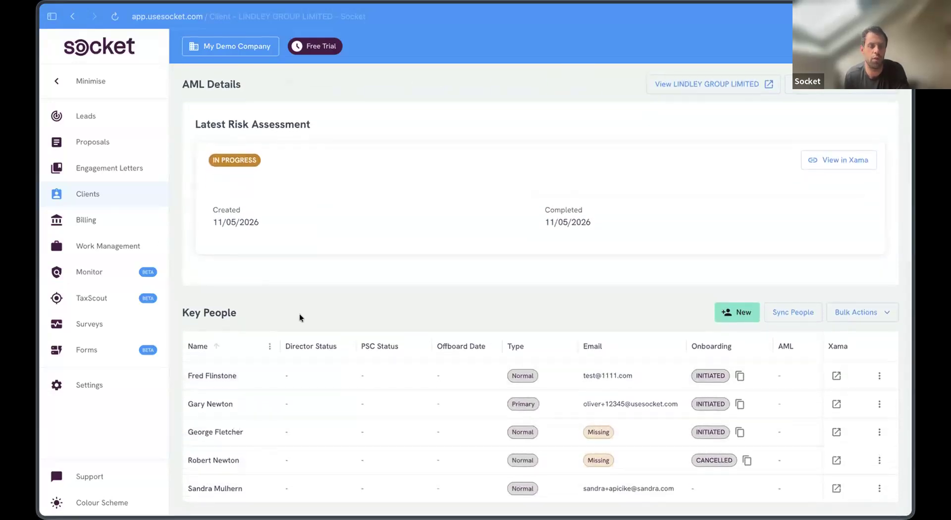
scroll(713, 412, "right", 4)
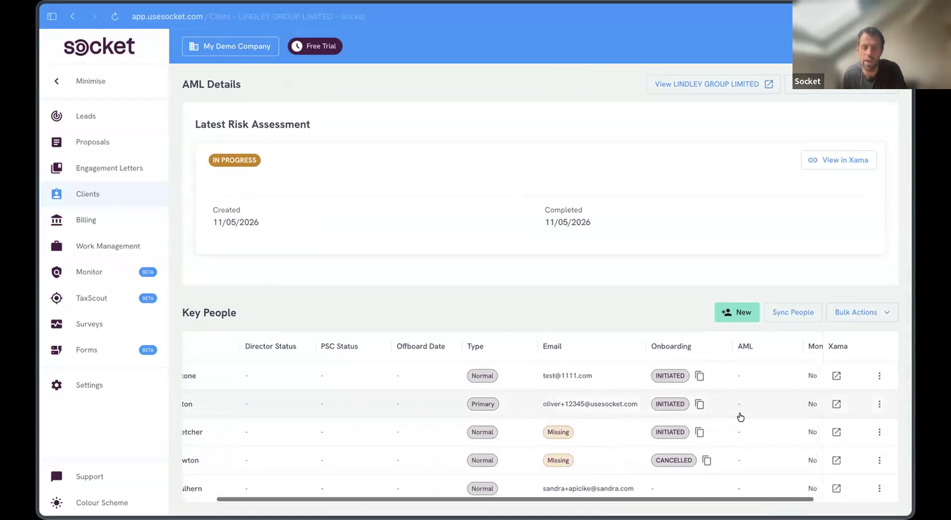
scroll(652, 394, "left", 4)
scroll(433, 281, "up", 1)
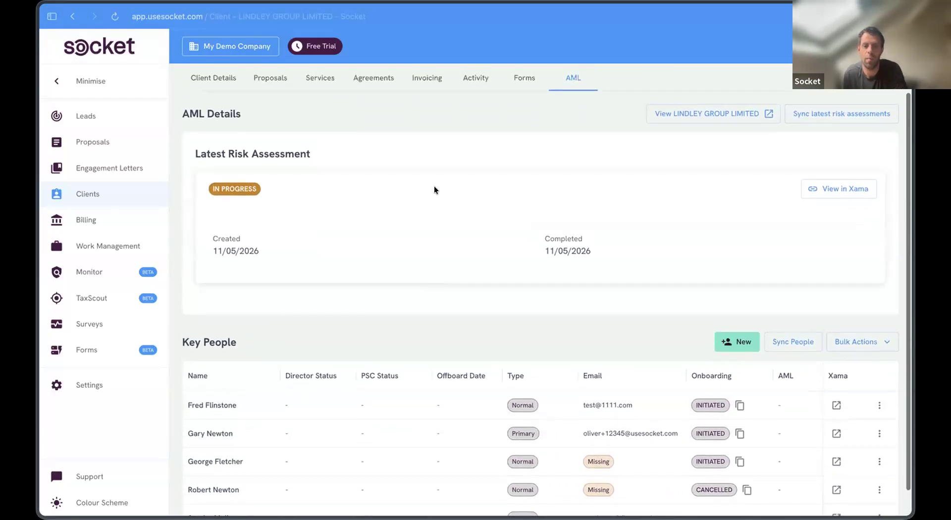
scroll(504, 305, "down", 1)
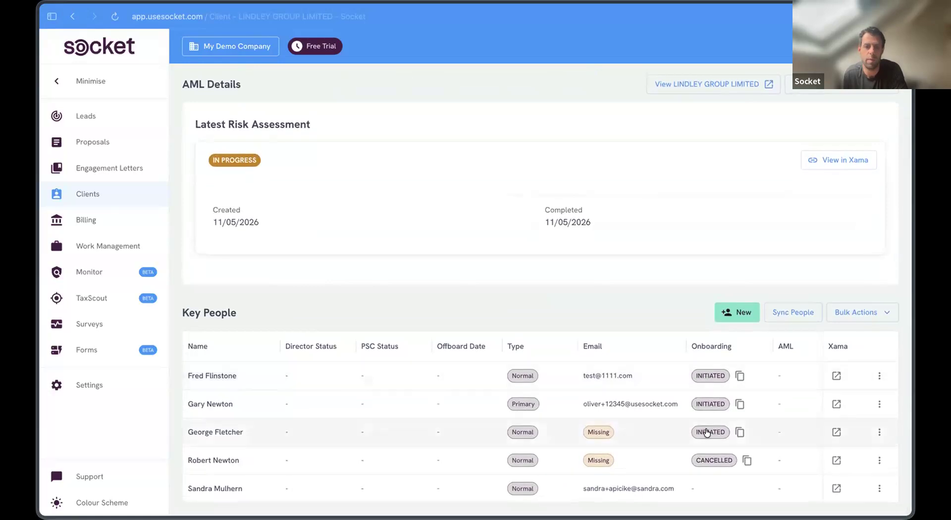
scroll(673, 312, "up", 4)
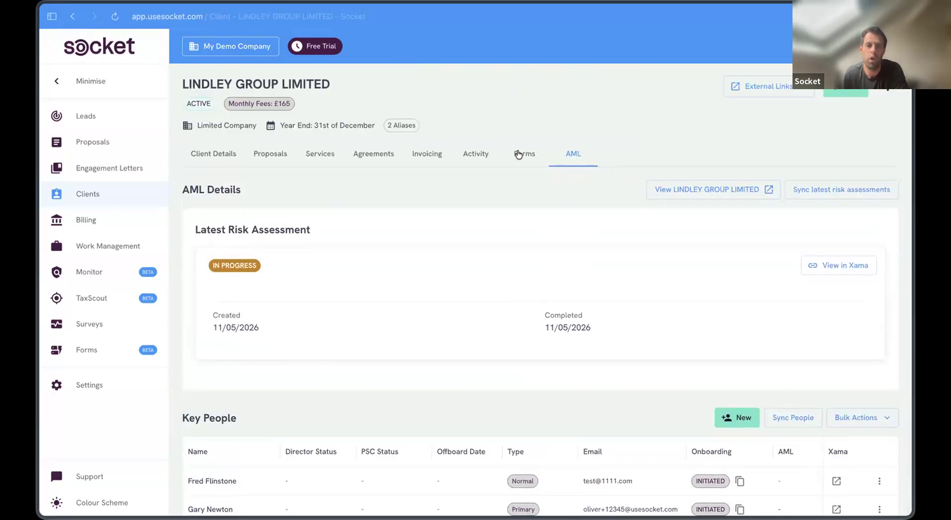
left_click(518, 154)
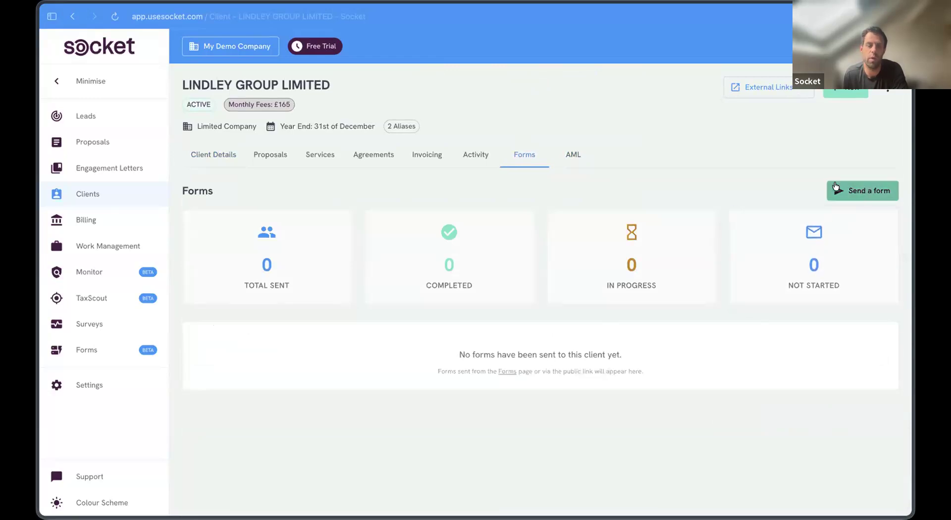
left_click(109, 355)
Step: Create a new blank form of type Onboarding
left_click(868, 93)
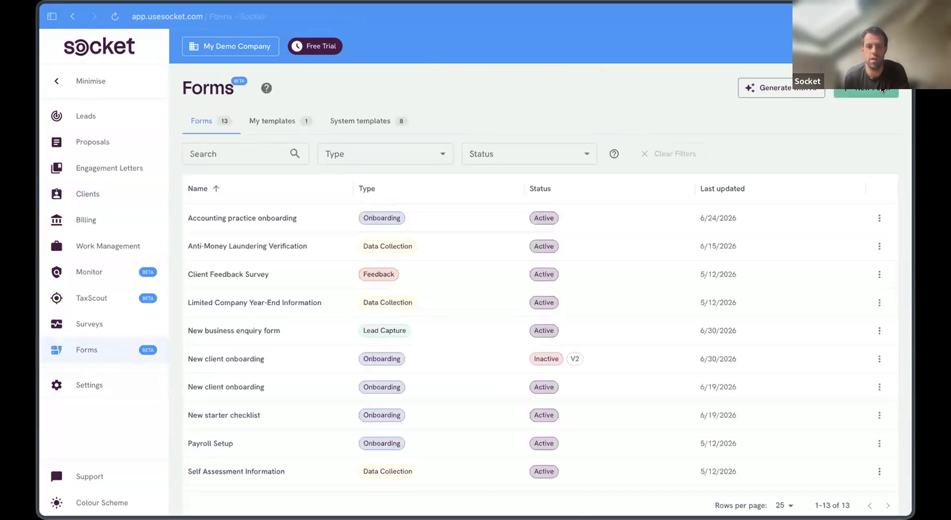
left_click(433, 240)
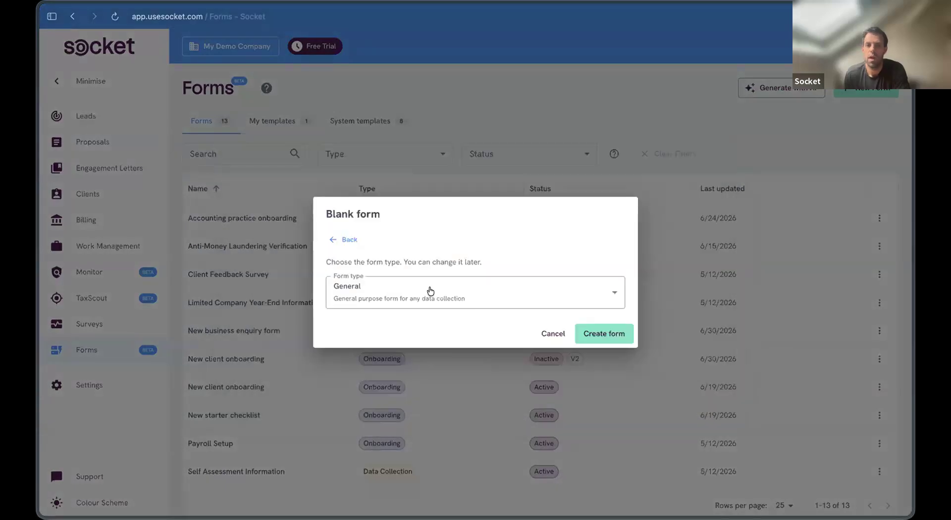
left_click(429, 292)
left_click(439, 360)
left_click(614, 334)
Step: Rename the form title to 'AML Check From'
triple_click(223, 116)
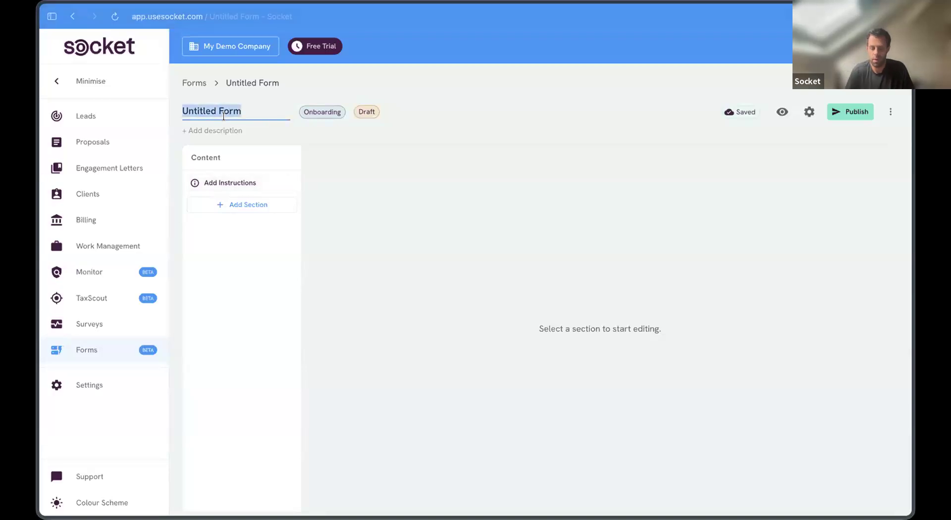
type("AMl Chec")
key("BackSpace")
key("BackSpace")
key("BackSpace")
key("BackSpace")
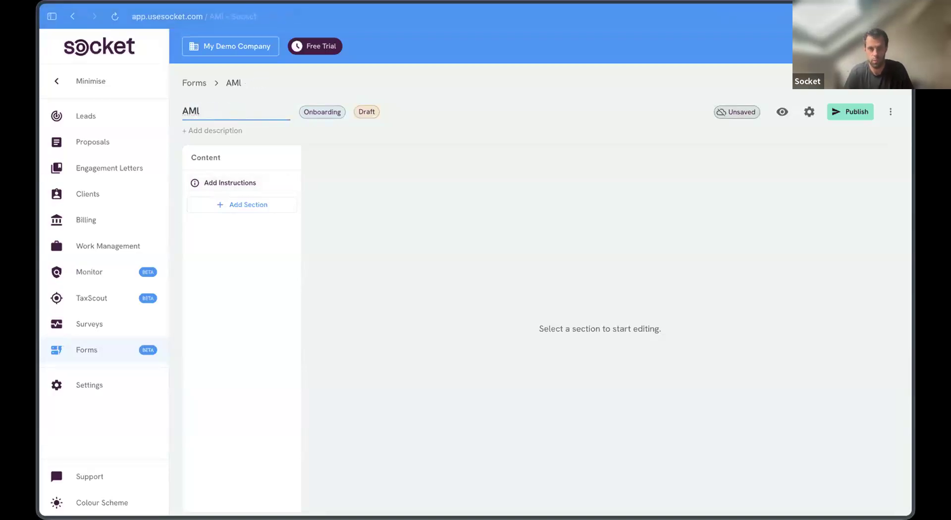
type("Check From")
Step: Add a section with an Identity Verification field and publish the form
left_click(251, 204)
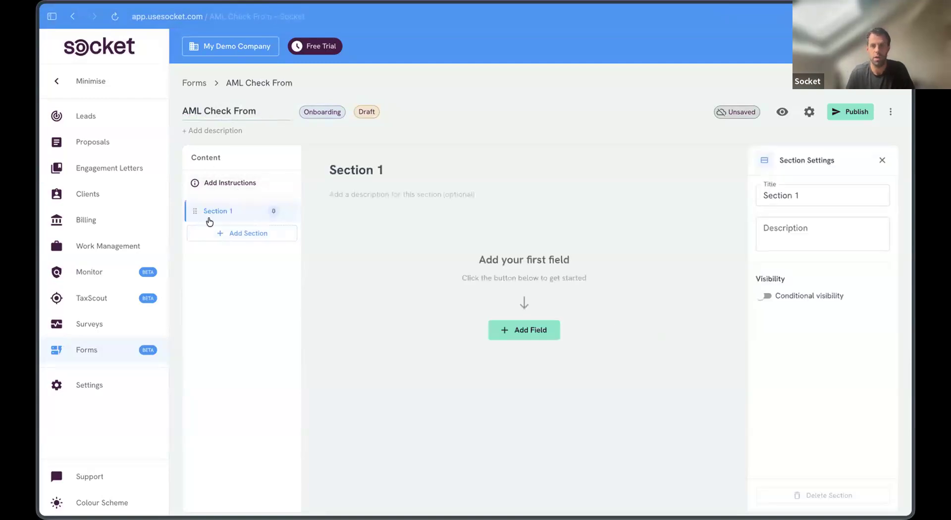
left_click(532, 331)
scroll(436, 409, "down", 2)
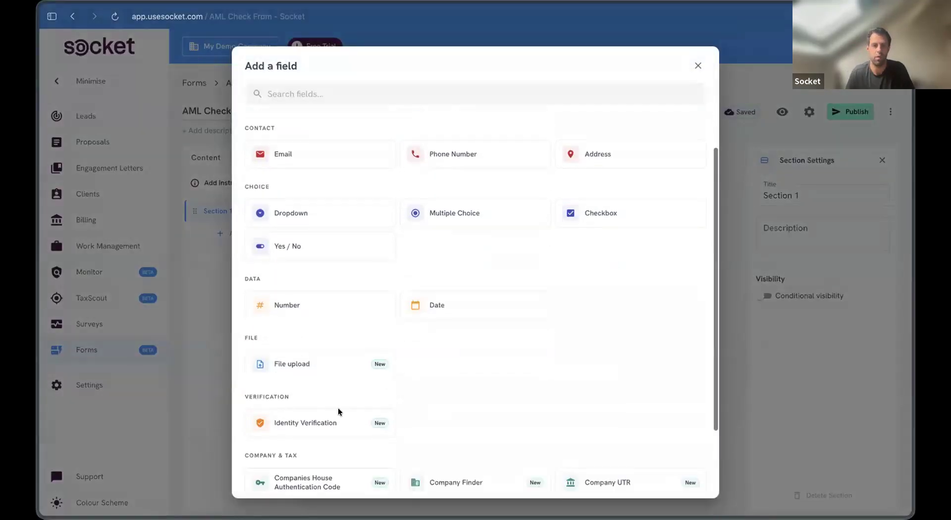
left_click(335, 423)
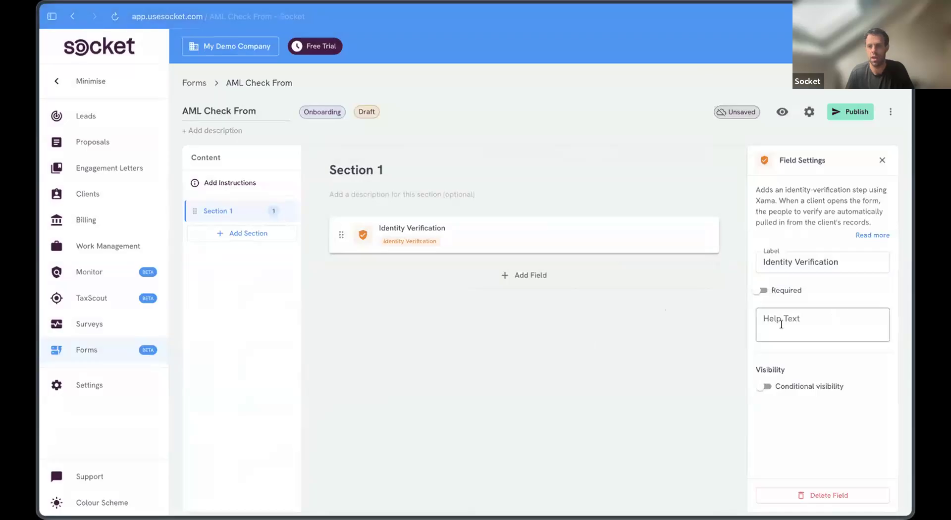
left_click(837, 324)
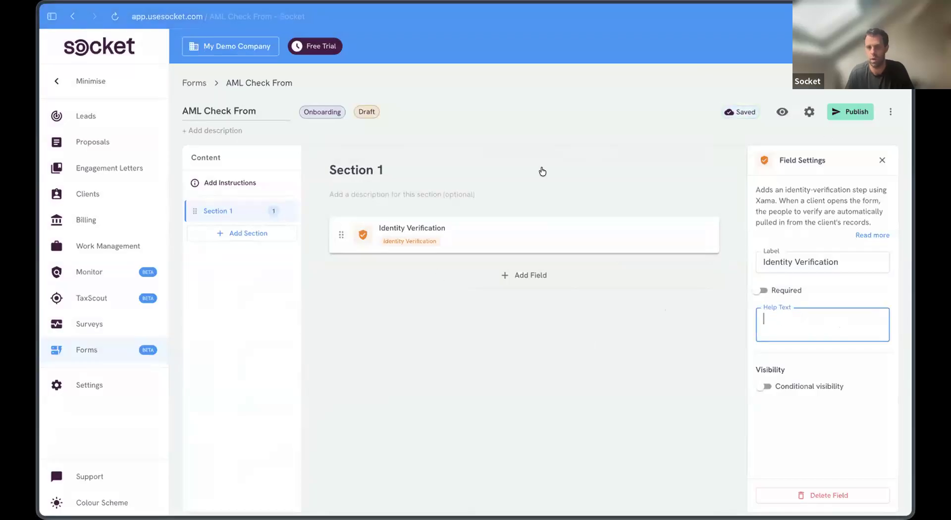
left_click(845, 110)
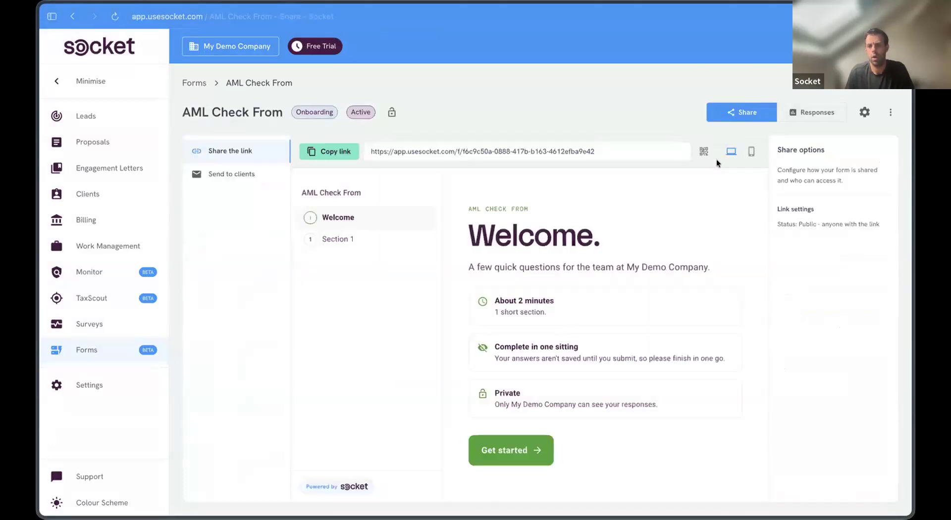
Step: Step the AML Check From preview into its first section, then go to the Clients list
left_click(519, 449)
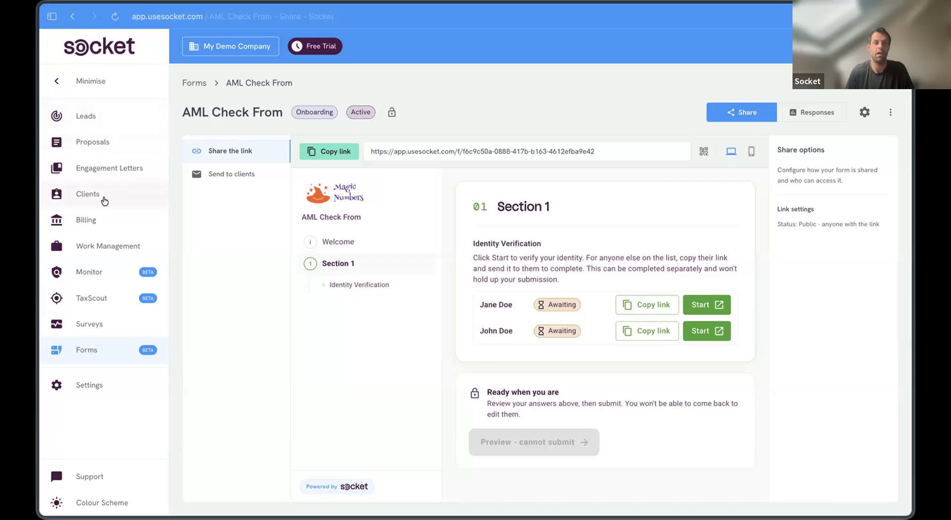
left_click(153, 191)
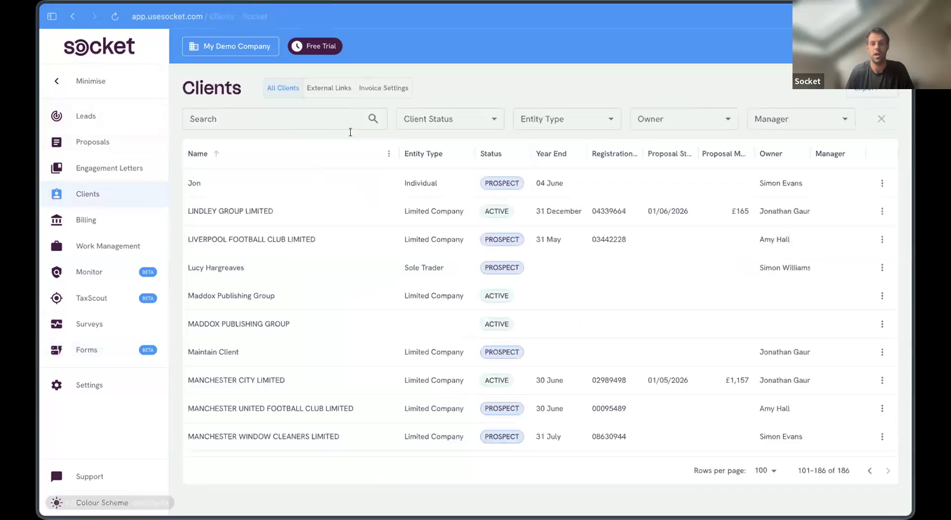
Step: Open LINDLEY GROUP LIMITED, then look at the Accounting practice onboarding form in Forms
left_click(307, 205)
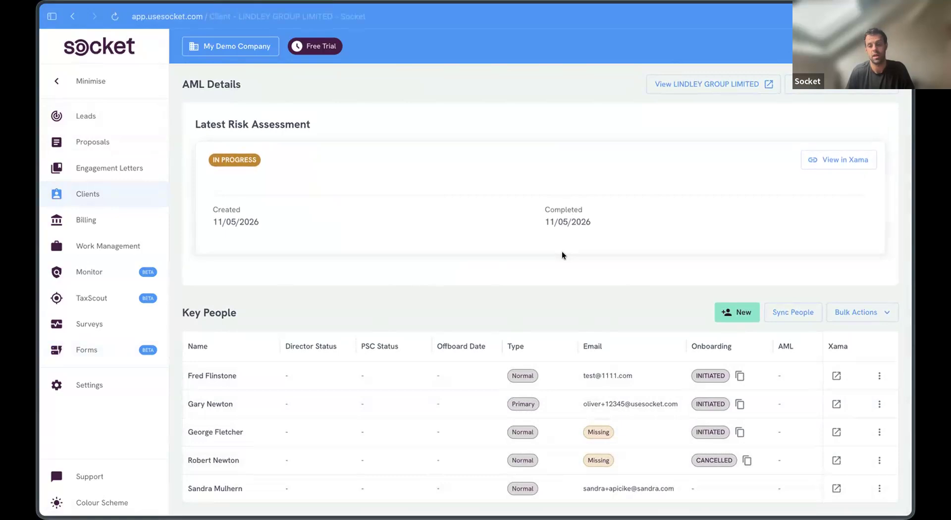
scroll(379, 199, "up", 2)
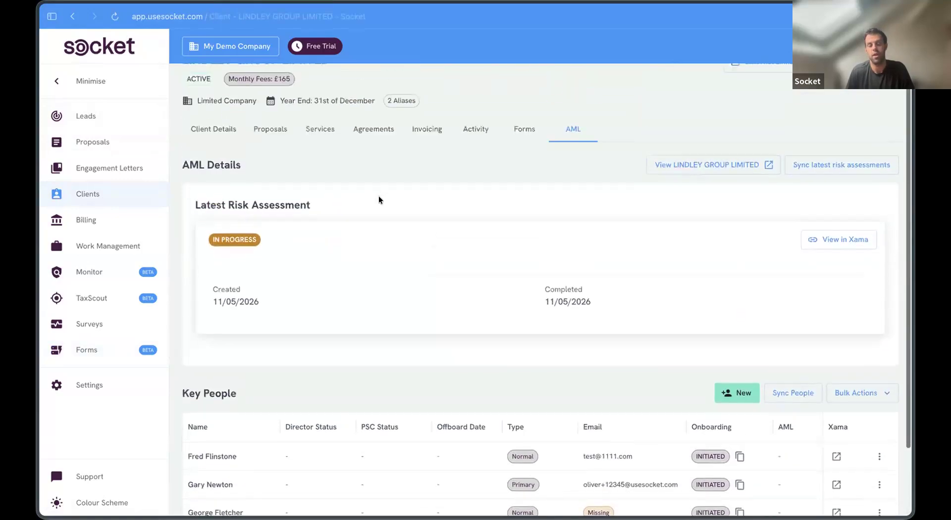
left_click(118, 351)
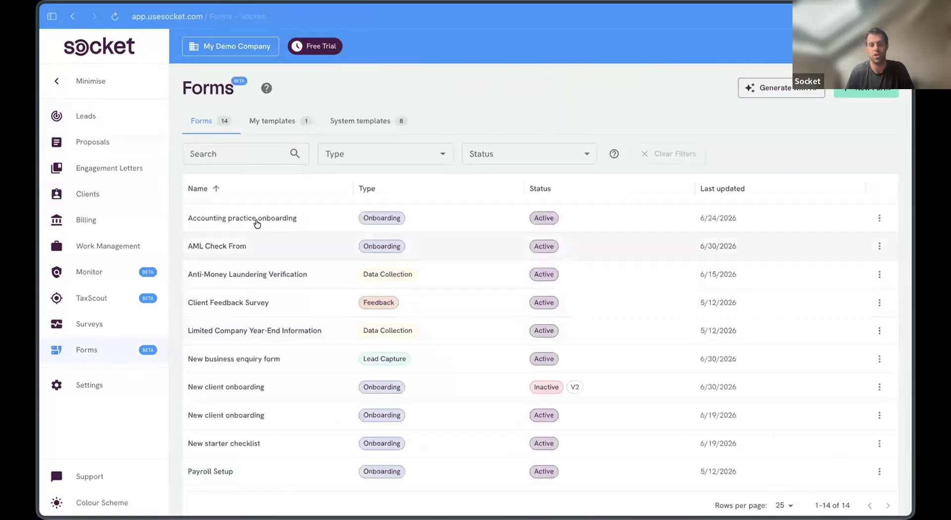
left_click(303, 215)
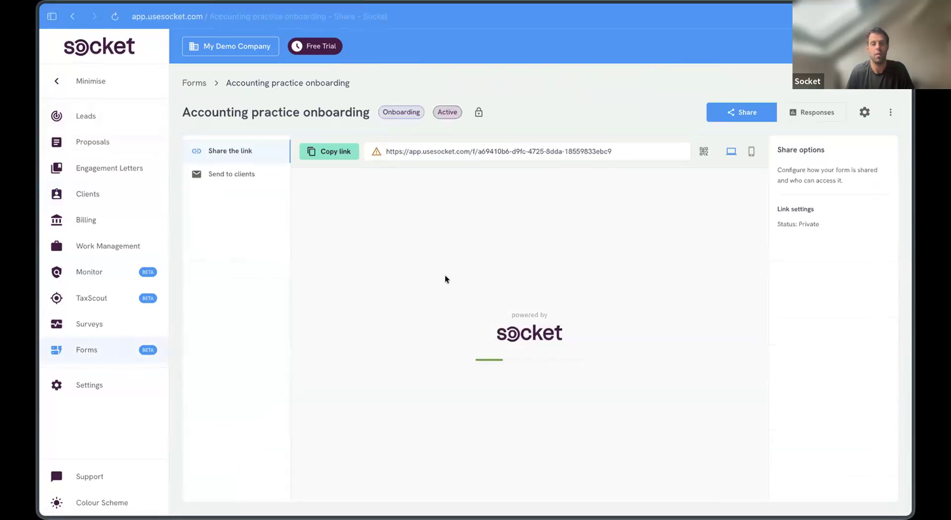
left_click(72, 16)
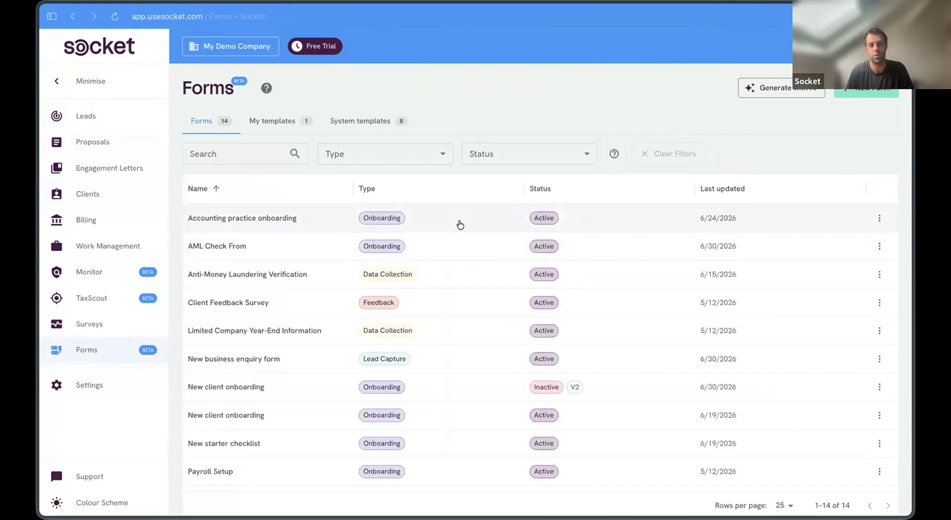
Step: Reopen LINDLEY GROUP LIMITED from Clients and view its Forms tab, with no forms sent
left_click(133, 192)
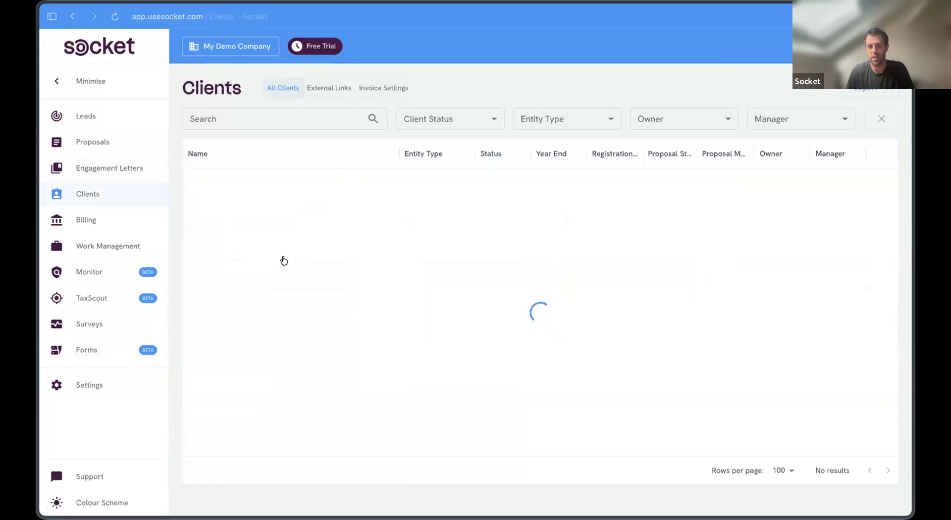
left_click(506, 207)
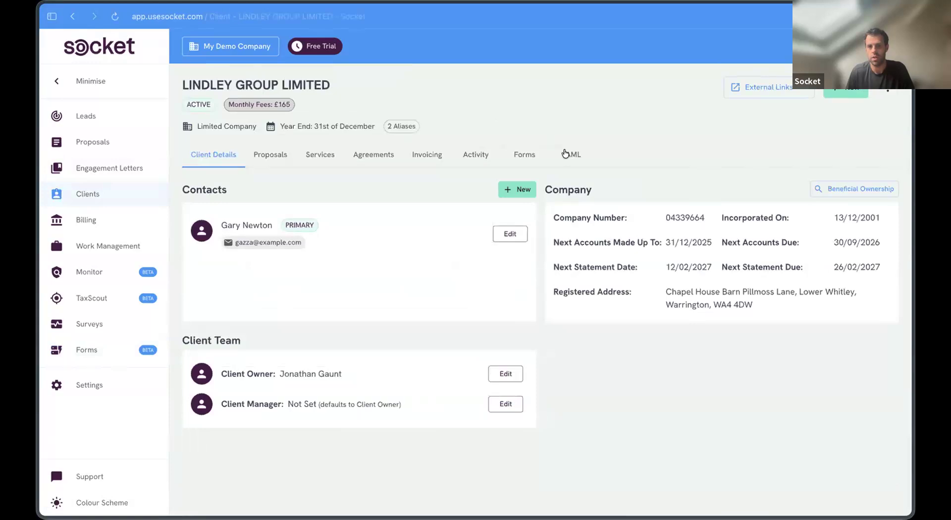
left_click(575, 154)
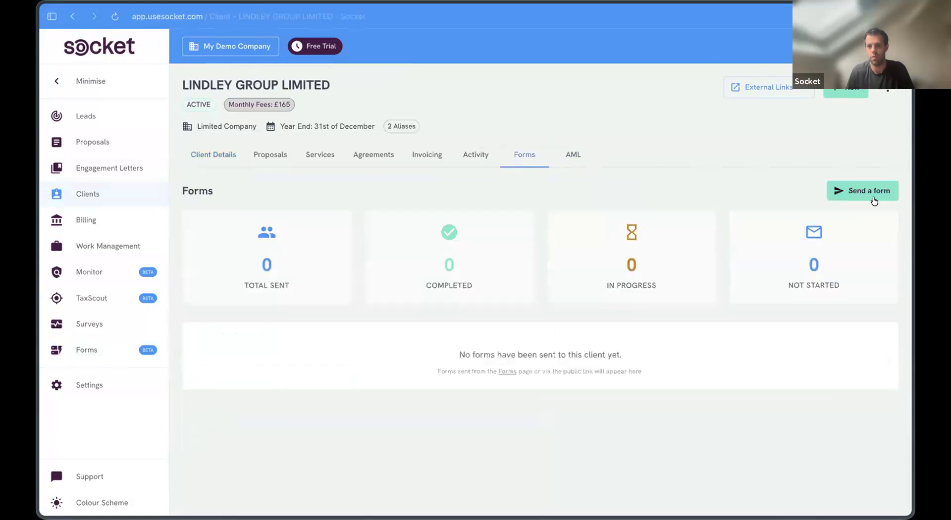
Step: Send the AML Check From form to LINDLEY GROUP LIMITED's primary contact as the Client Owner
left_click(875, 201)
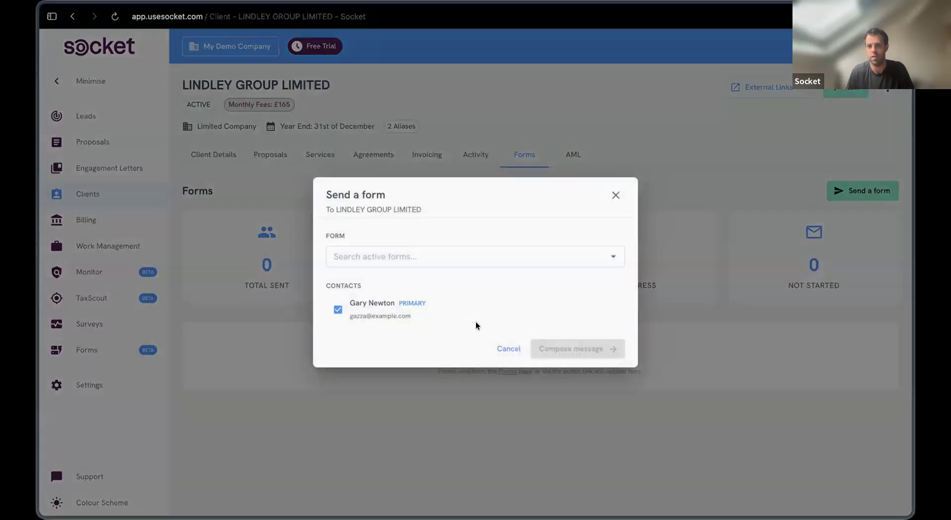
left_click(455, 260)
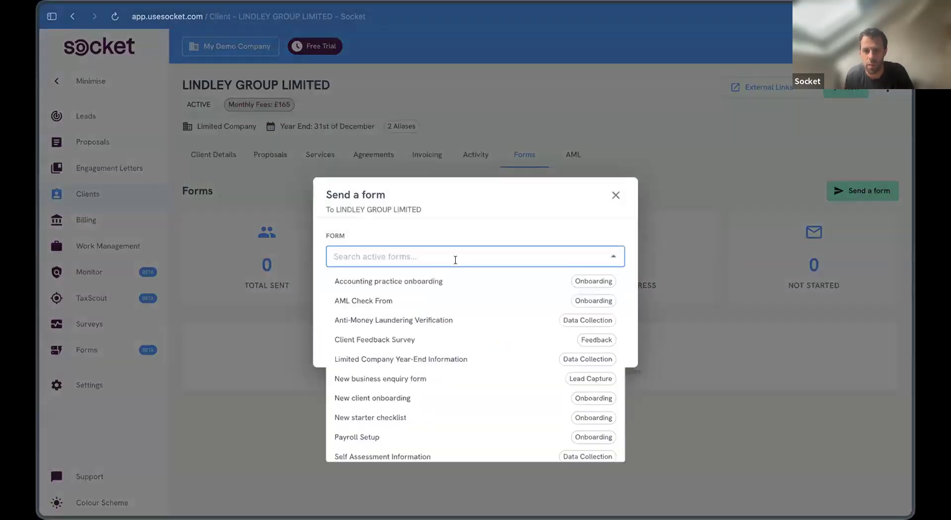
left_click(459, 301)
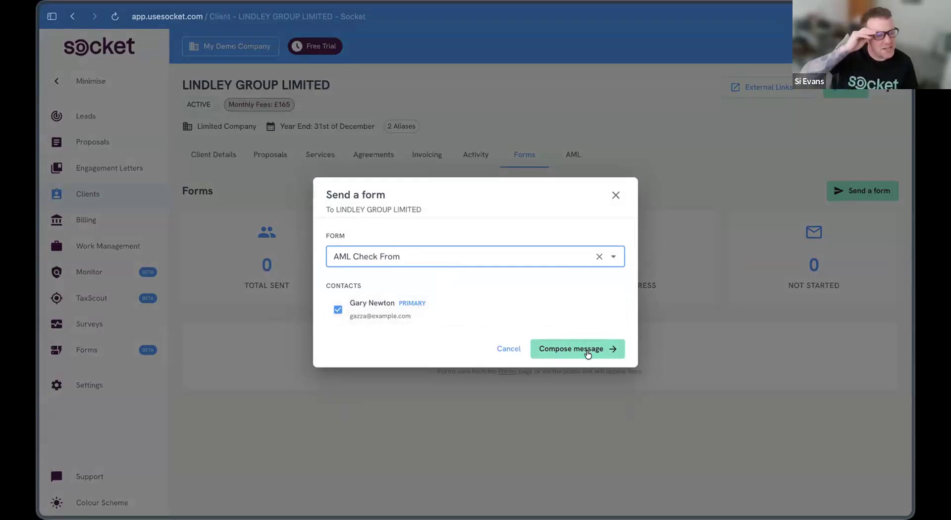
left_click(569, 348)
scroll(419, 355, "down", 2)
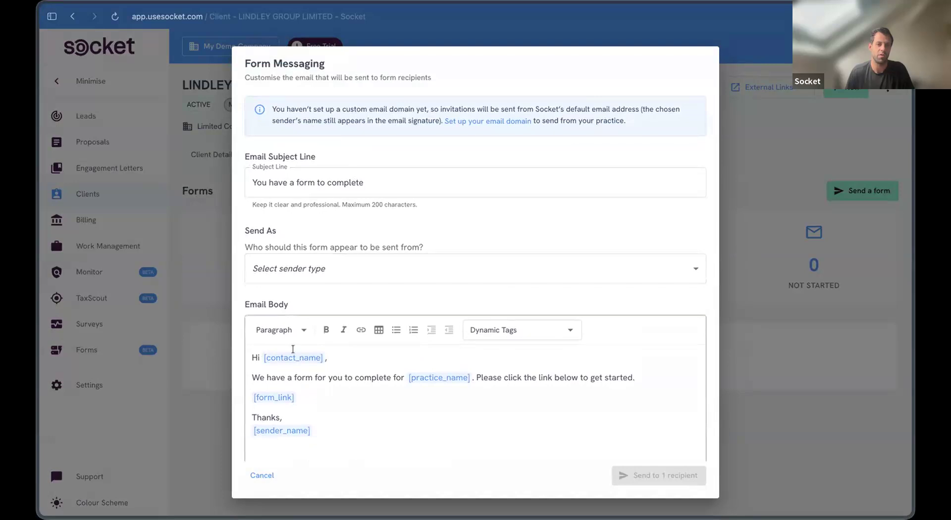
scroll(336, 243, "down", 1)
left_click(339, 229)
left_click(333, 277)
left_click(649, 480)
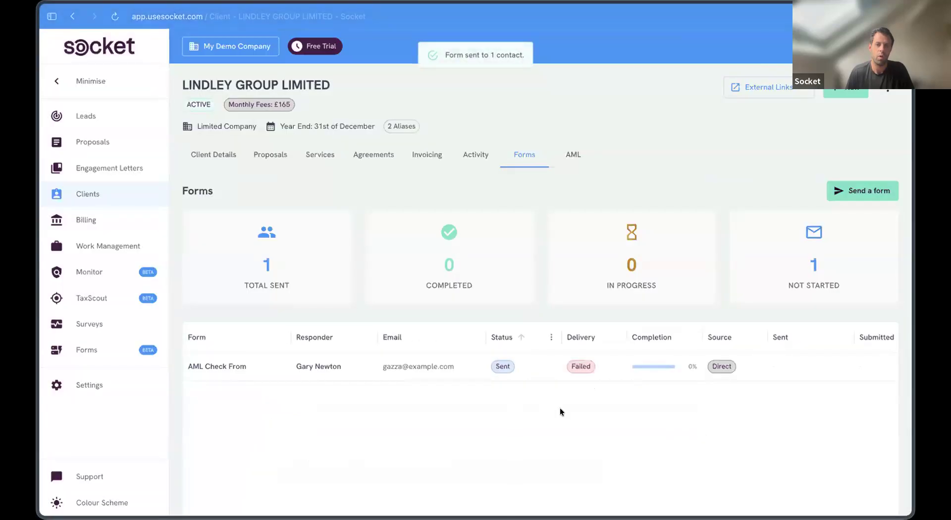
Step: Check the contact's AML Check From response, then switch to the Forms How-to Webinar slides
left_click(404, 367)
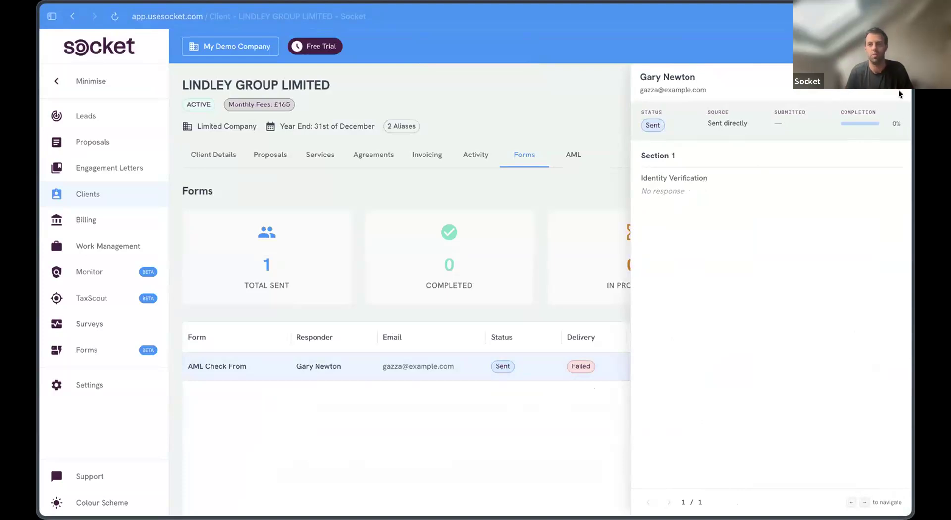
left_click(224, 295)
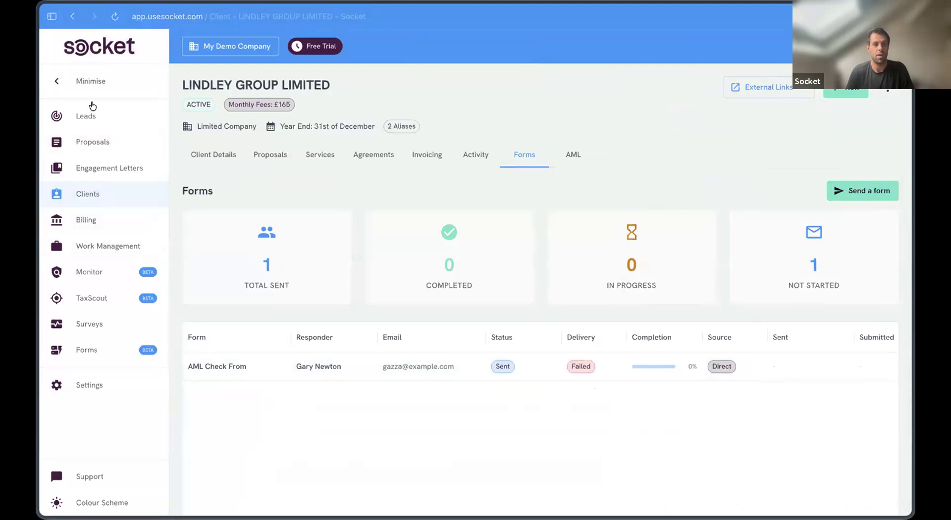
left_click(44, 17)
left_click(109, 125)
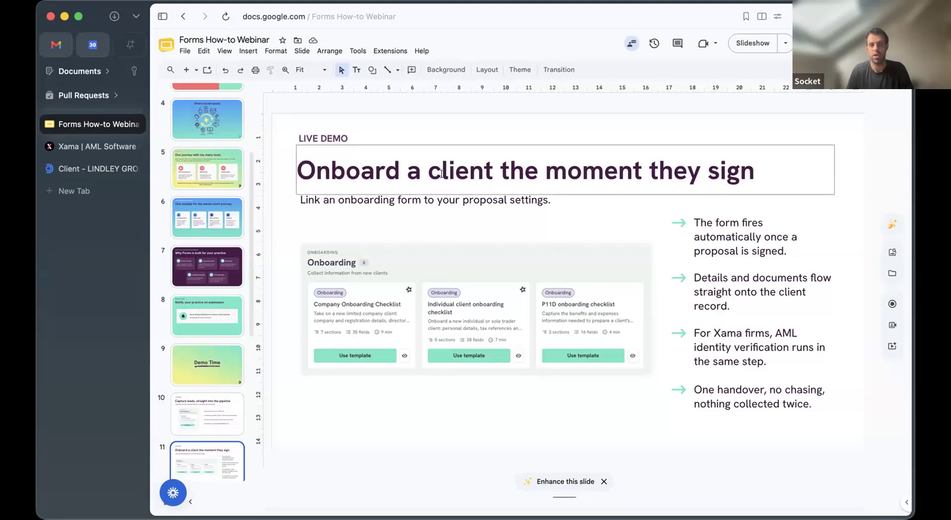
Step: Show slide 12, Renewals and ongoing data, then return to LINDLEY GROUP LIMITED in Socket
scroll(197, 430, "down", 2)
left_click(197, 429)
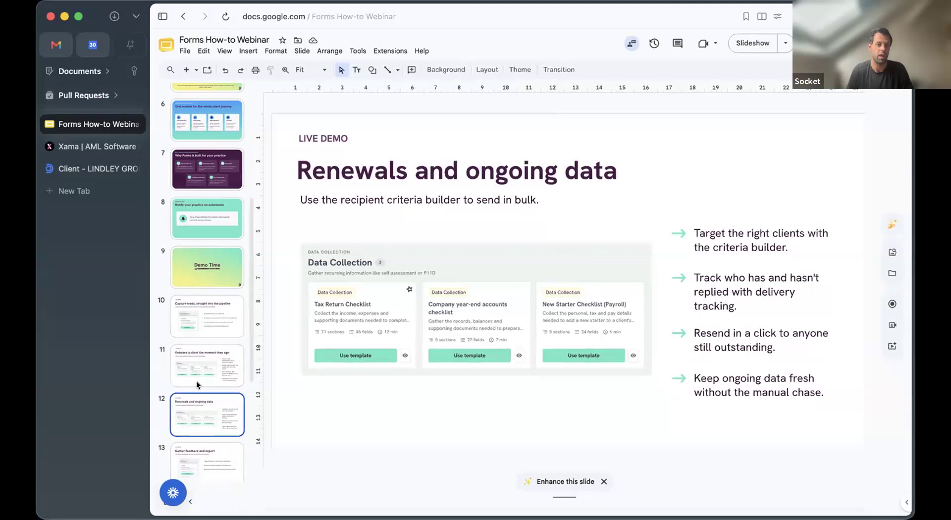
left_click(97, 168)
left_click(162, 16)
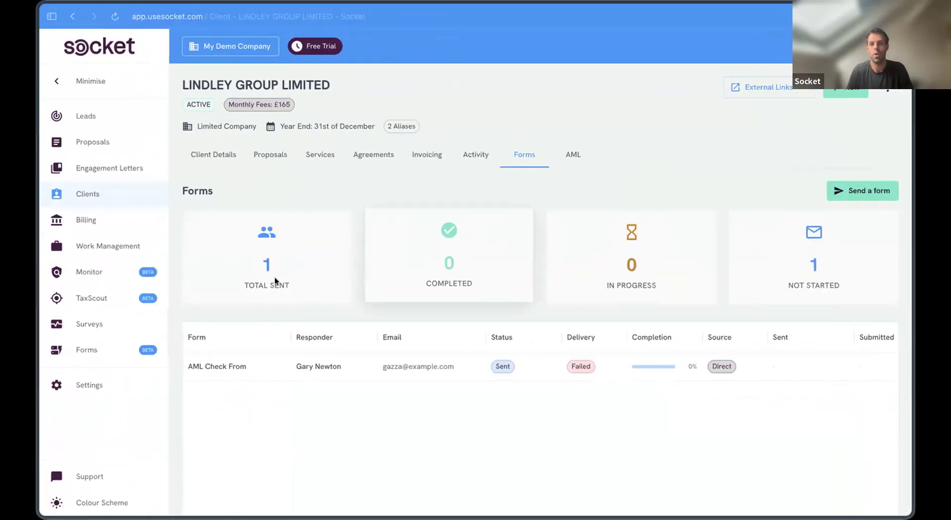
Step: Preview the Limited Company Year-End Information form's sections and try sending it to a single client
left_click(126, 356)
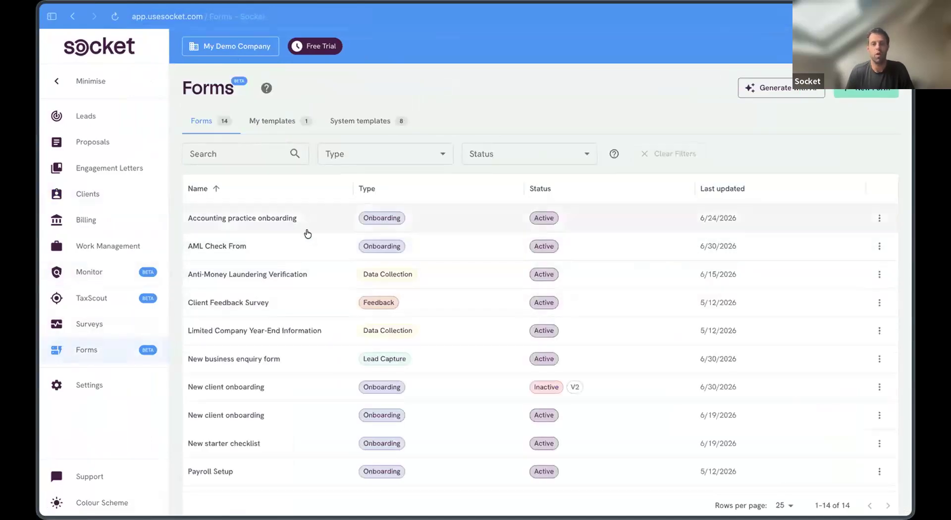
left_click(293, 331)
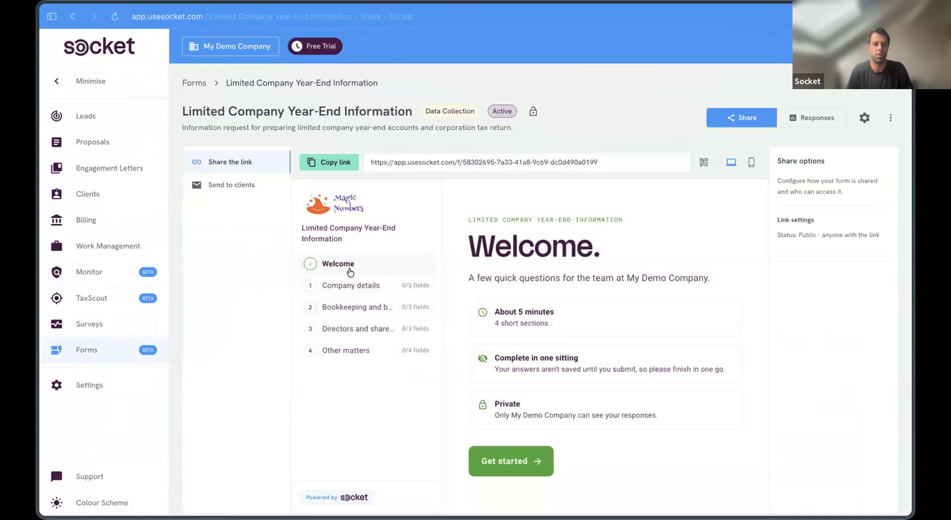
left_click(366, 288)
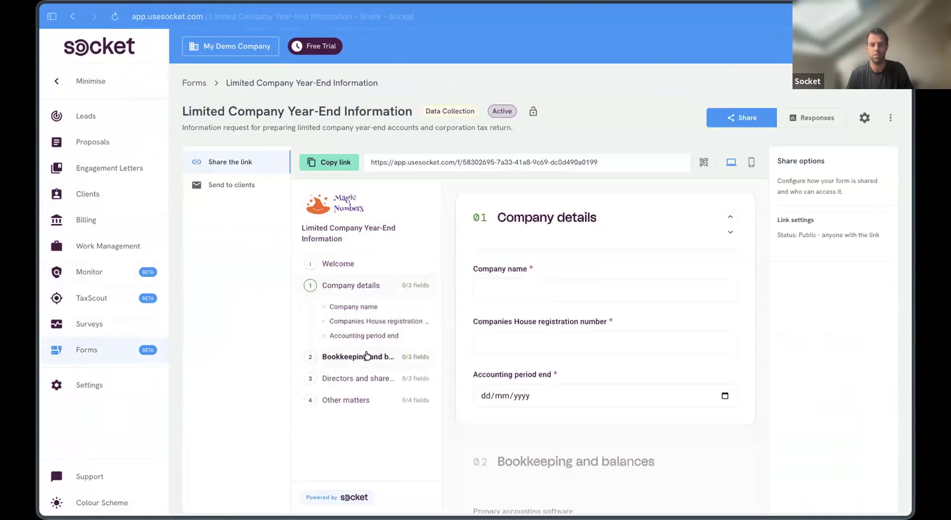
left_click(367, 357)
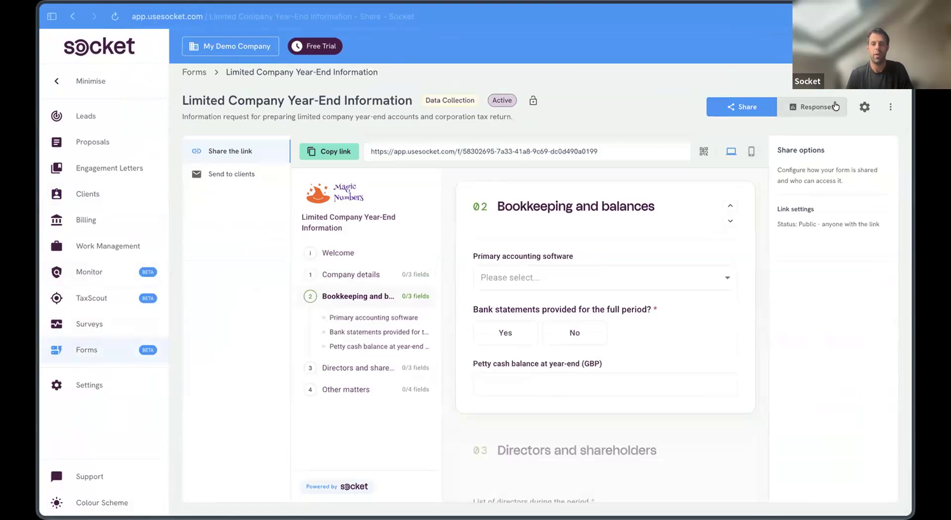
left_click(255, 173)
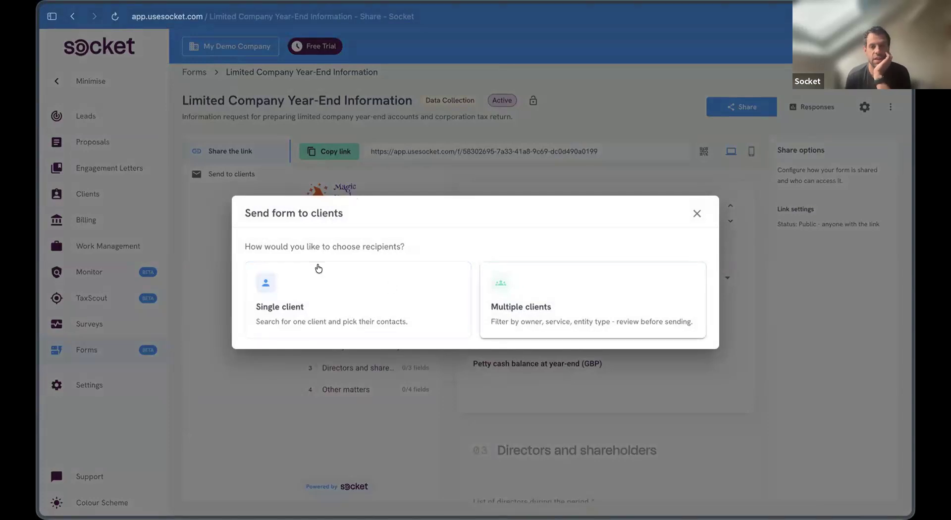
left_click(400, 315)
left_click(453, 257)
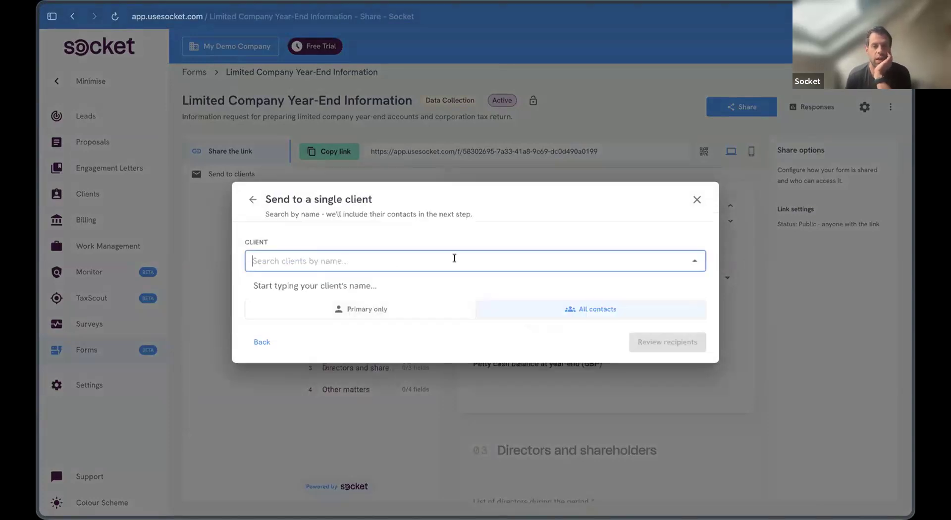
left_click(154, 158)
Step: On LINDLEY GROUP LIMITED's Forms tab, start sending Self Assessment Information, then cancel
left_click(110, 193)
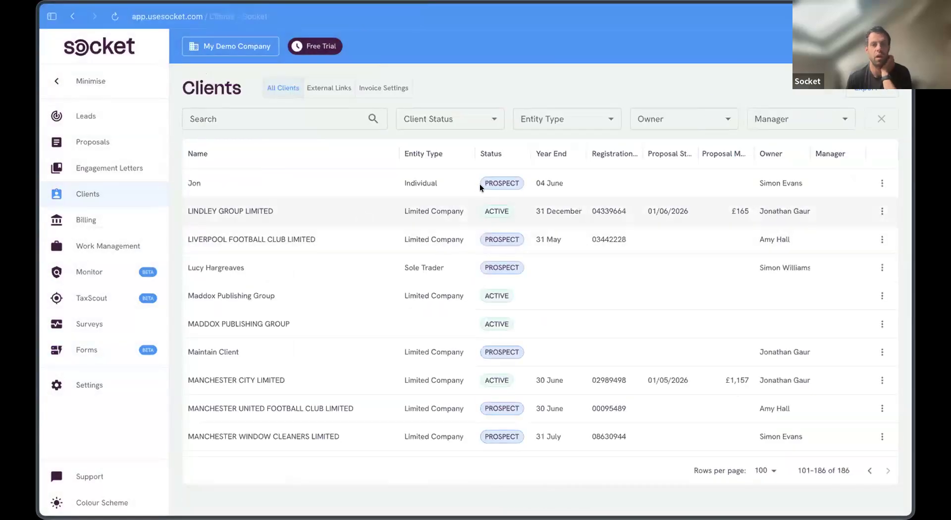
left_click(361, 212)
left_click(524, 154)
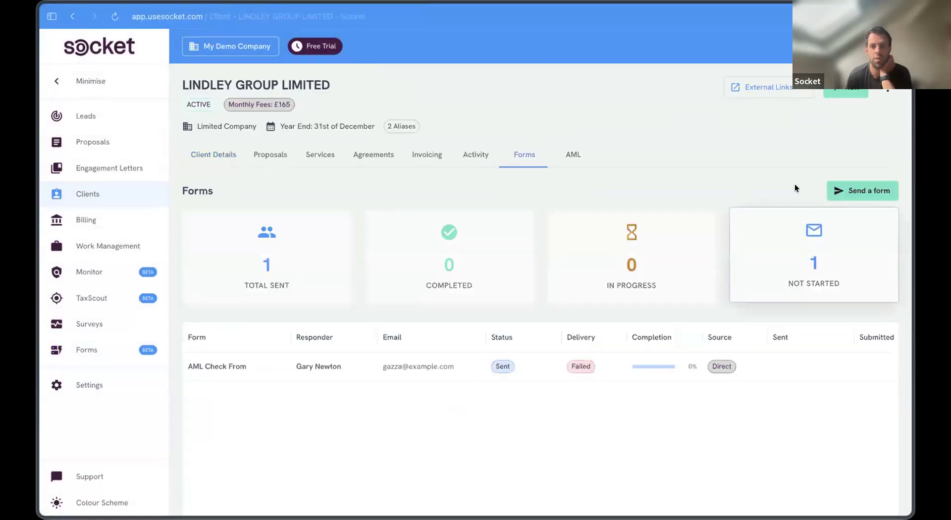
left_click(856, 192)
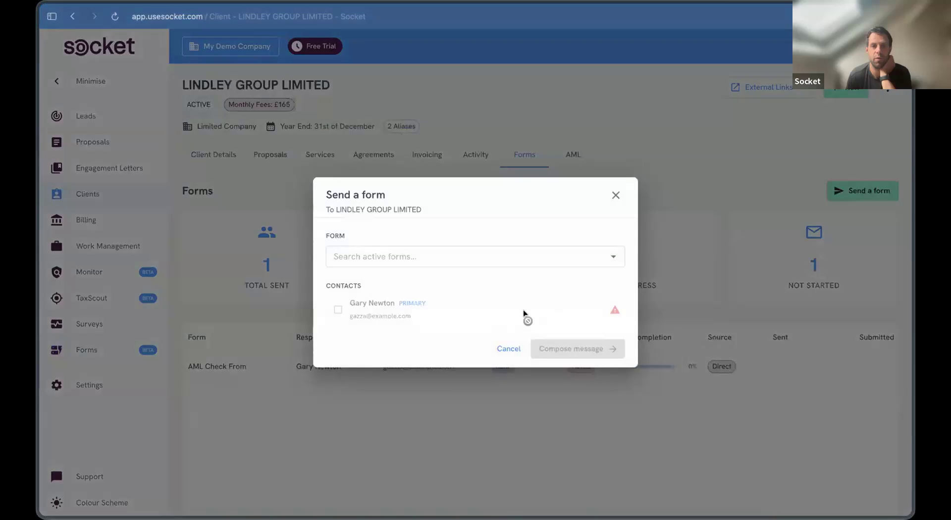
left_click(604, 257)
scroll(471, 373, "down", 2)
left_click(441, 408)
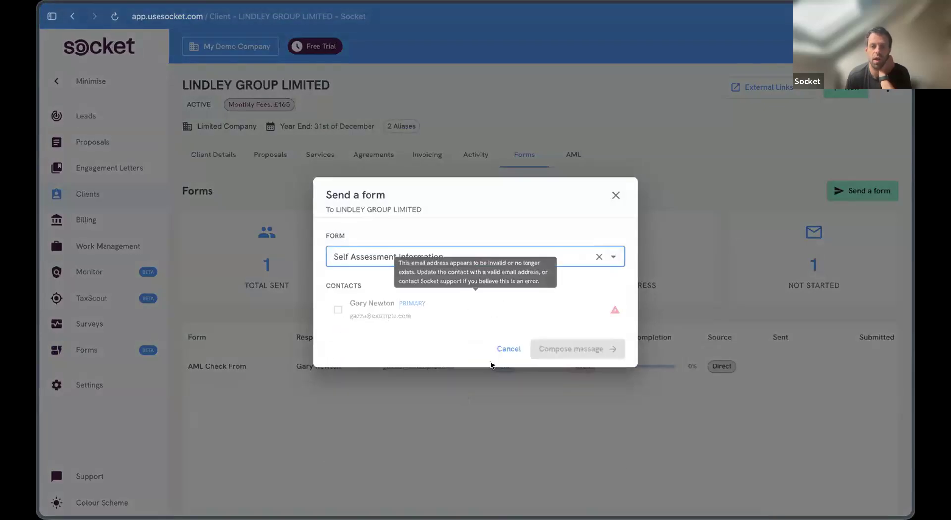
left_click(518, 349)
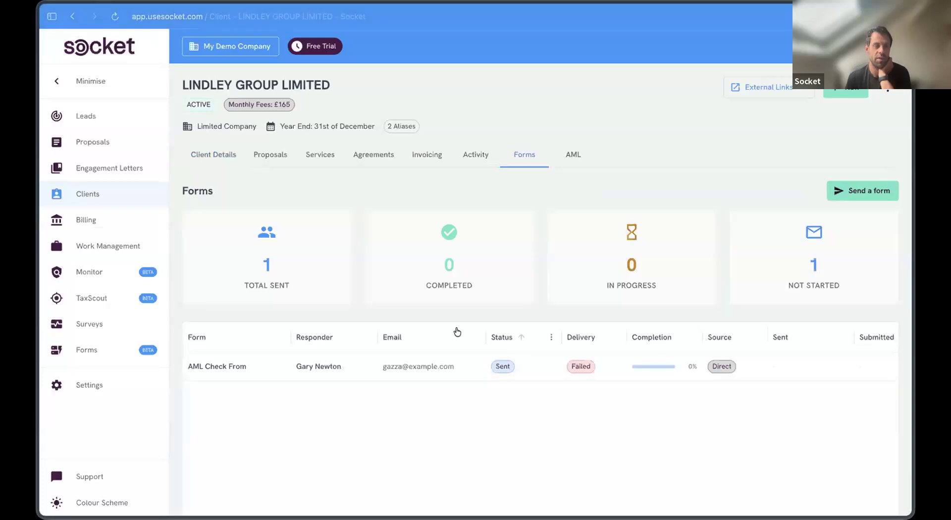
left_click(165, 347)
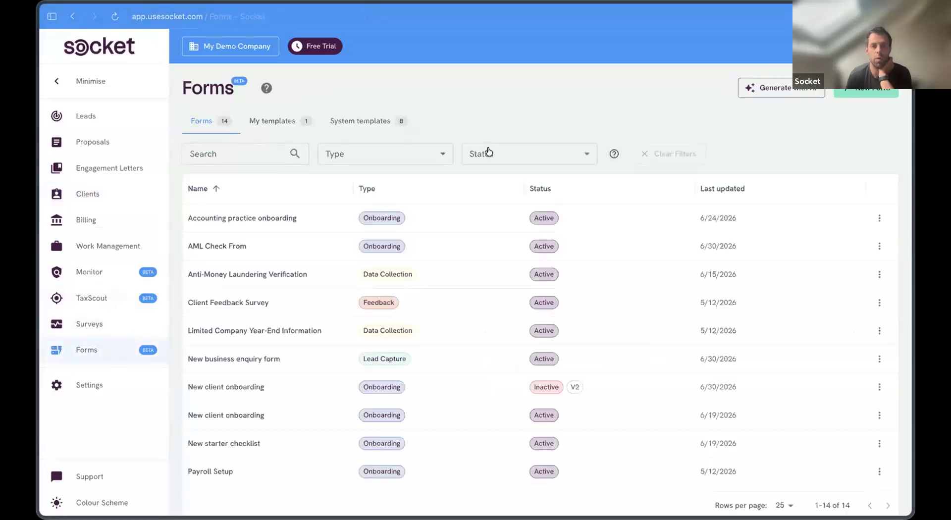
left_click(271, 243)
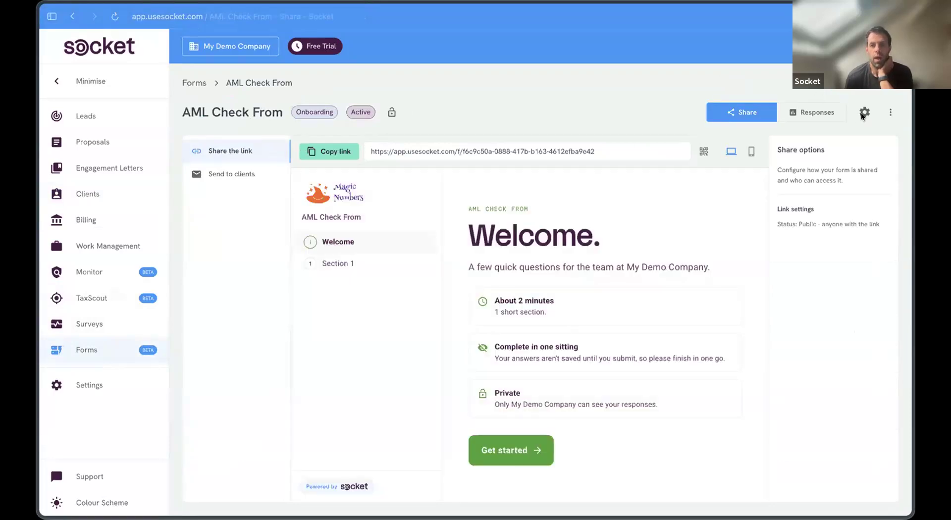
left_click(242, 169)
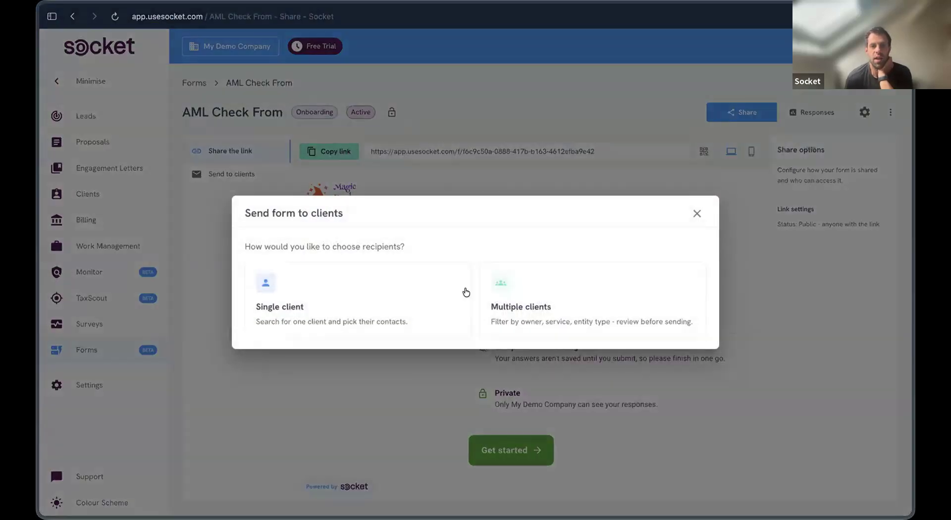
left_click(558, 299)
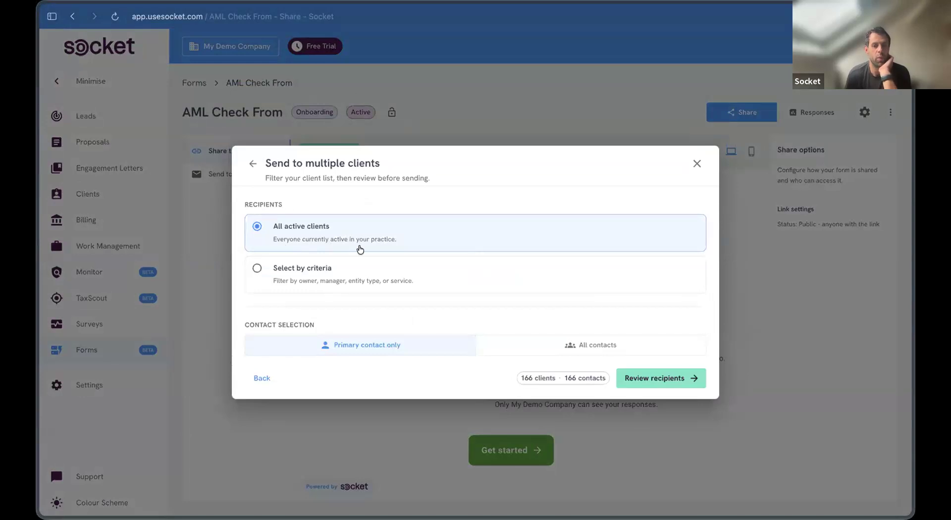
left_click(416, 281)
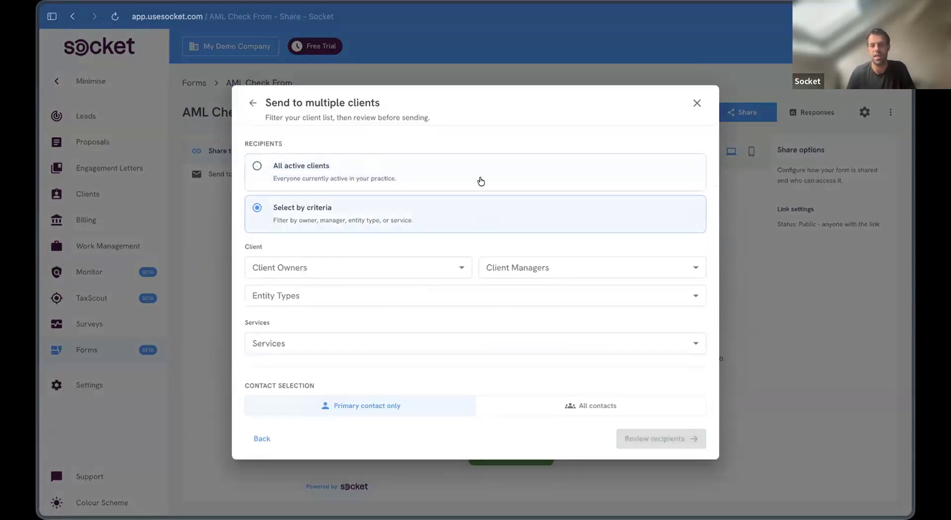
left_click(696, 103)
left_click(220, 99)
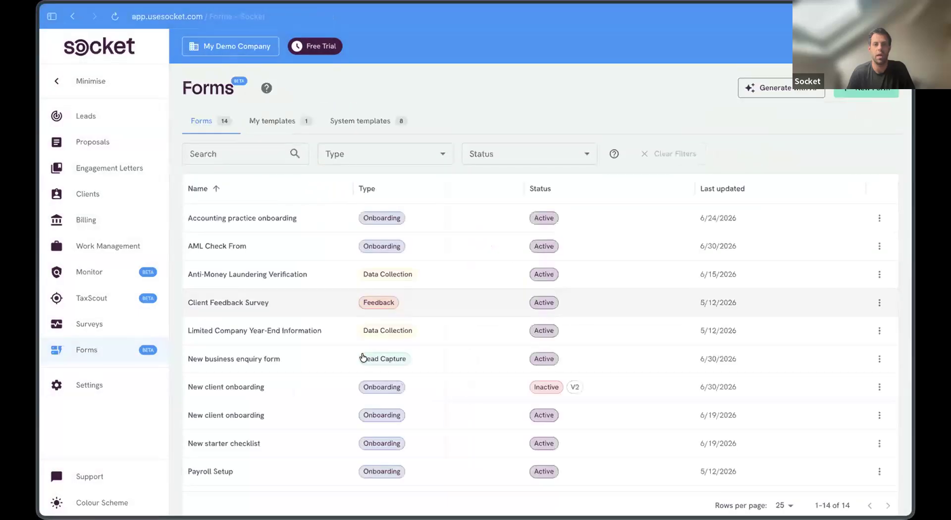
scroll(282, 387, "down", 2)
scroll(278, 421, "down", 2)
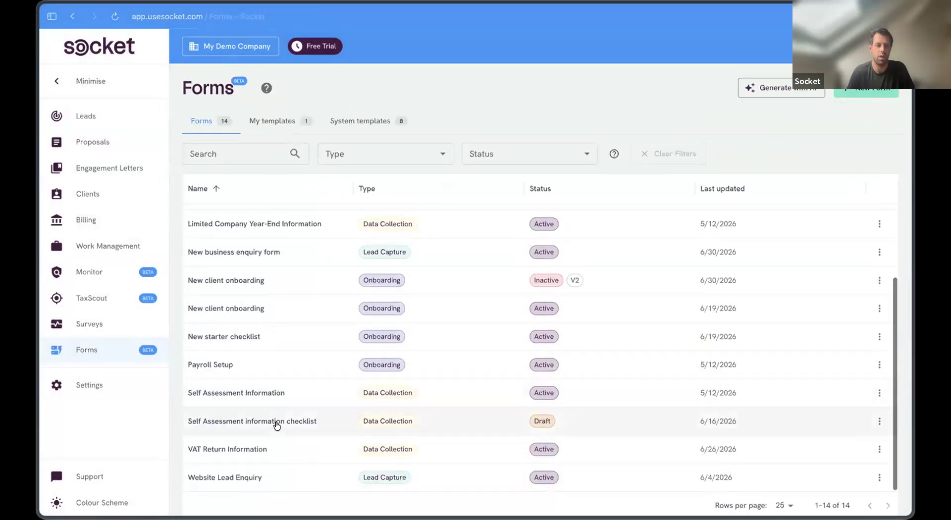
scroll(264, 335, "up", 3)
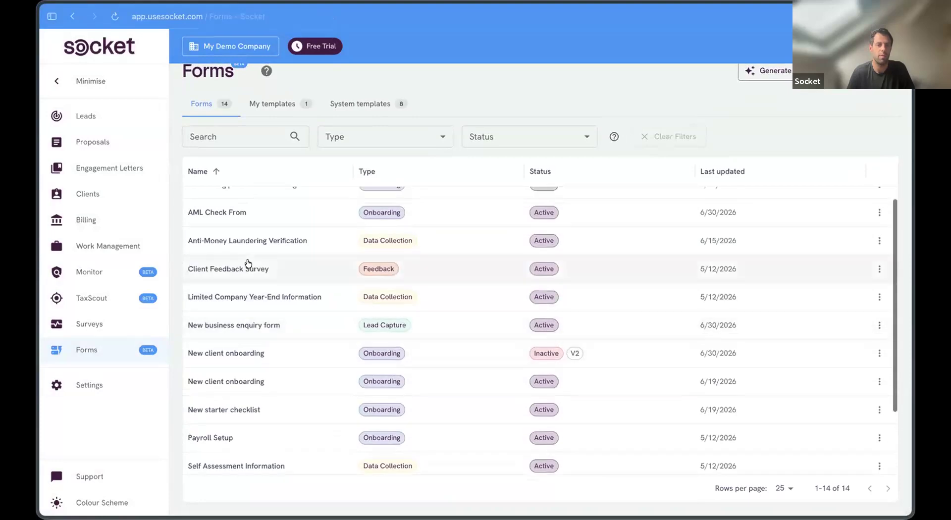
left_click(251, 265)
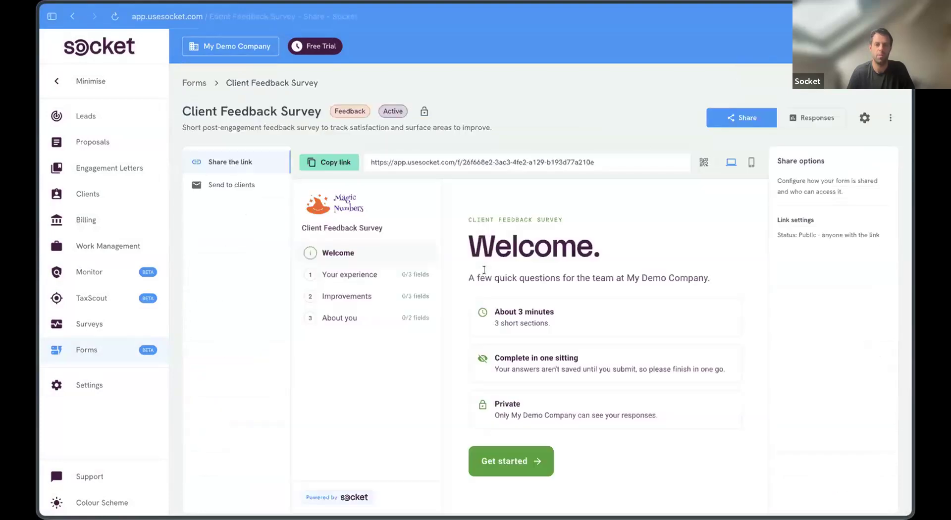
Step: Preview the Client Feedback Survey's Your experience, Improvements and About you sections
scroll(523, 459, "down", 1)
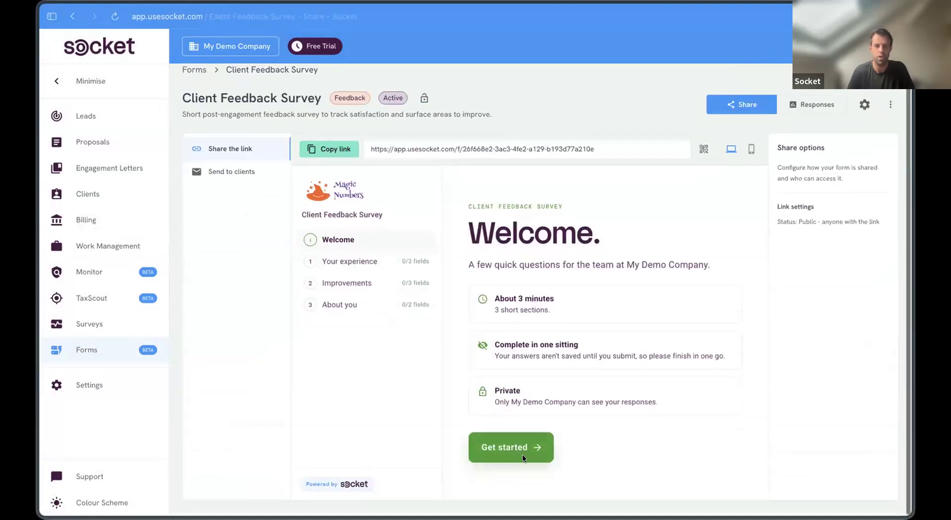
left_click(389, 273)
scroll(479, 302, "down", 5)
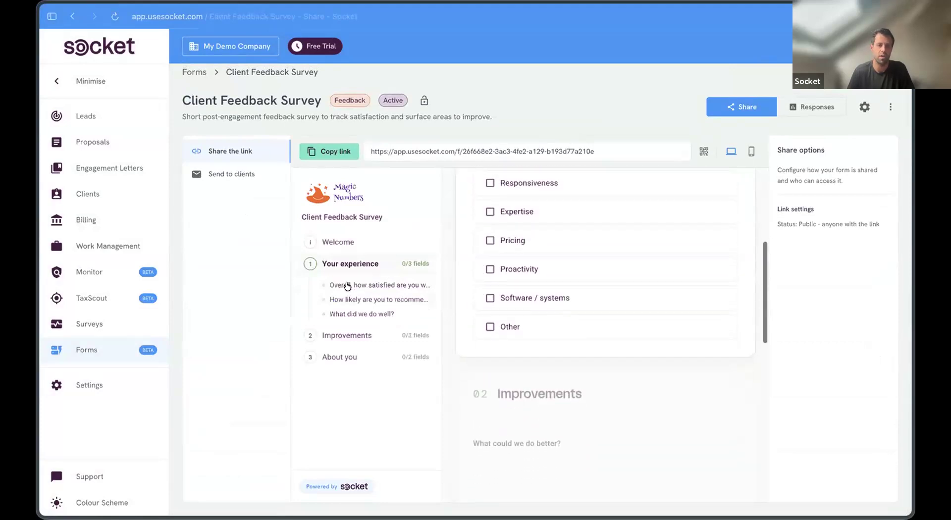
left_click(365, 334)
left_click(360, 363)
Step: Start a multi-client send selected by criteria, limited to the Limited Company entity type
left_click(241, 173)
left_click(558, 316)
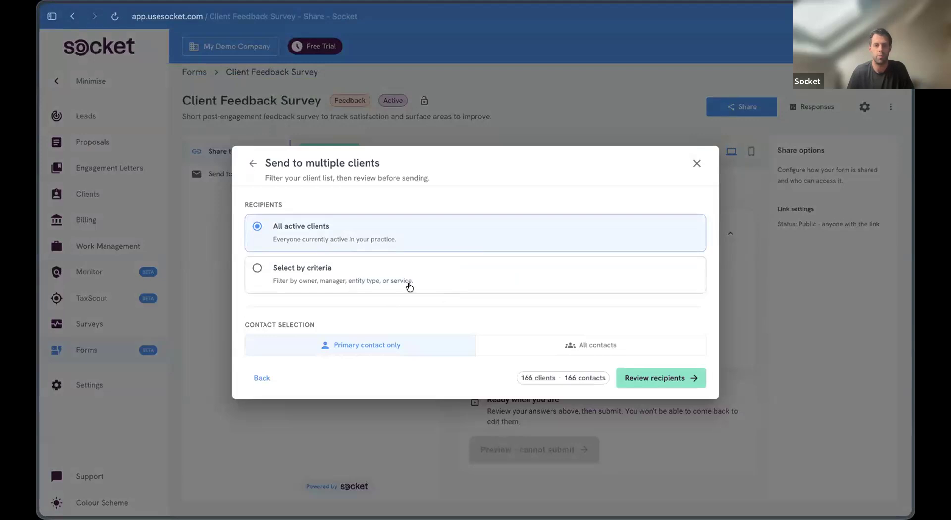
left_click(404, 281)
left_click(389, 289)
left_click(356, 353)
left_click(443, 222)
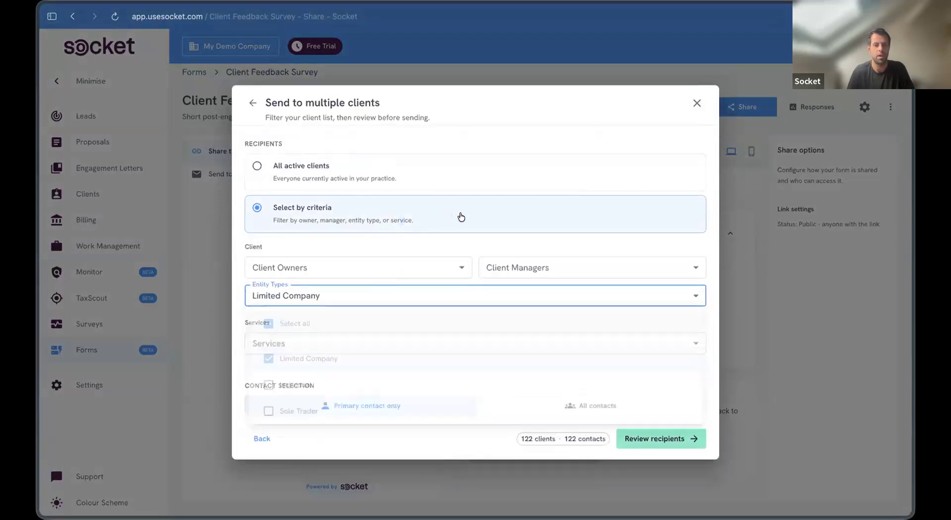
Step: Filter recipients to clients with Payroll, Personal Tax Return Submission or annual accounts services
left_click(580, 347)
scroll(389, 426, "down", 2)
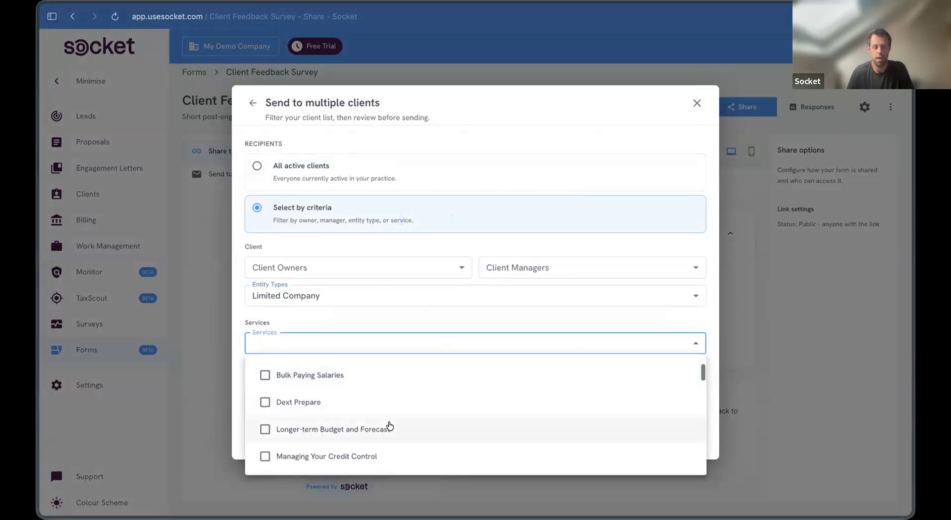
scroll(389, 427, "down", 4)
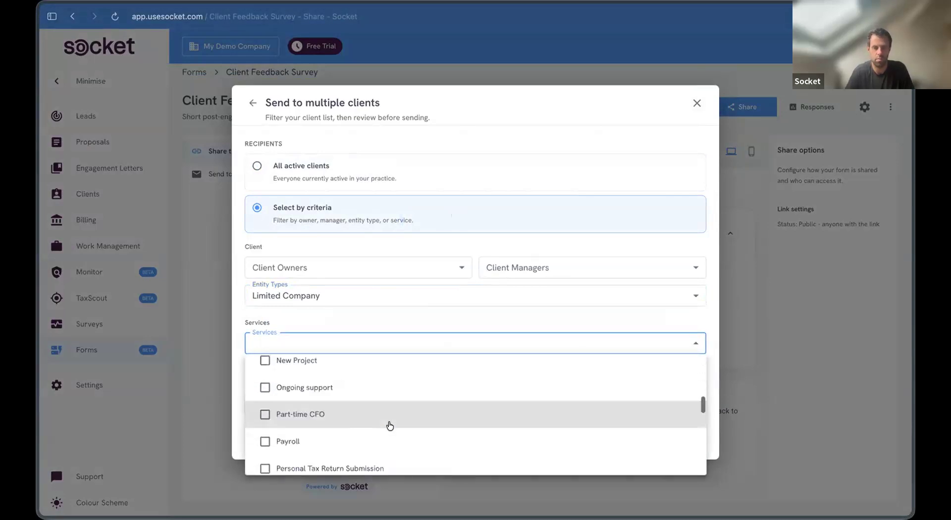
left_click(322, 437)
scroll(312, 399, "down", 2)
left_click(312, 402)
left_click(317, 424)
left_click(386, 309)
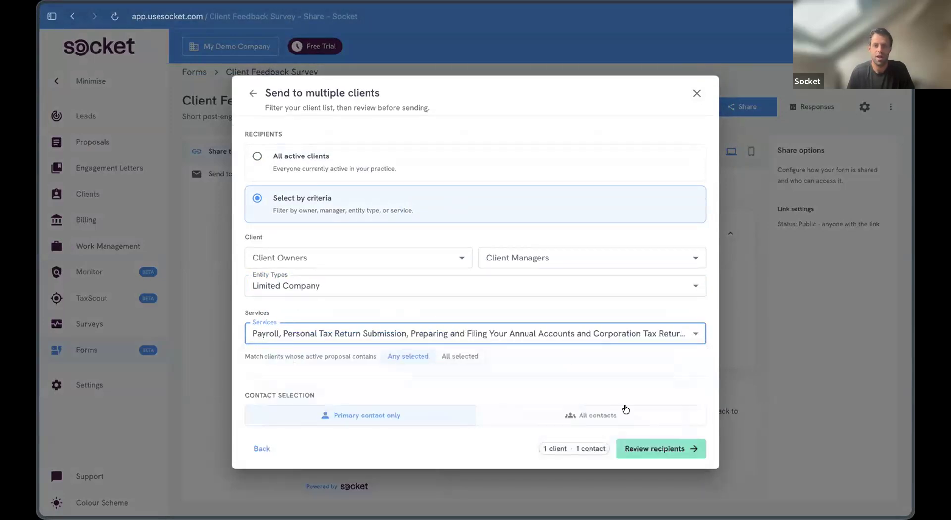
Step: Send to all contacts of each client and review the matching recipients
left_click(510, 418)
left_click(531, 416)
left_click(540, 418)
left_click(649, 440)
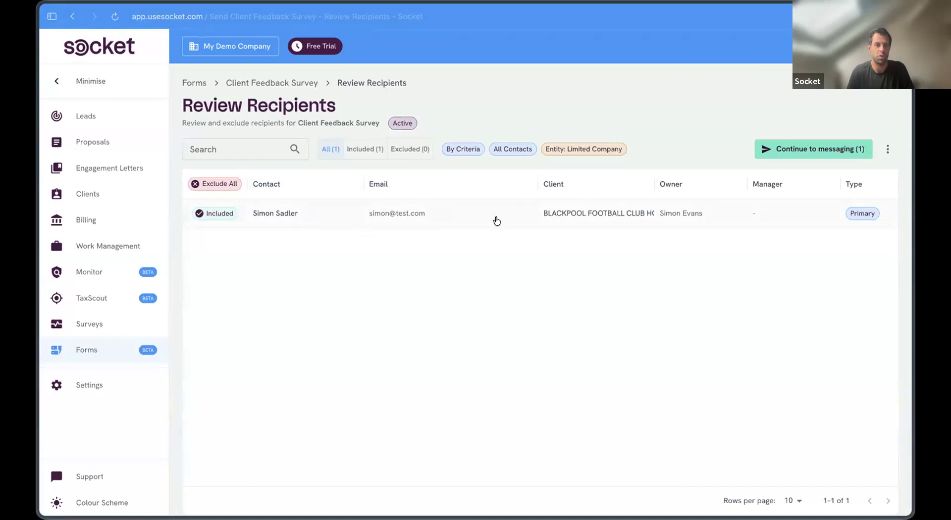
Step: Keep the one included contact on the review page and continue to the invitation email
left_click(219, 214)
left_click(220, 213)
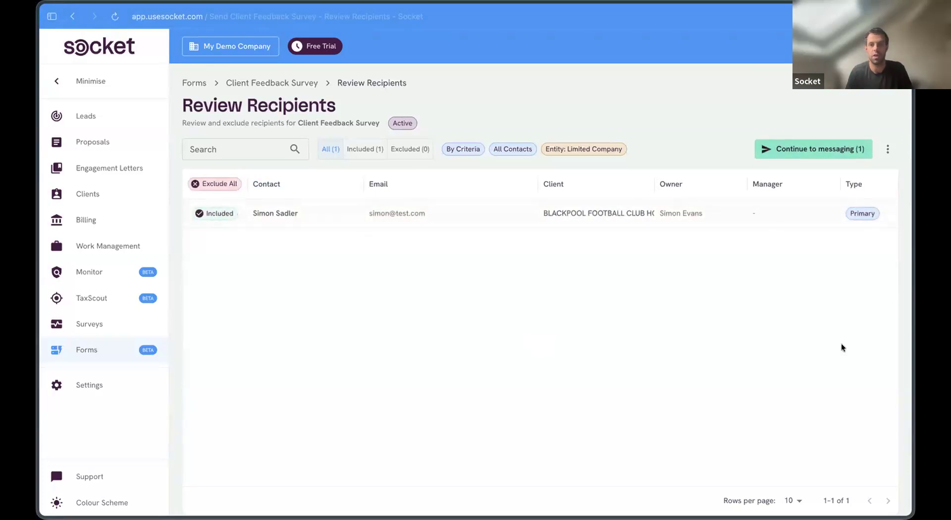
left_click(883, 149)
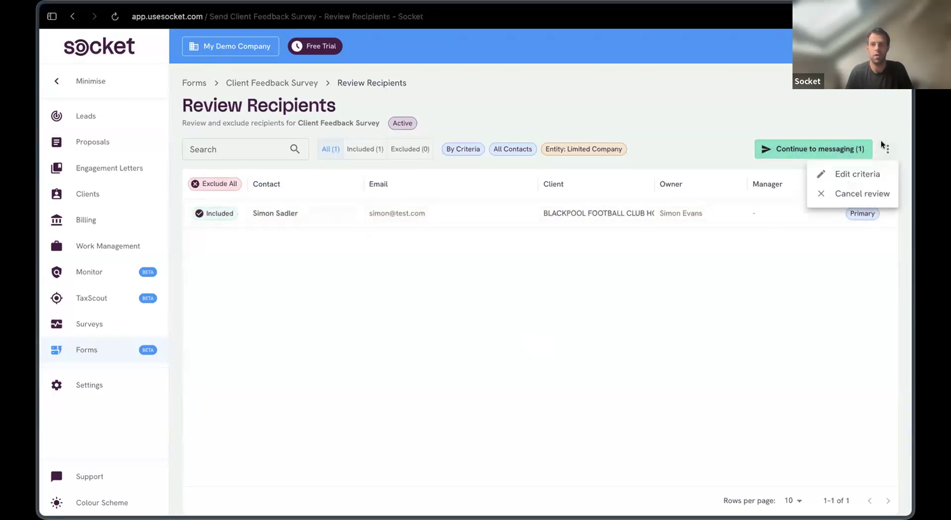
left_click(817, 146)
left_click(817, 148)
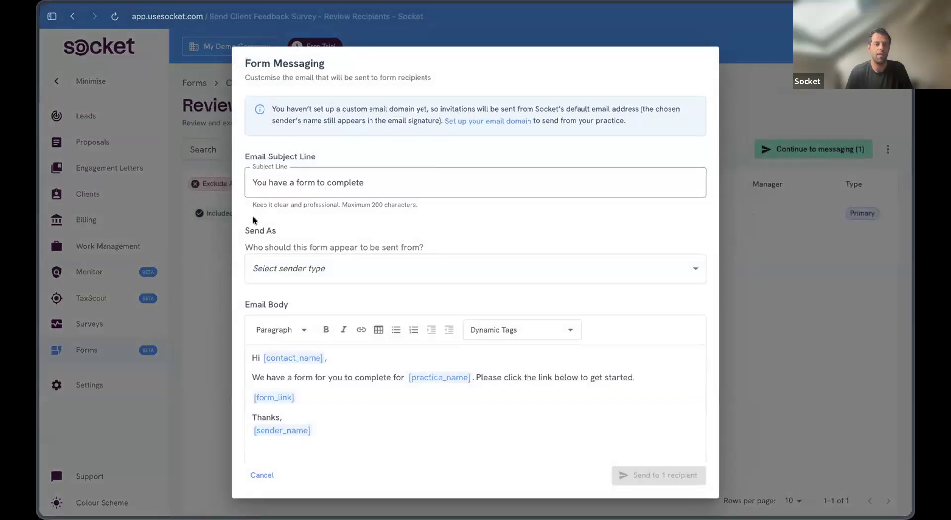
Step: Set Send As to Client Manager and send the survey to its single recipient
scroll(399, 267, "down", 1)
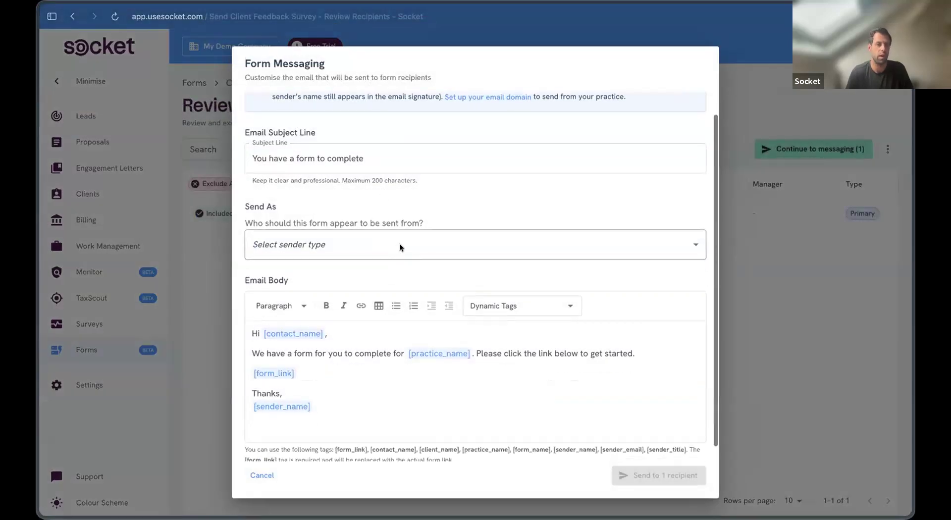
left_click(401, 247)
left_click(409, 333)
scroll(569, 412, "down", 2)
left_click(661, 469)
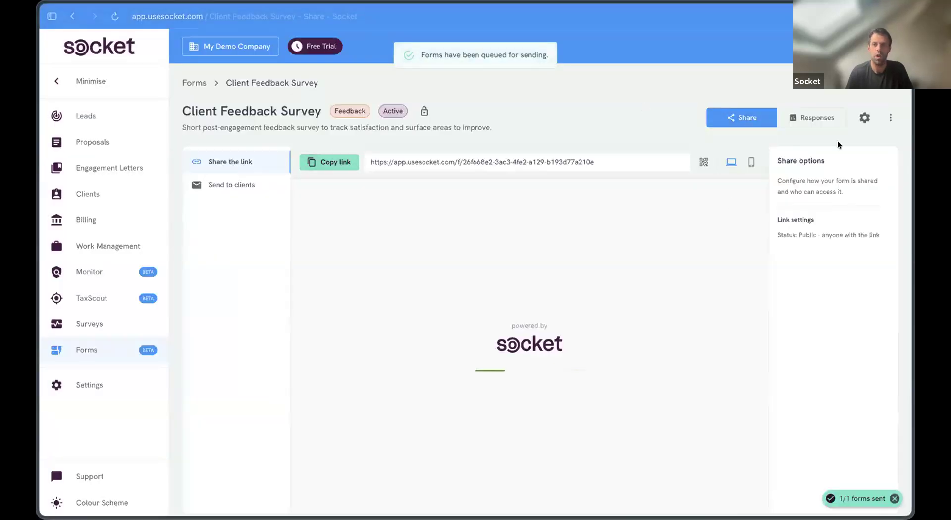
Step: Open the survey's Responses, inspect the failed-delivery recipient's details, then view the answers table
left_click(820, 118)
scroll(332, 251, "down", 3)
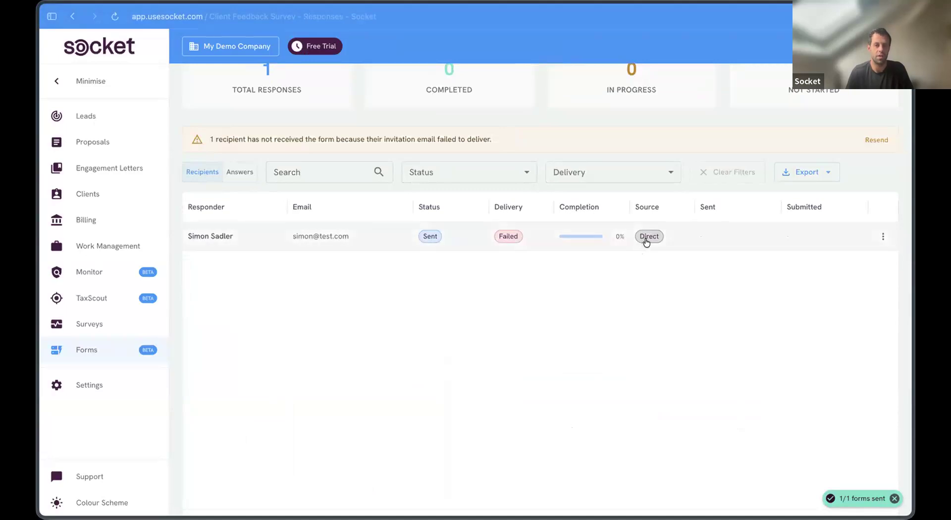
scroll(248, 278, "up", 2)
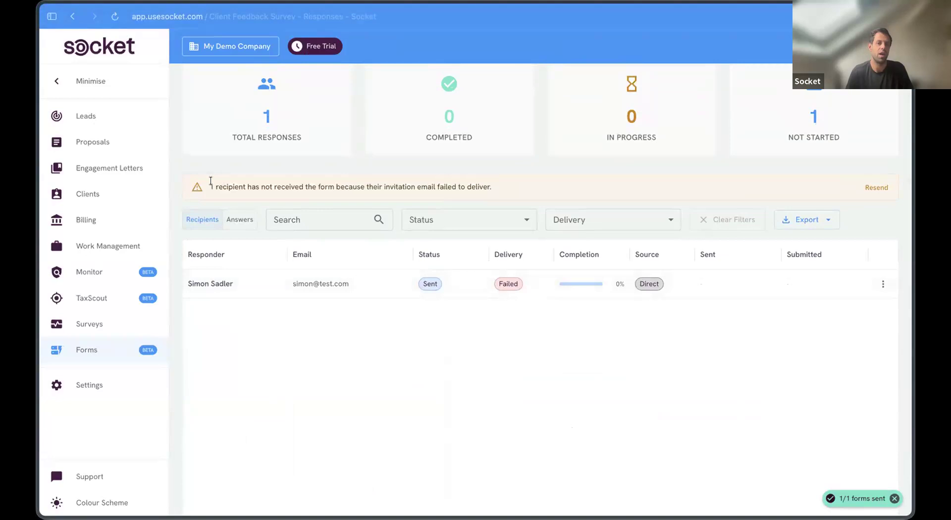
left_click_drag(213, 181, 511, 184)
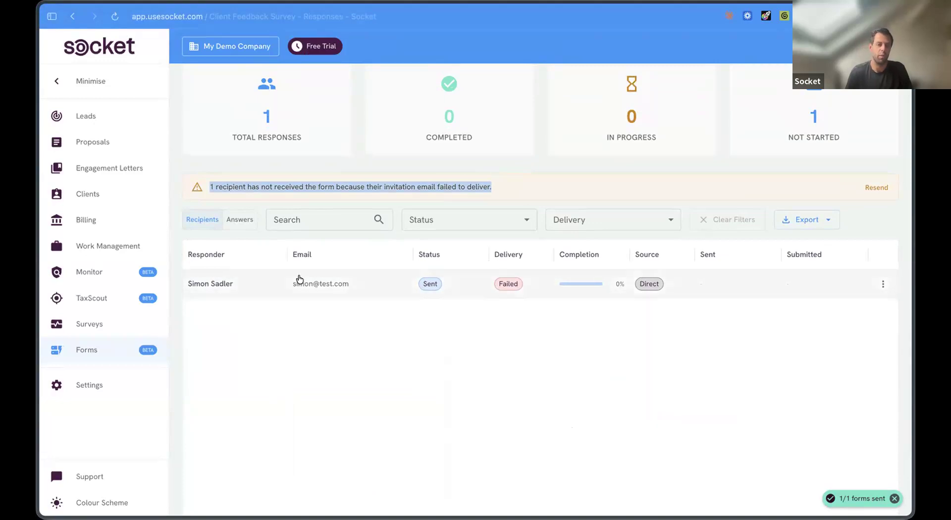
scroll(296, 322, "up", 3)
left_click(293, 367)
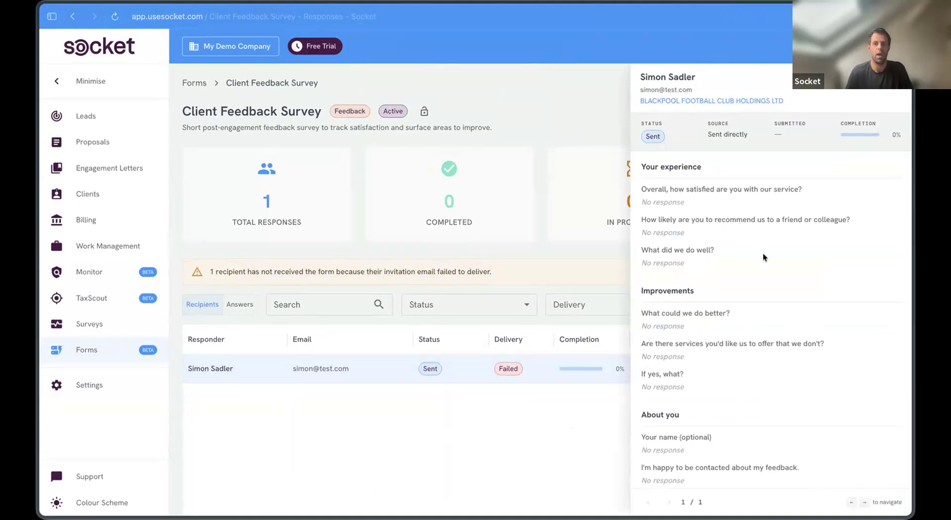
scroll(763, 253, "down", 1)
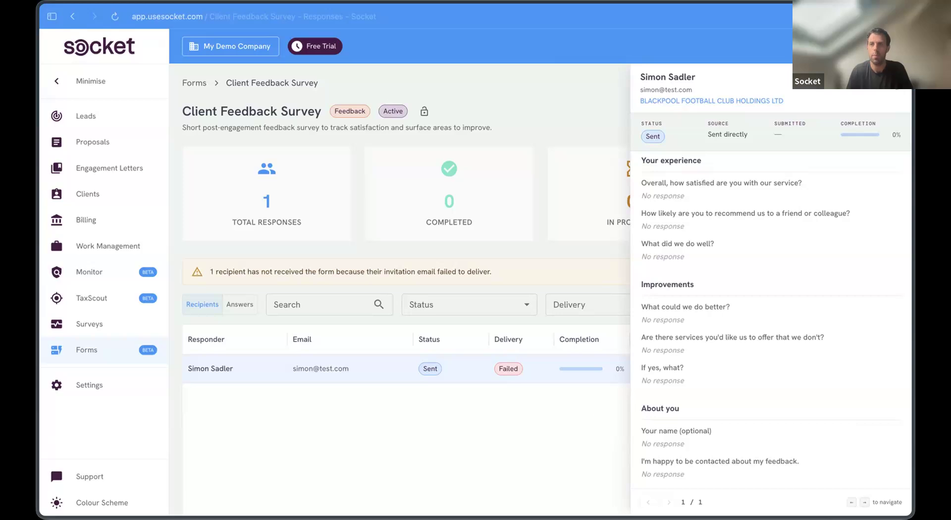
key("Escape")
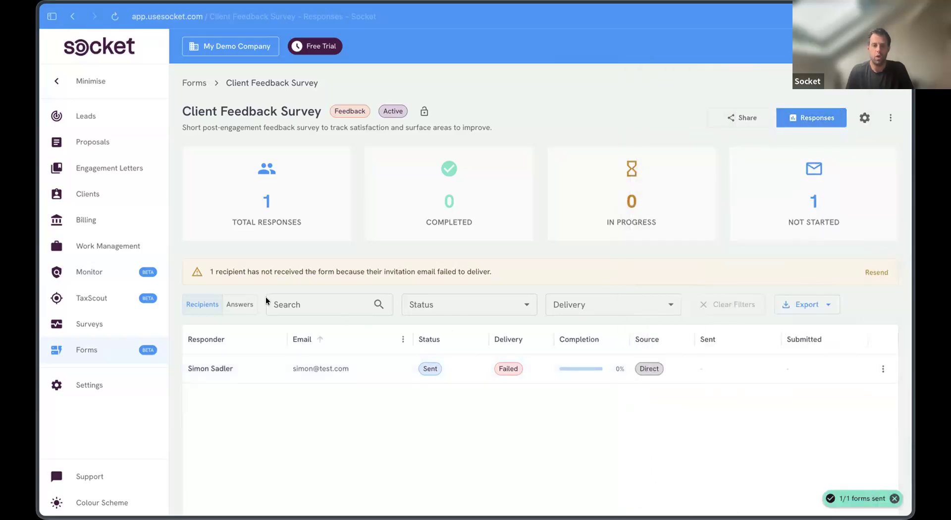
left_click(247, 298)
scroll(380, 420, "down", 3)
left_click(195, 242)
scroll(279, 278, "down", 2)
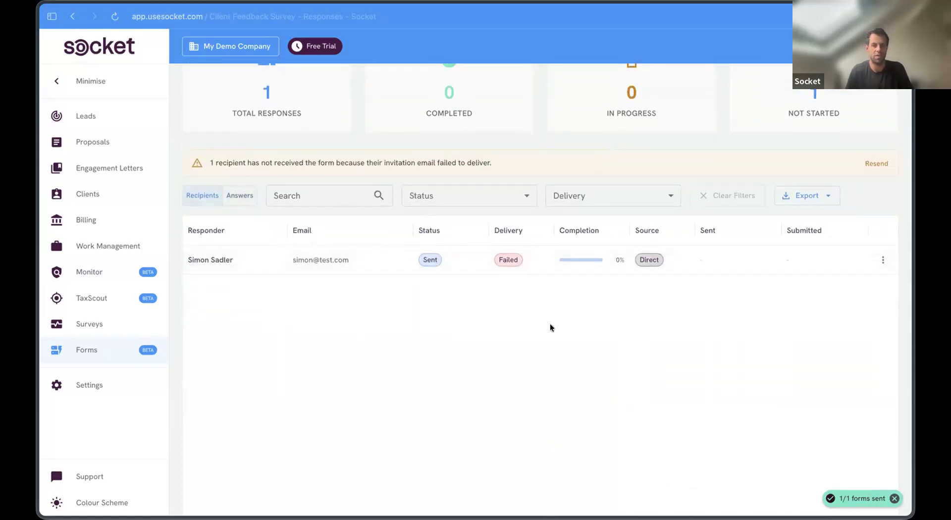
left_click(239, 197)
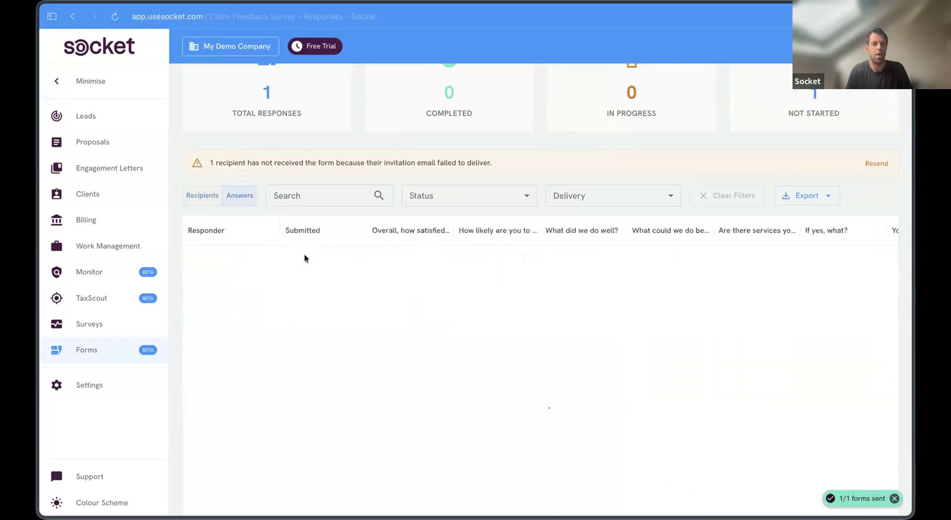
scroll(433, 358, "right", 5)
scroll(430, 337, "left", 5)
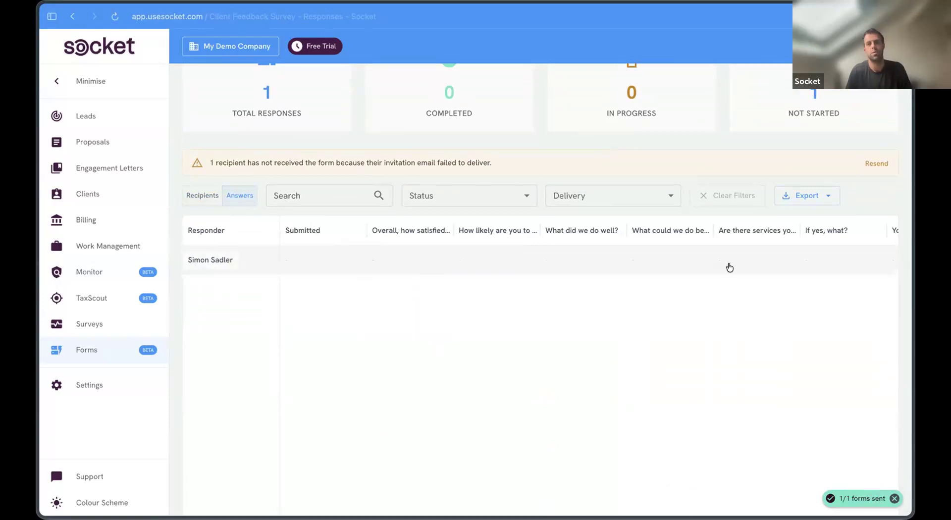
left_click(829, 197)
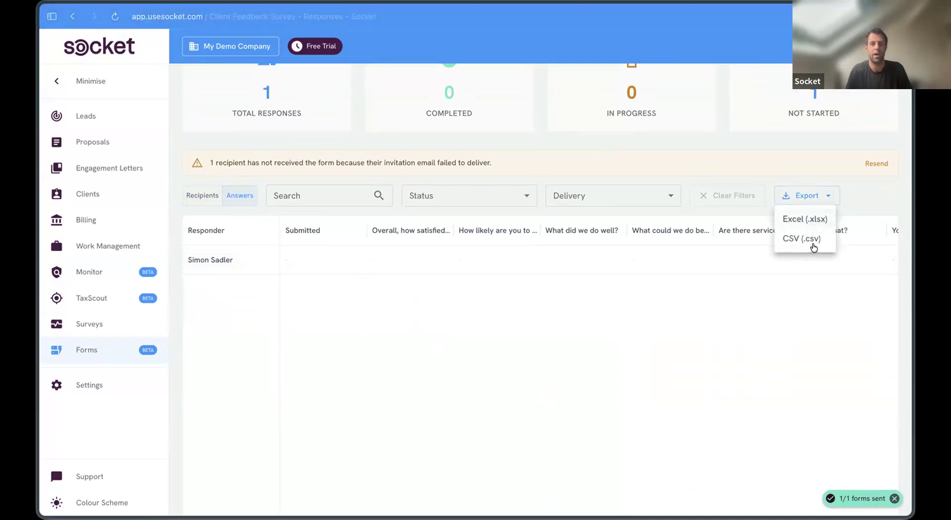
left_click(207, 194)
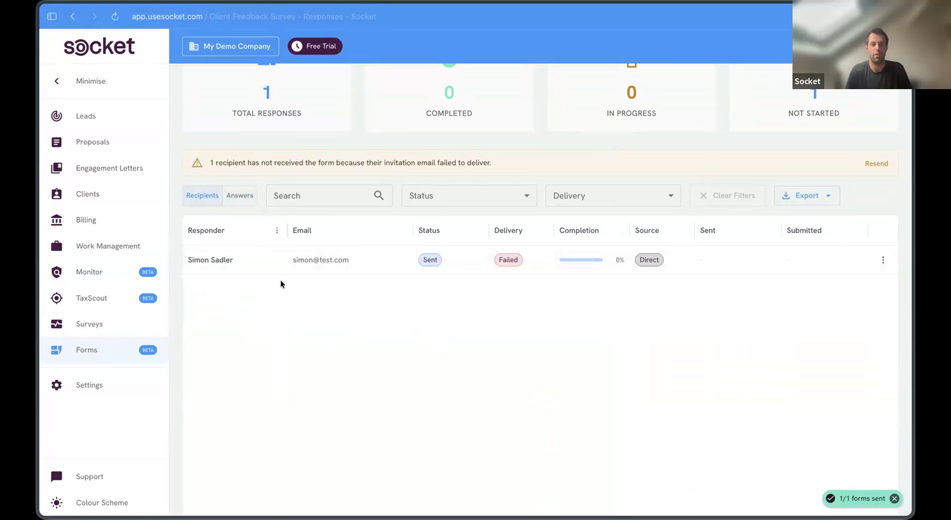
scroll(280, 284, "up", 3)
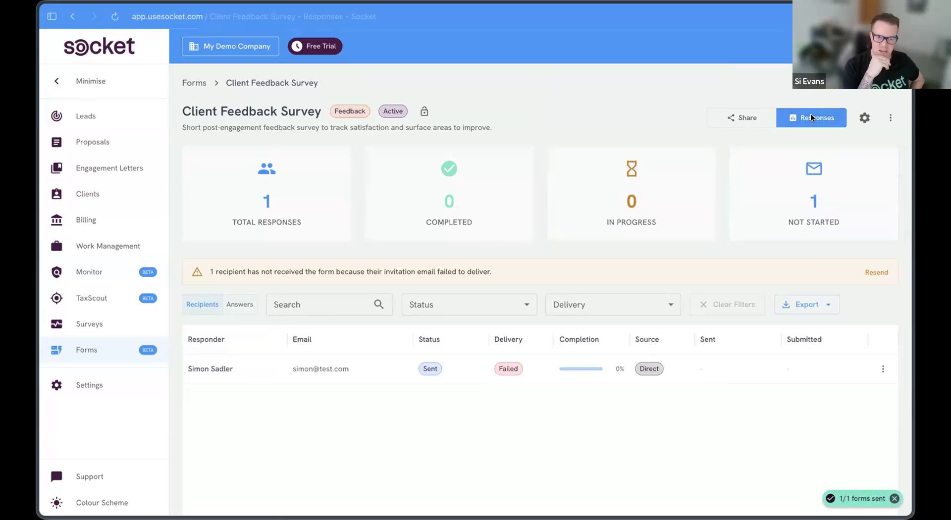
Step: Check the recipient's response details for why the invitation email failed to deliver
left_click(453, 378)
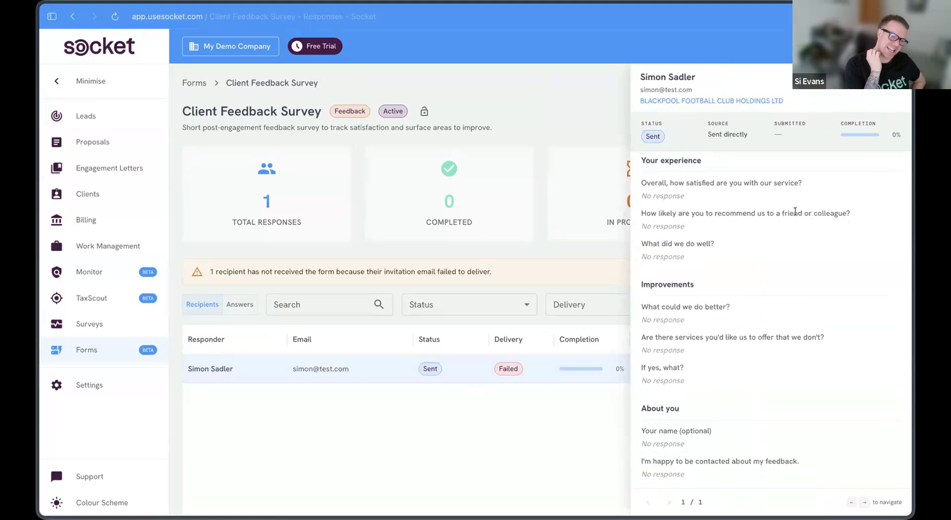
left_click(512, 370)
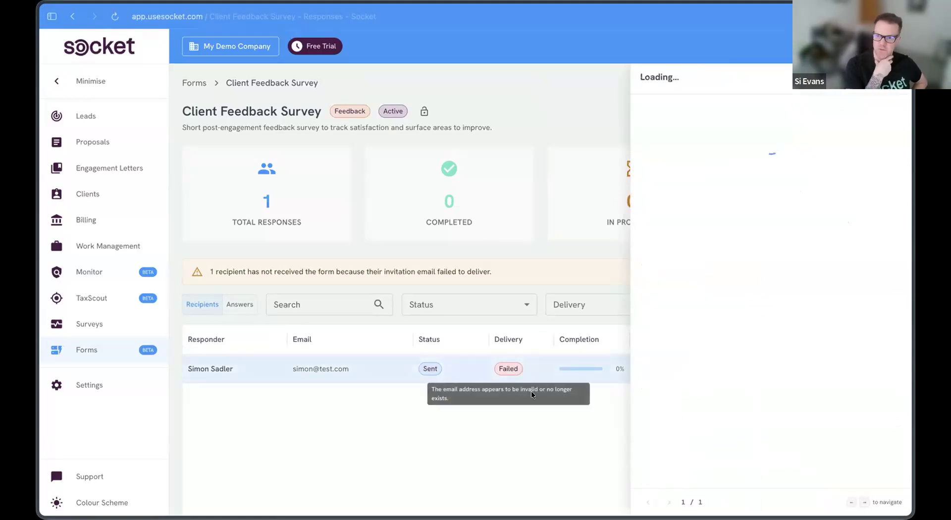
key("Escape")
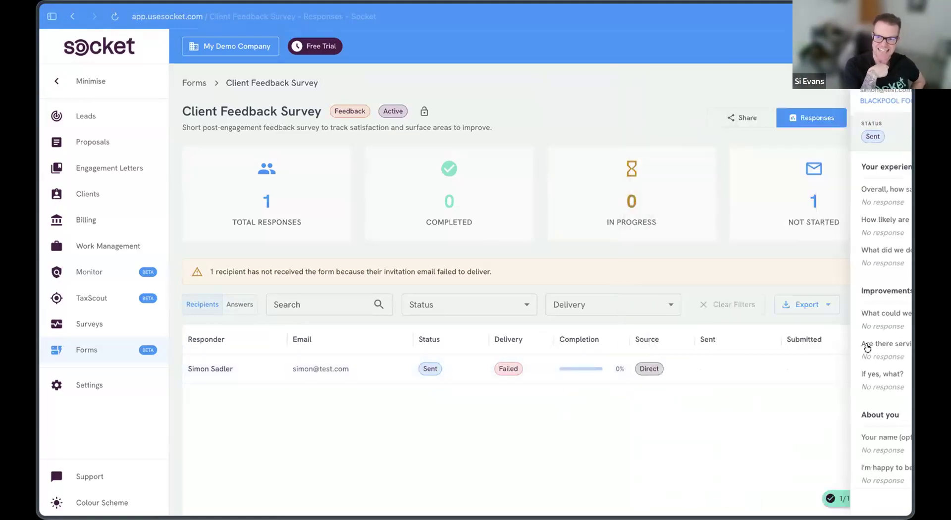
left_click(881, 367)
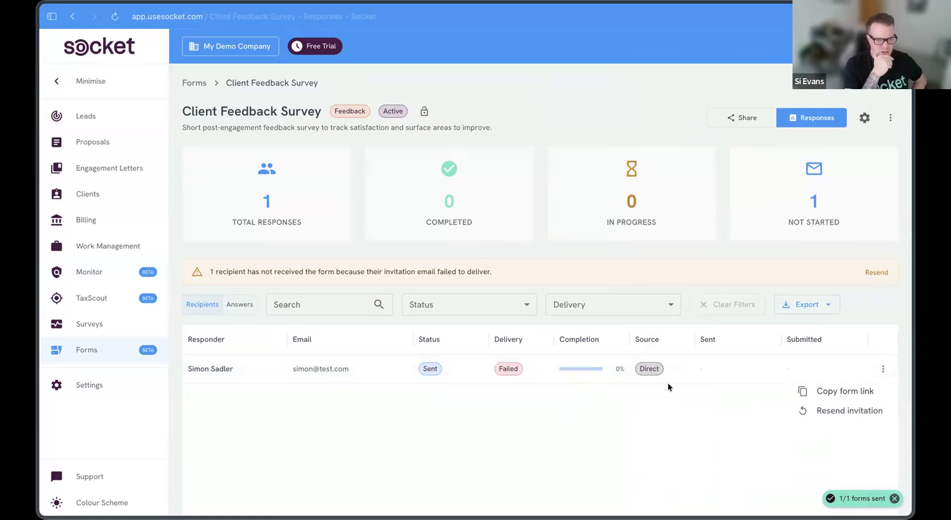
left_click(722, 424)
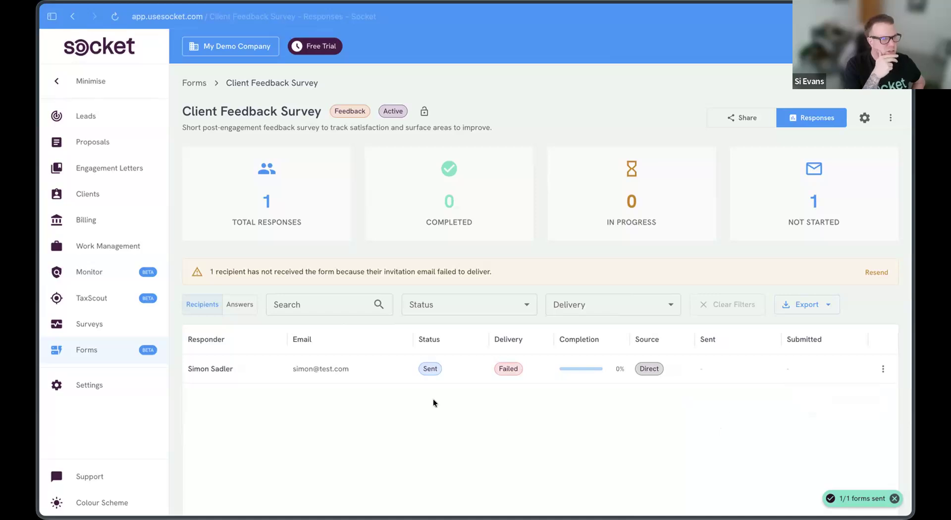
Step: Sort recipients by Completion and choose Resend invitation from the row's actions menu
left_click(578, 340)
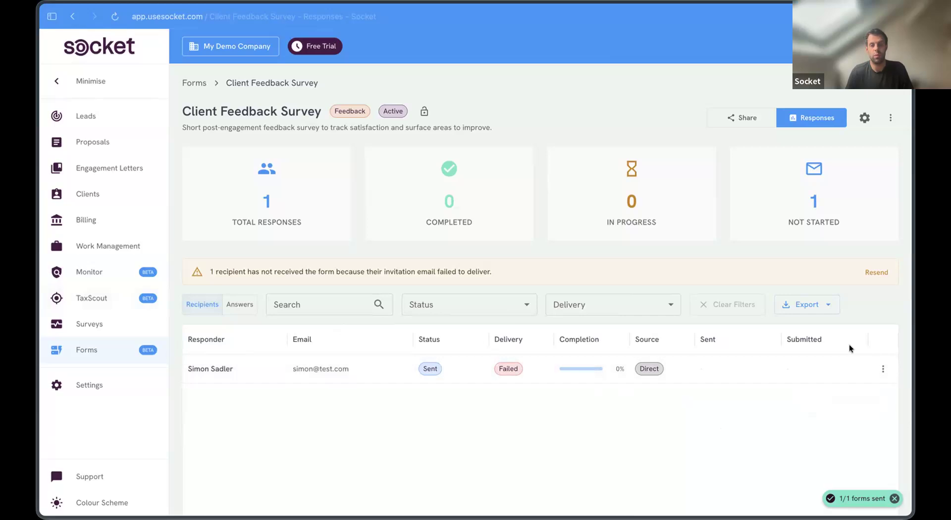
left_click(884, 367)
left_click(722, 370)
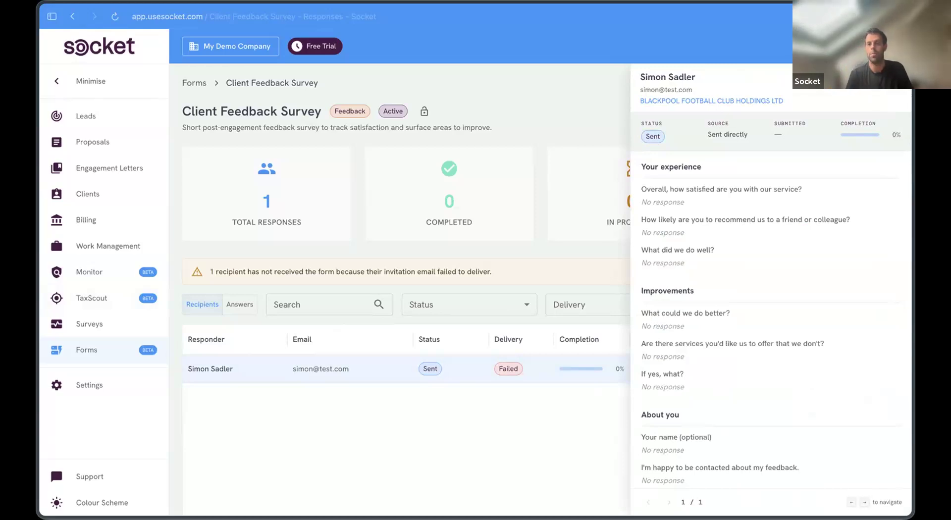
scroll(832, 296, "down", 1)
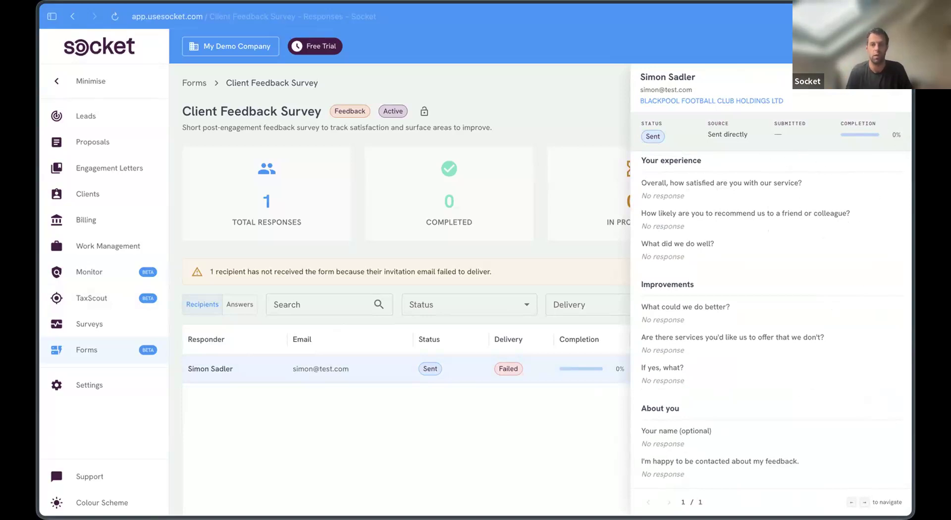
left_click(413, 416)
left_click(882, 370)
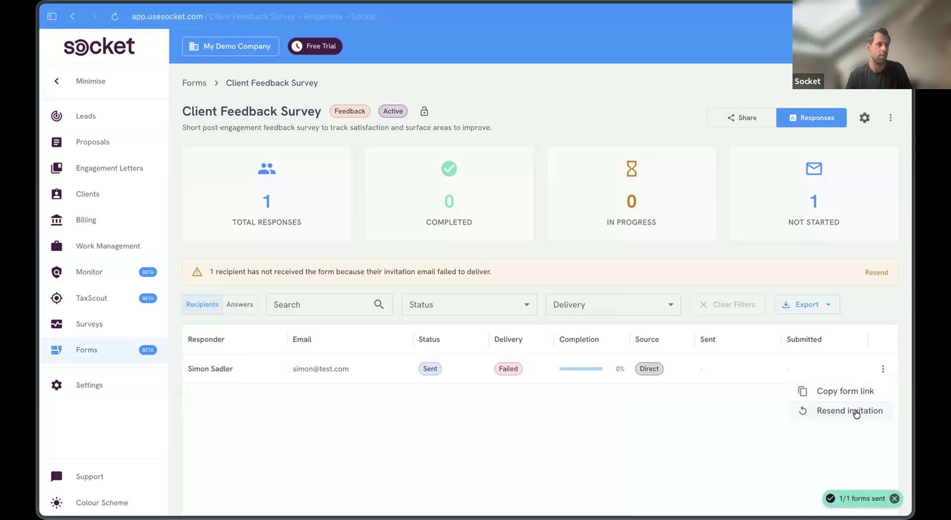
left_click(857, 412)
left_click(604, 315)
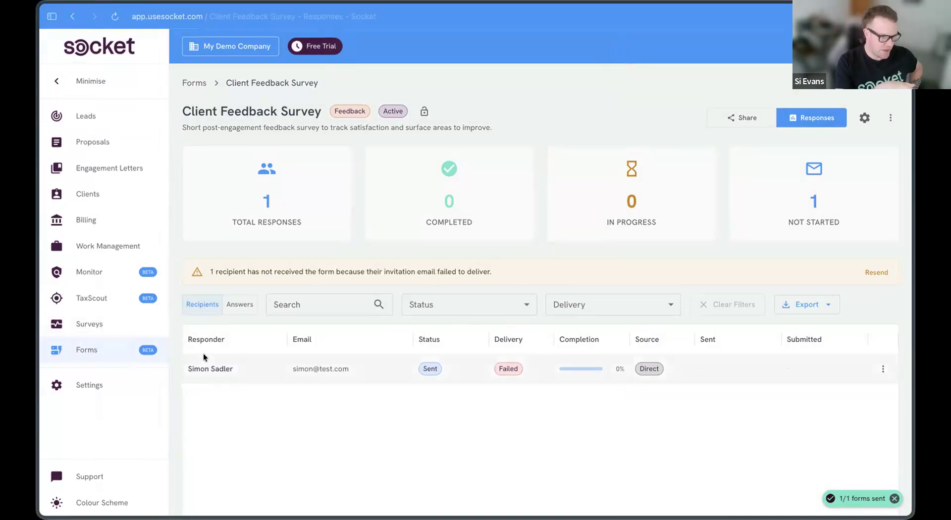
Step: Open the recipient's response details and copy their personal form link
left_click(218, 367)
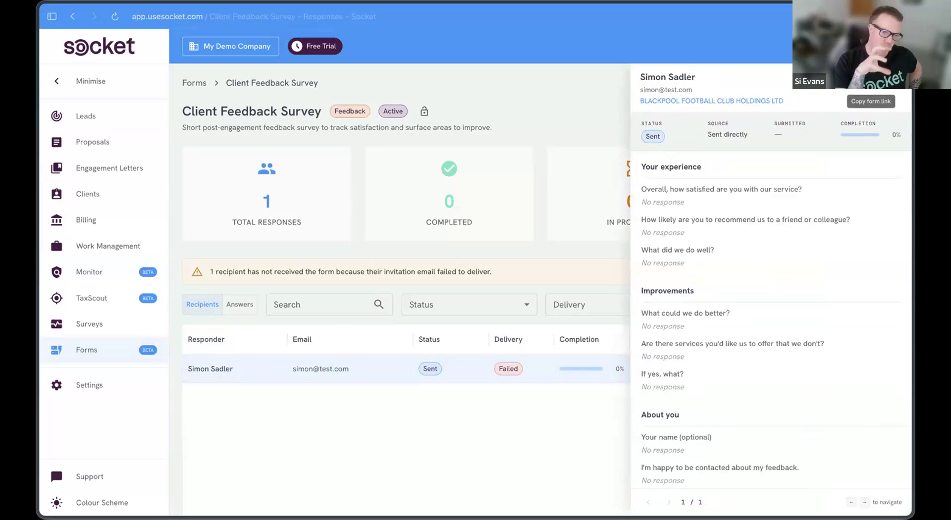
left_click(871, 81)
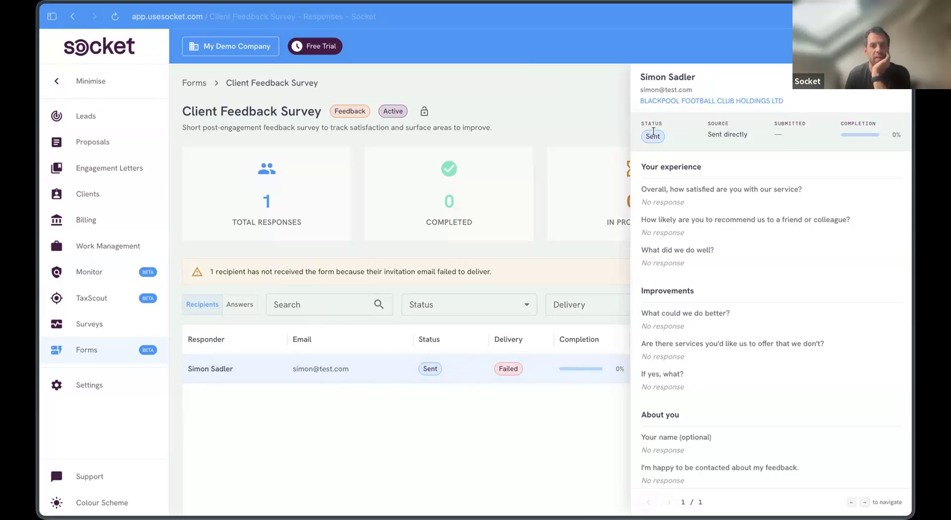
left_click(874, 82)
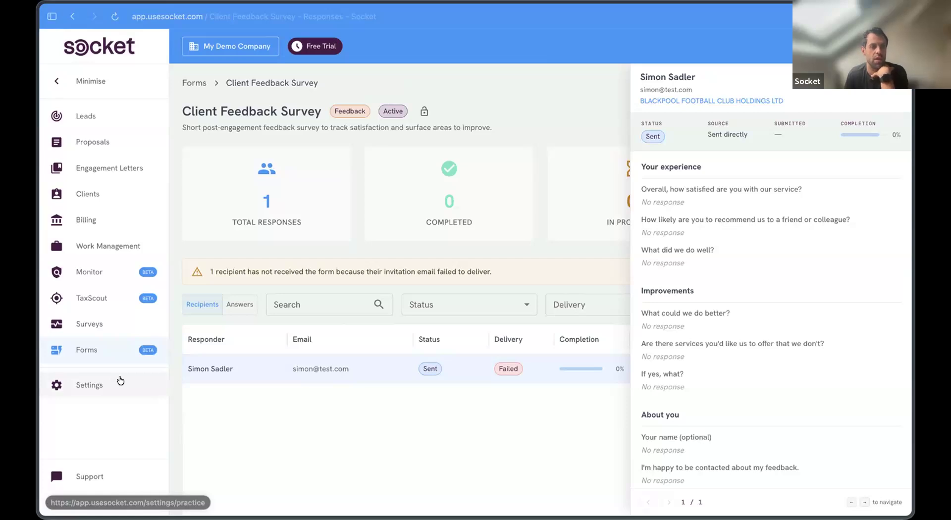
Step: Review Email Delivery Issues under Settings > Communications, then go back to the Forms list
left_click(147, 378)
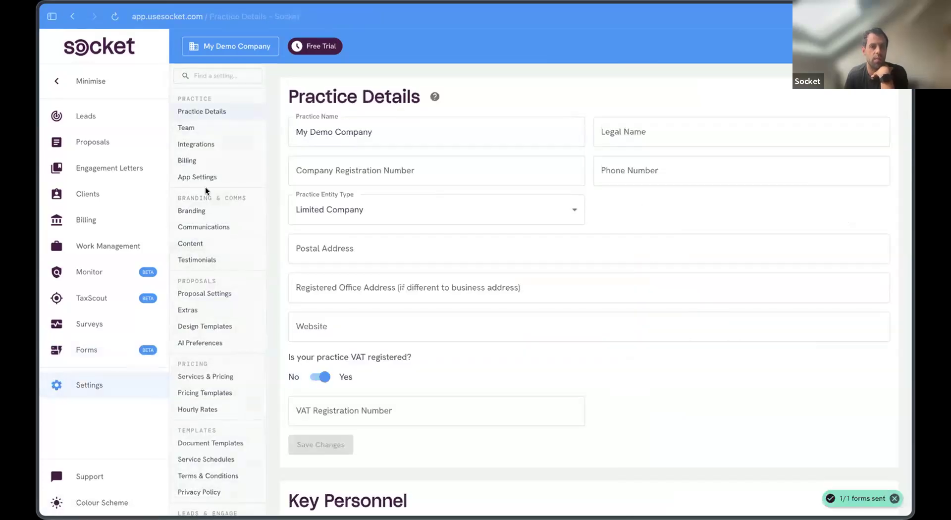
left_click(209, 225)
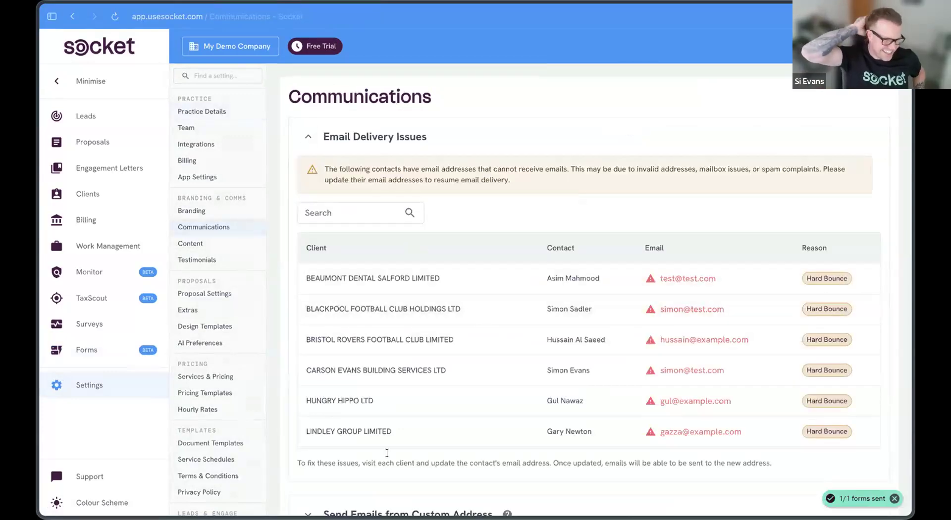
scroll(387, 453, "down", 5)
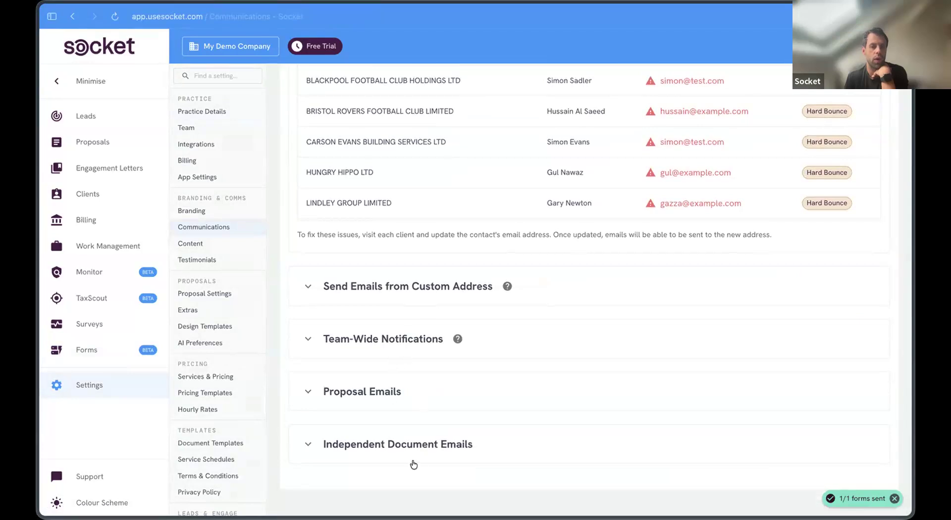
scroll(396, 321, "up", 5)
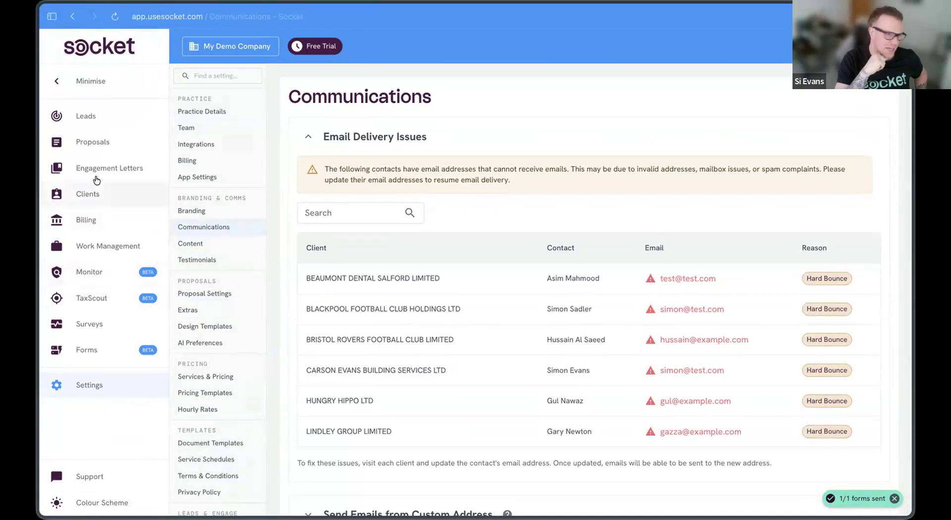
left_click(70, 18)
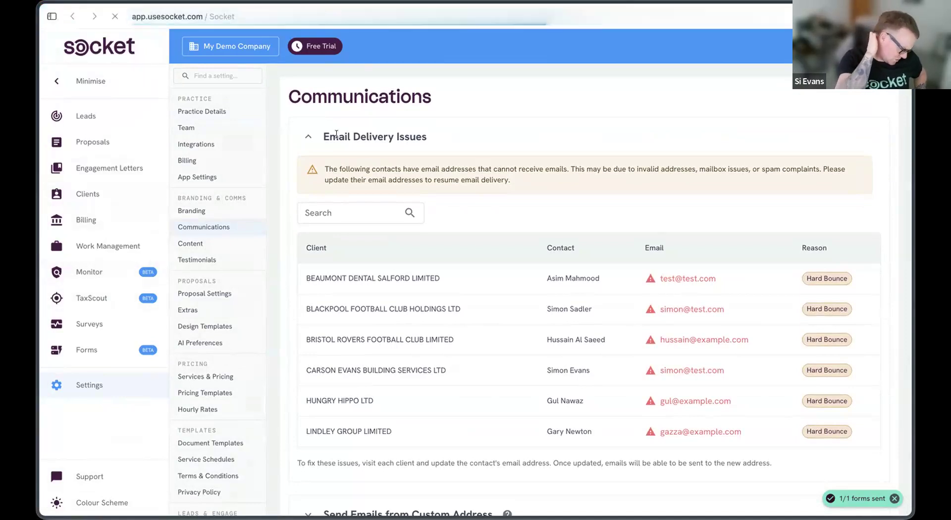
left_click(97, 354)
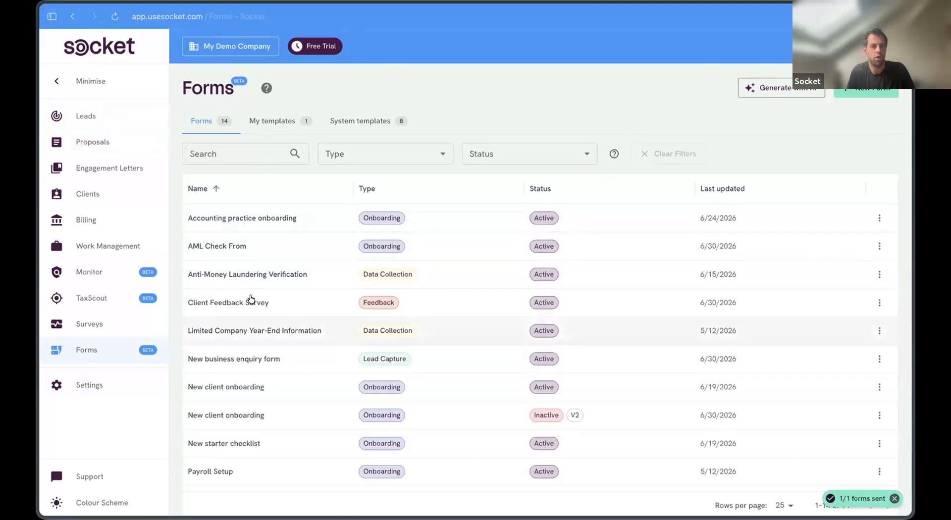
Step: Preview the New business enquiry form's Your details section, then start a New Form from the Forms list
scroll(229, 304, "down", 3)
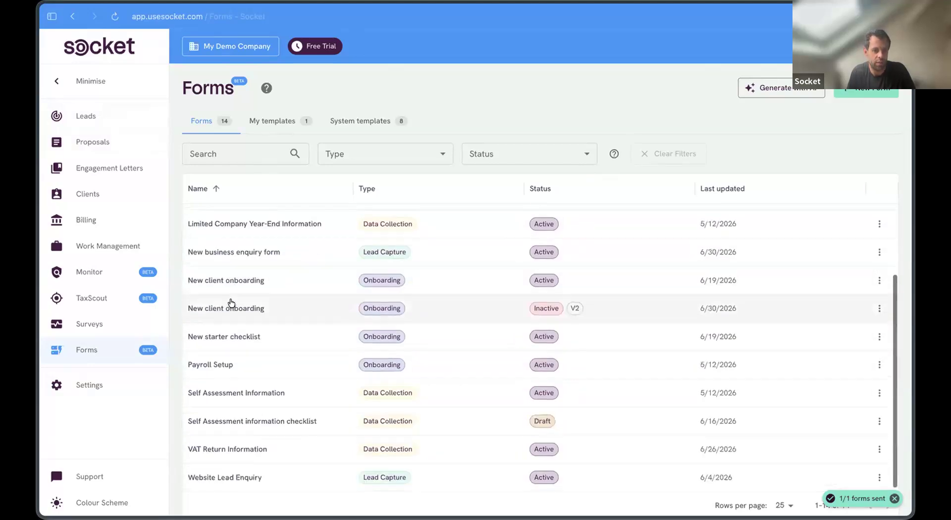
scroll(245, 379, "up", 3)
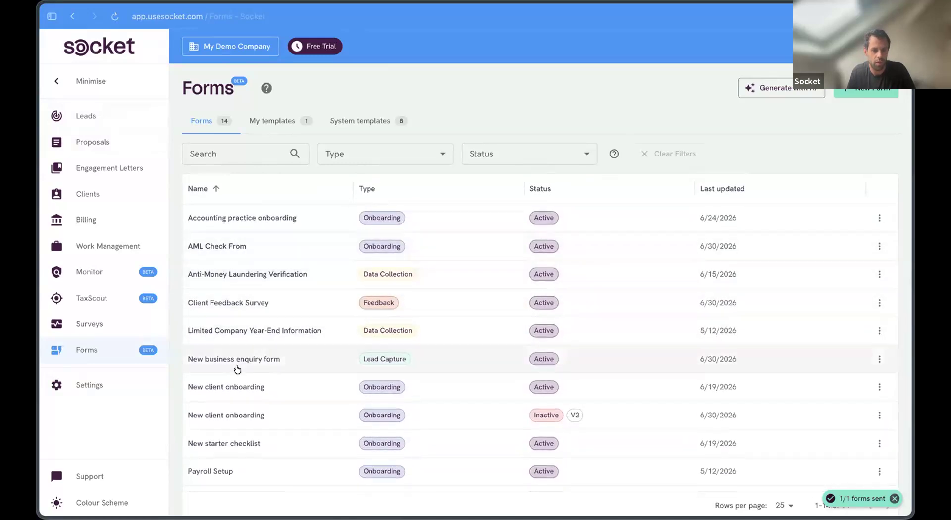
left_click(237, 366)
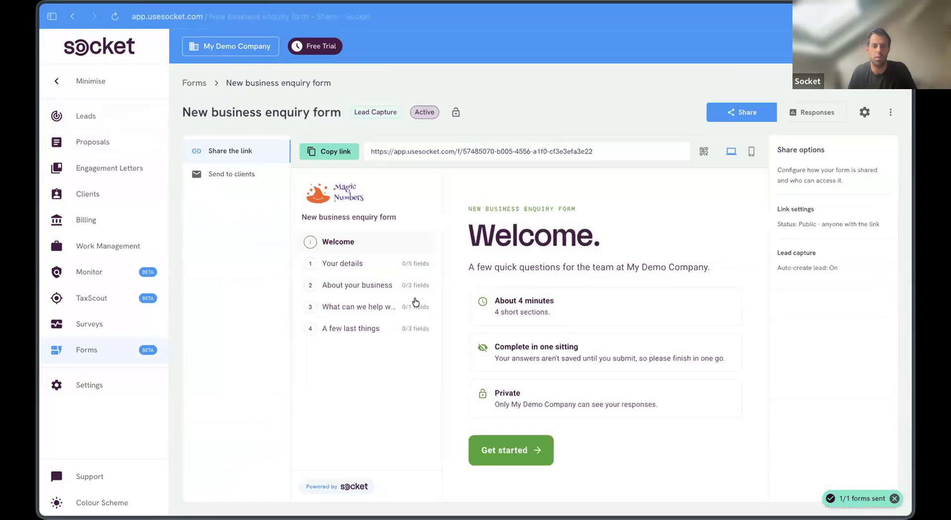
left_click(378, 259)
left_click(197, 84)
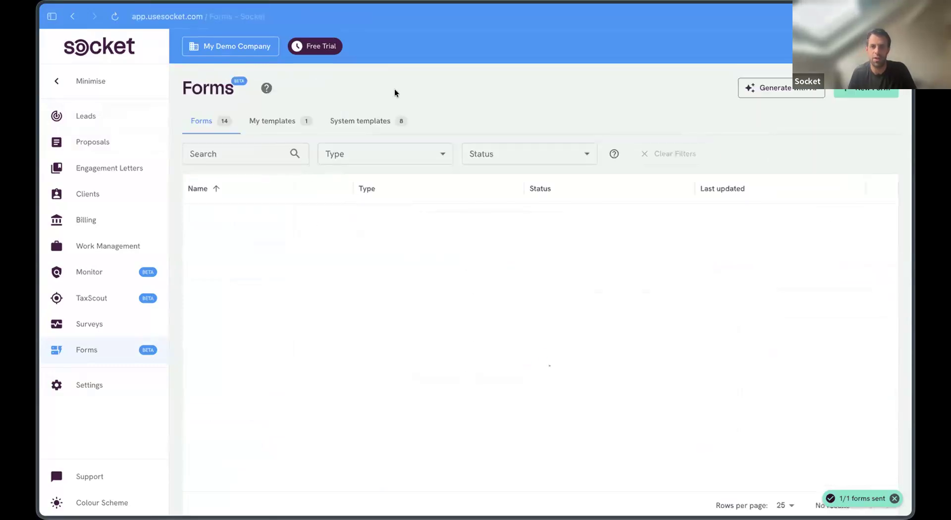
left_click(866, 92)
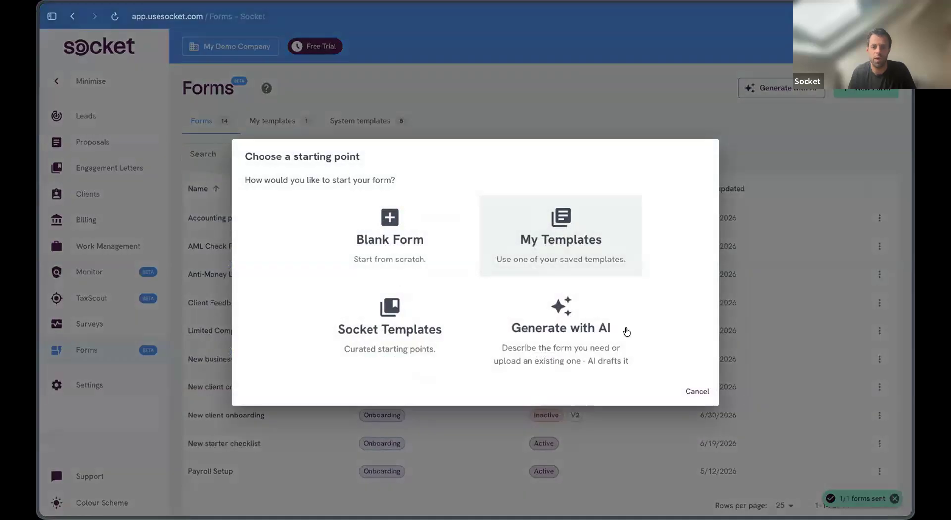
Step: Begin a blank Lead Capture form, then abandon that setup
left_click(418, 241)
left_click(461, 282)
left_click(424, 323)
left_click(601, 332)
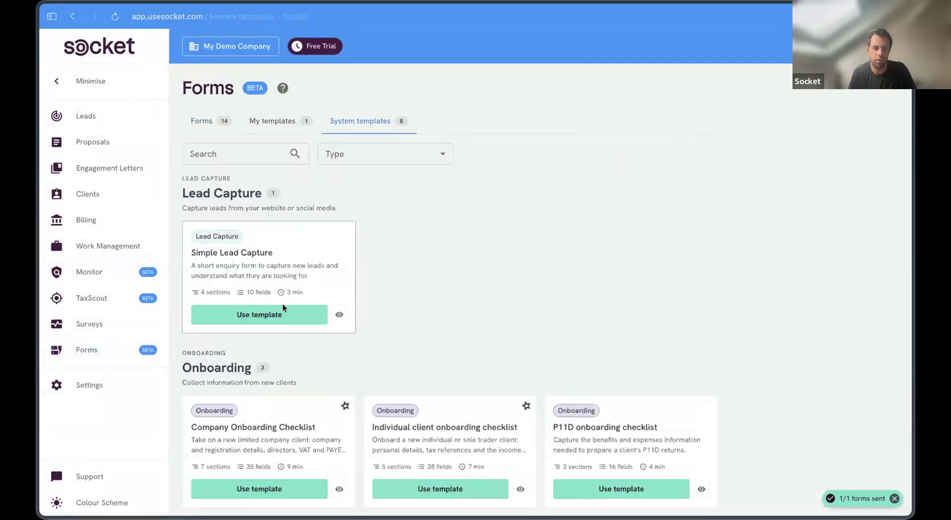
Step: Create a form from the Simple Lead Capture template titled 'Simple Lead Capture v2'
left_click(304, 308)
left_click(545, 312)
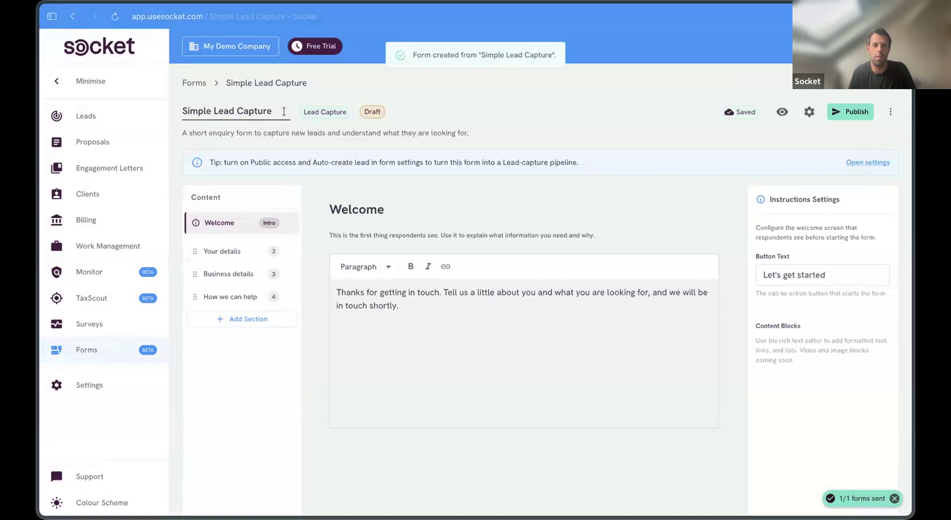
type("v2")
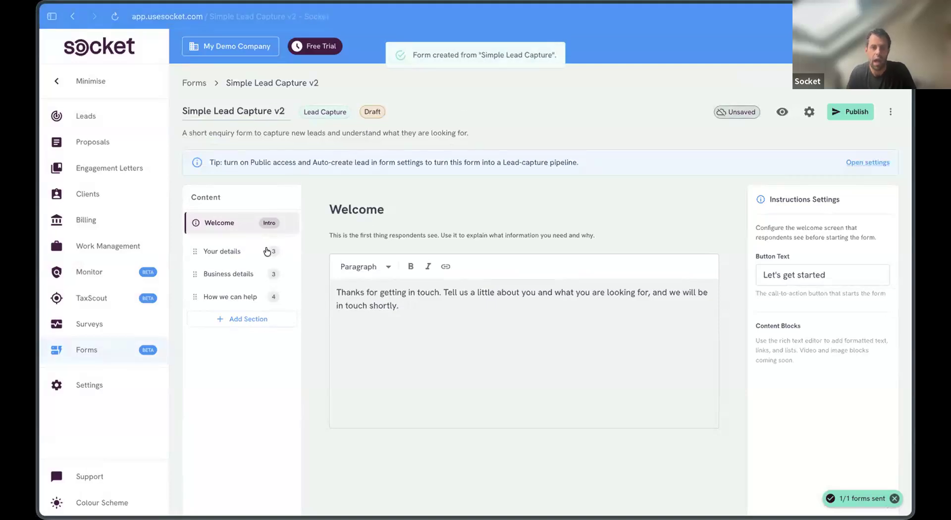
Step: Set the Your name and Email address fields' lead mapping to Not mapped
left_click(267, 251)
left_click(485, 277)
scroll(808, 302, "down", 1)
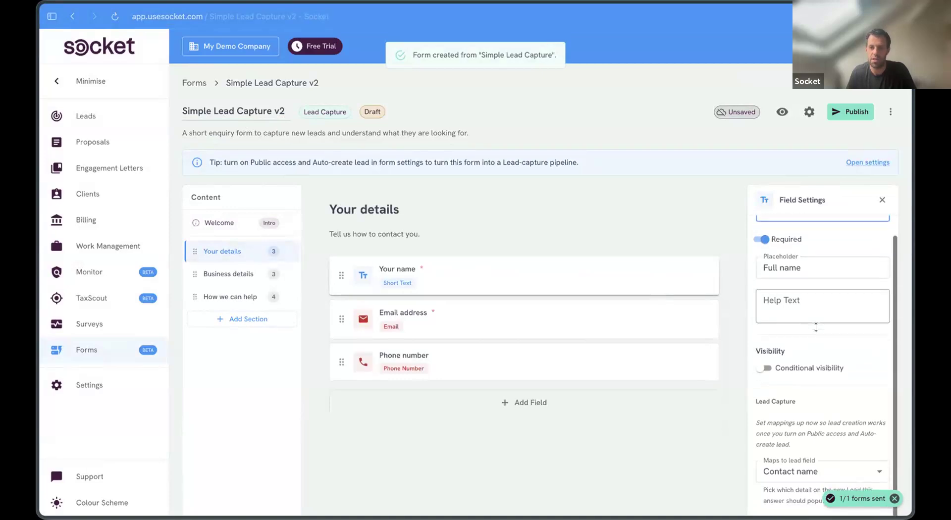
left_click(805, 477)
left_click(783, 476)
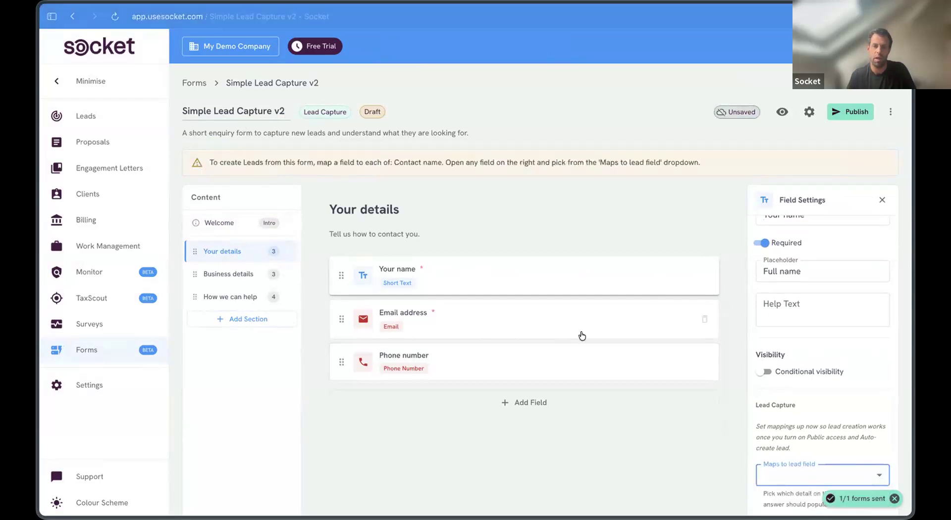
left_click(582, 336)
left_click(778, 475)
left_click(782, 472)
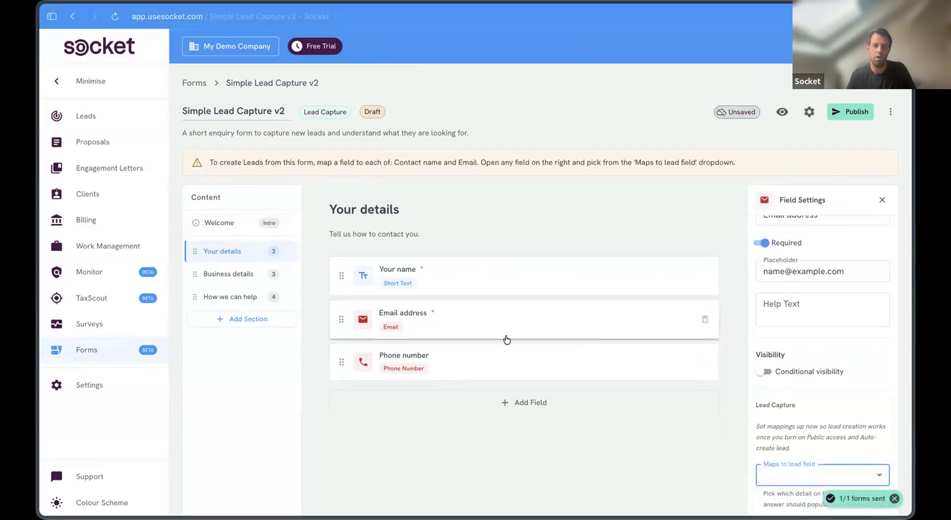
Step: Unmap the Phone number field and inspect the Business details fields' lead mappings
left_click(523, 354)
left_click(818, 475)
left_click(786, 469)
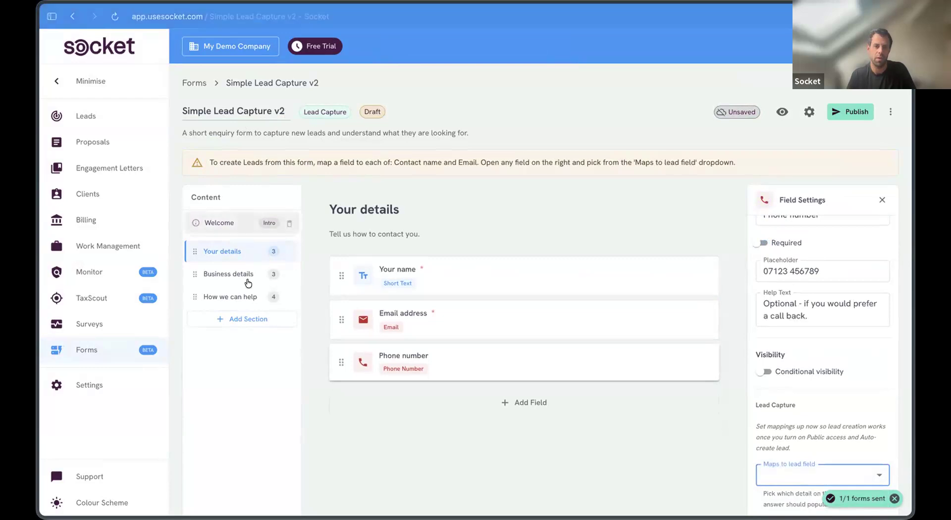
left_click(245, 274)
left_click(619, 276)
scroll(812, 358, "down", 3)
left_click(489, 319)
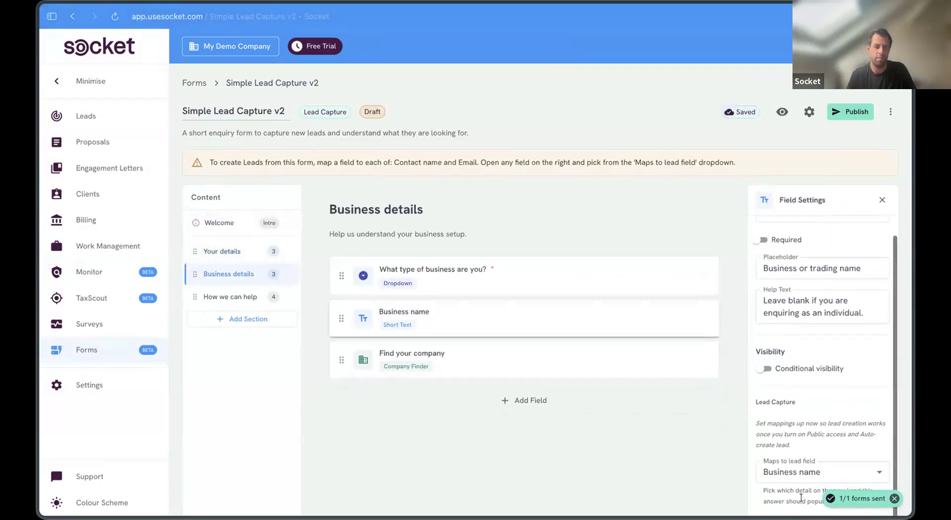
left_click(477, 365)
scroll(829, 457, "down", 2)
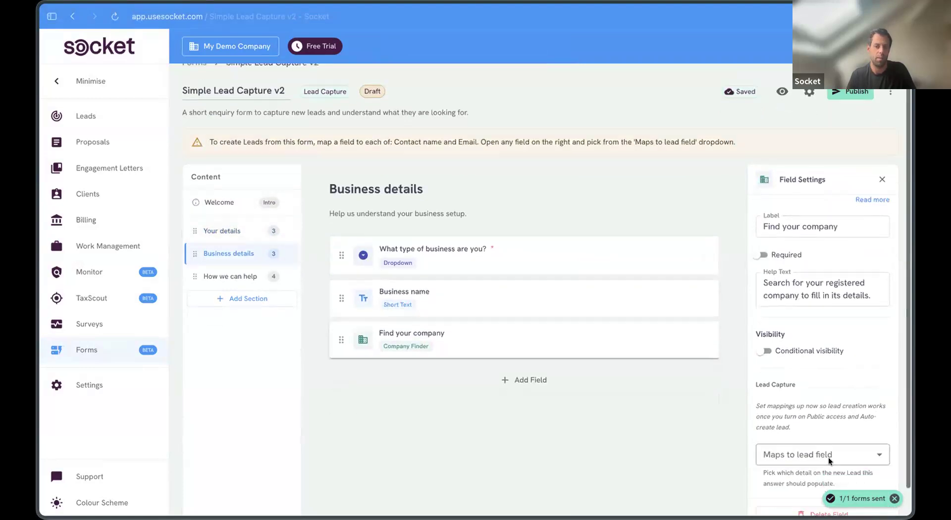
left_click(787, 427)
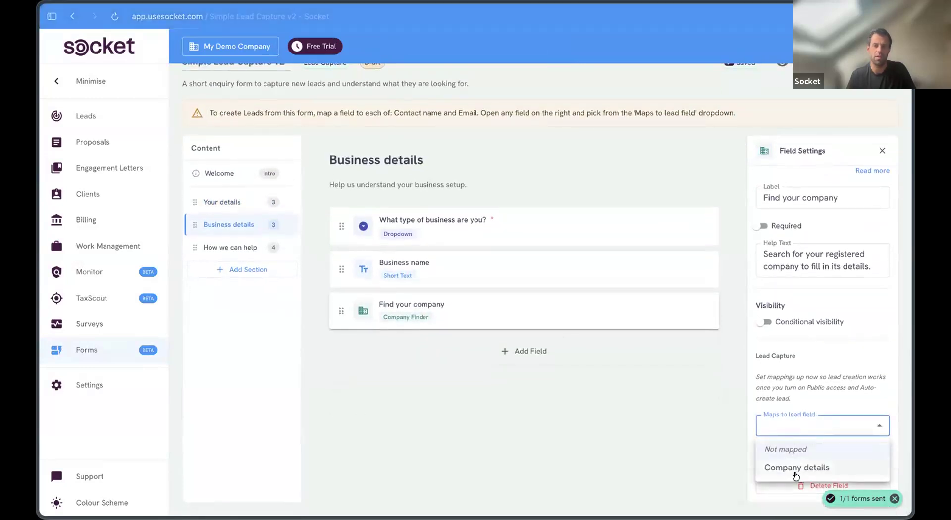
left_click(222, 246)
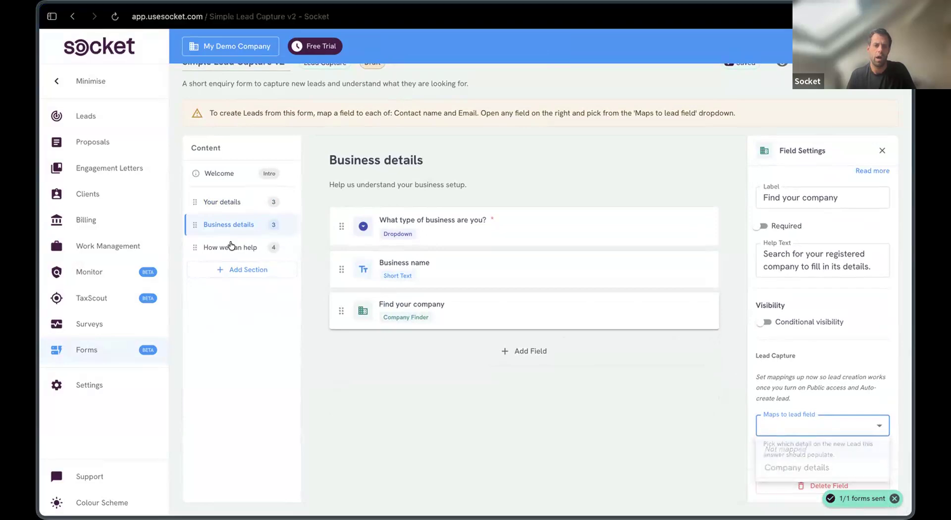
scroll(749, 371, "up", 2)
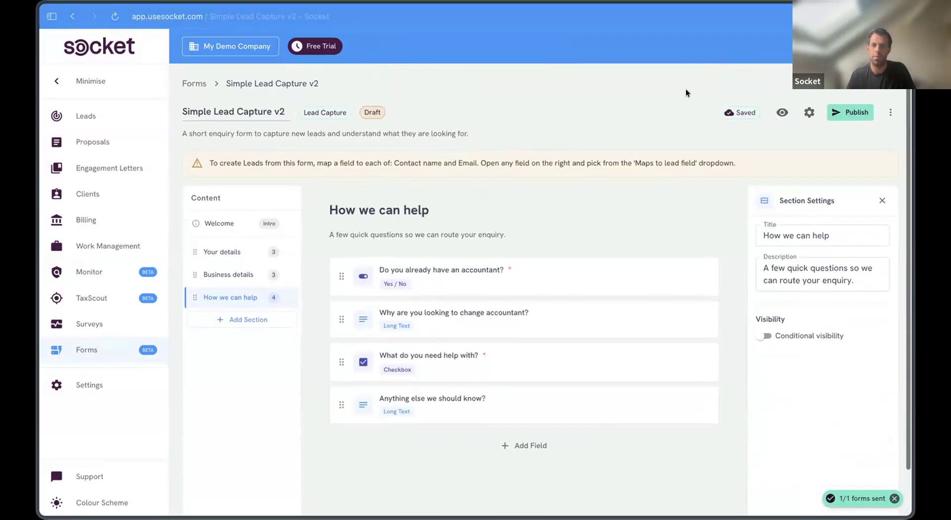
Step: Turn on Public Access in the form settings and attempt to publish
left_click(809, 111)
left_click(379, 210)
left_click(558, 435)
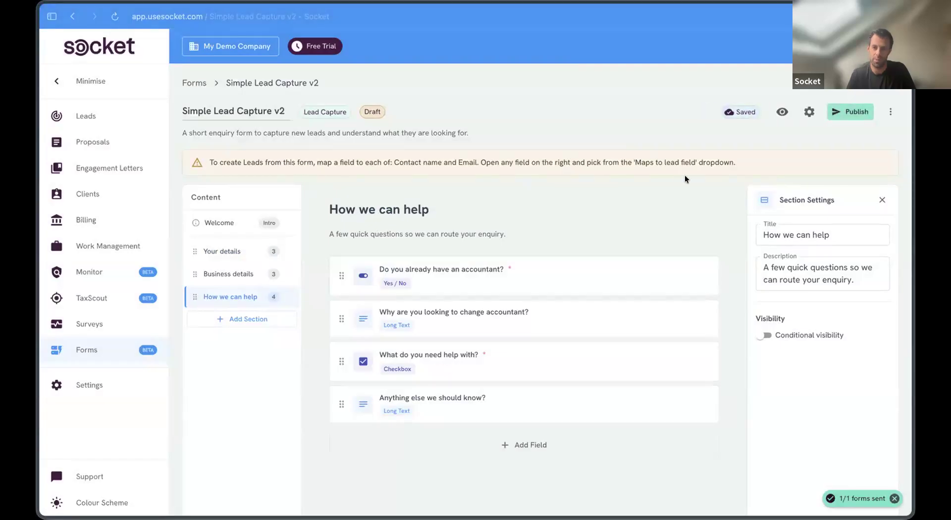
left_click(850, 111)
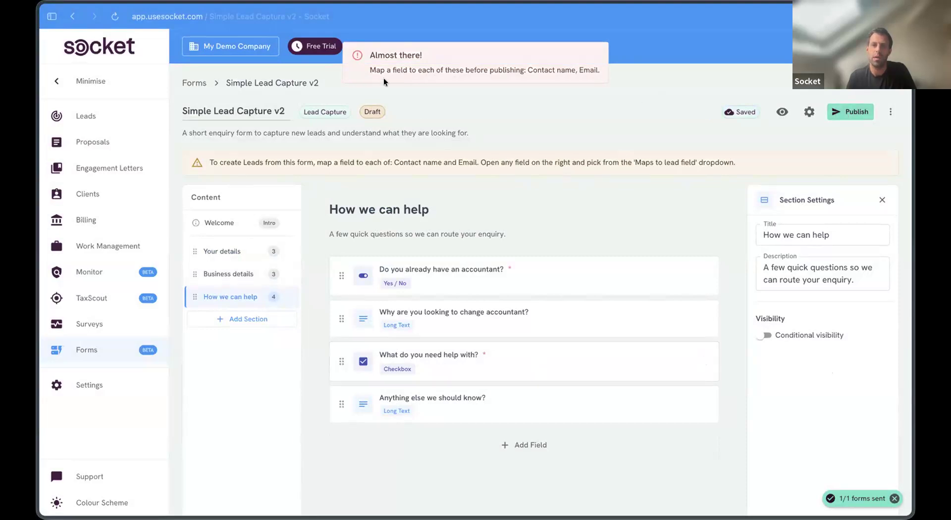
Step: Map Your name to Contact name, Email address to Email, and Phone number to Phone
left_click(217, 220)
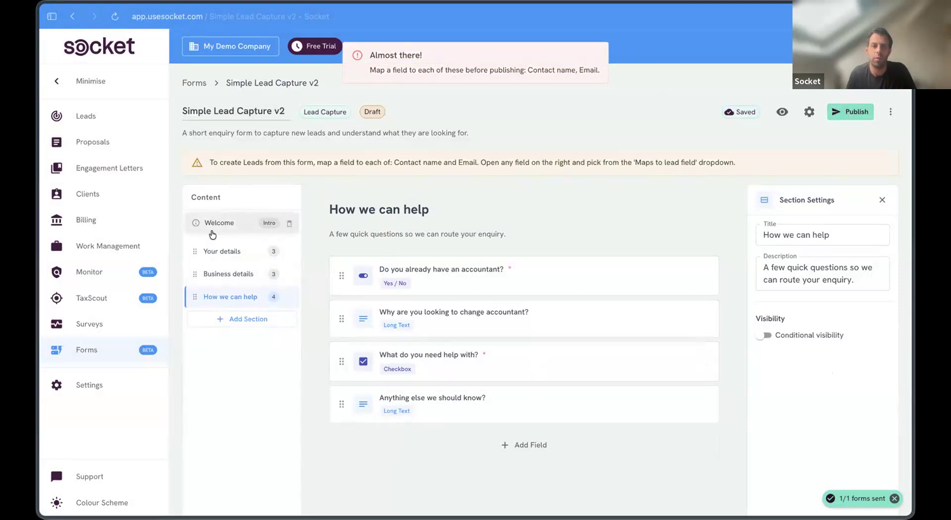
left_click(222, 251)
left_click(552, 287)
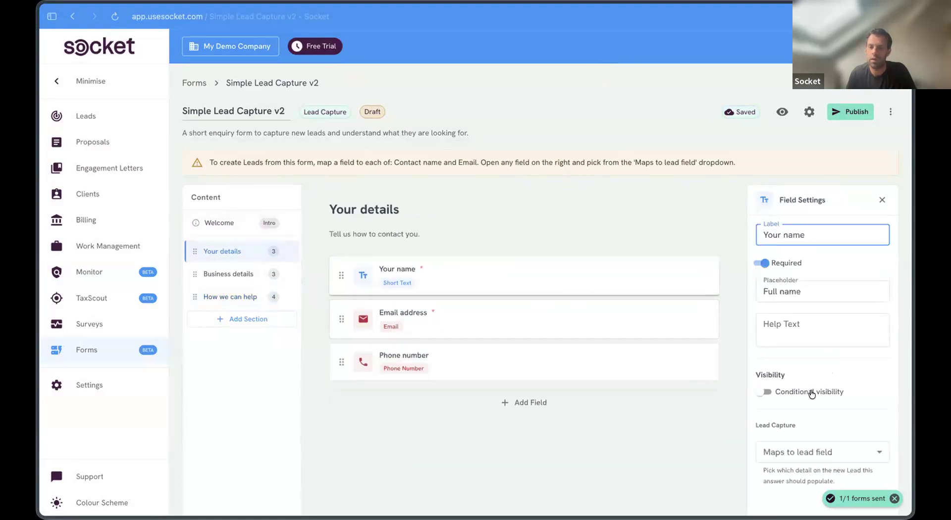
scroll(812, 394, "down", 1)
left_click(793, 404)
left_click(792, 444)
left_click(539, 286)
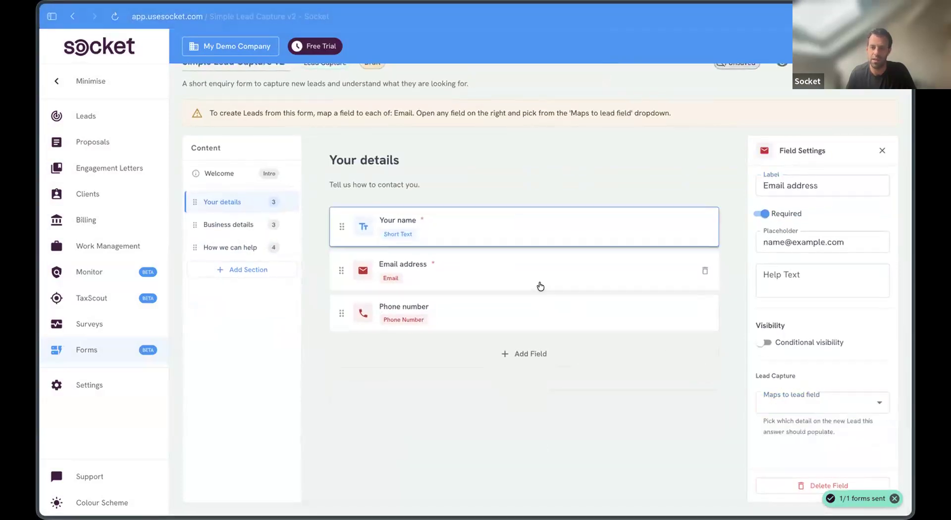
left_click(823, 403)
left_click(783, 444)
scroll(824, 160, "up", 1)
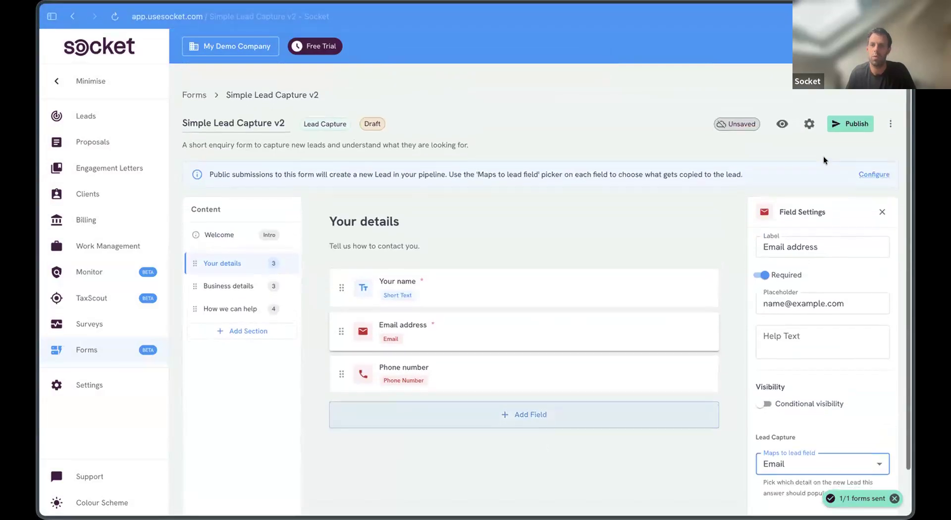
scroll(824, 159, "down", 1)
left_click(537, 374)
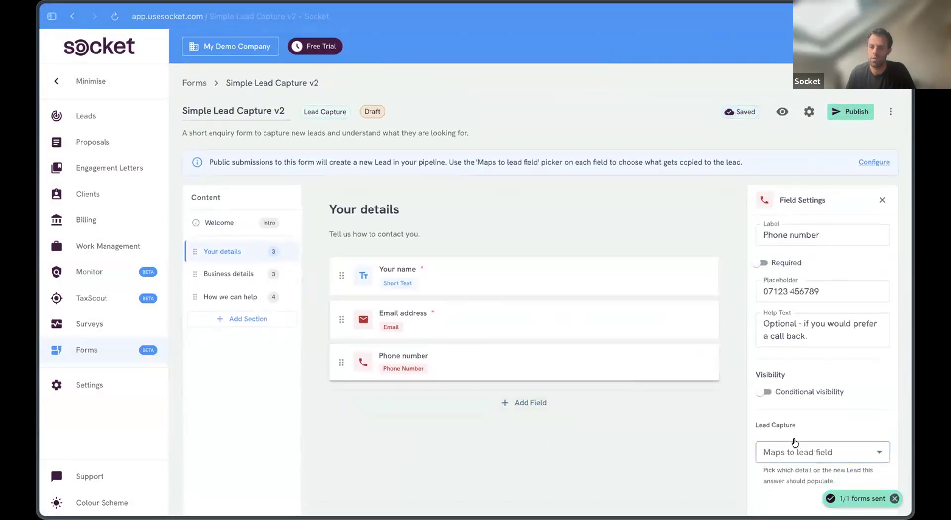
left_click(795, 442)
left_click(778, 491)
Step: Review the Business details and How we can help sections, then publish the form
left_click(218, 274)
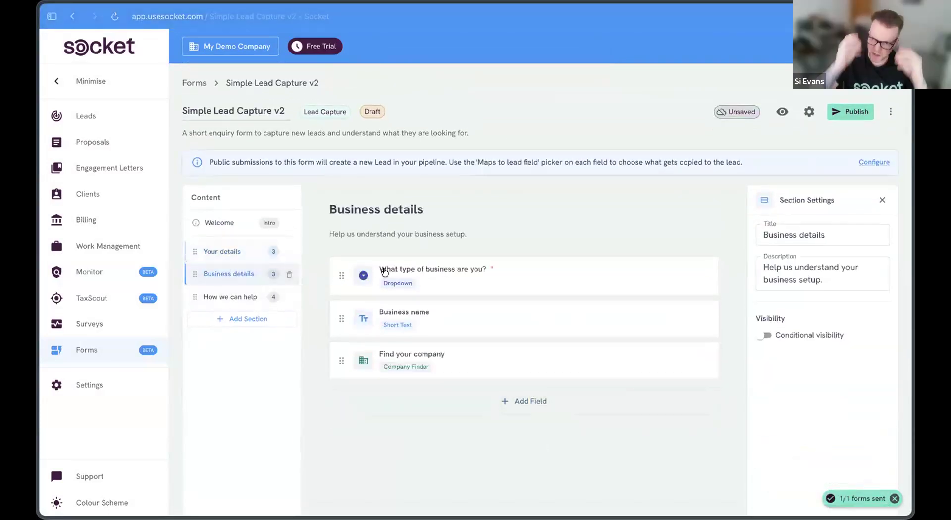
left_click(453, 271)
scroll(774, 388, "down", 2)
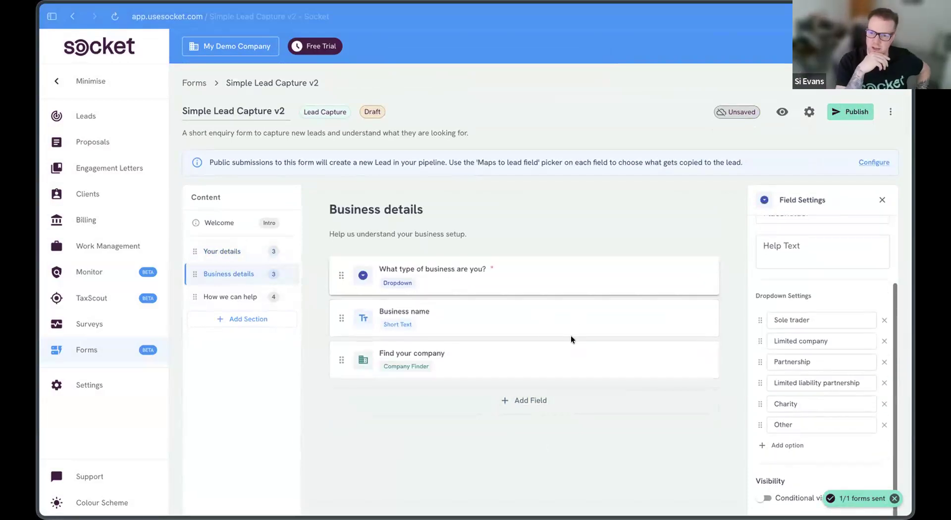
left_click(522, 325)
scroll(471, 340, "down", 2)
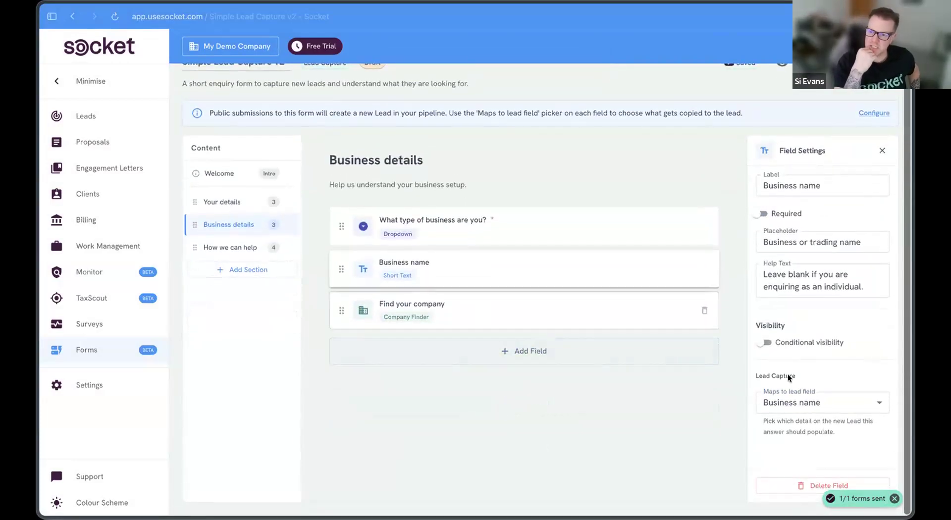
left_click(536, 310)
left_click(221, 248)
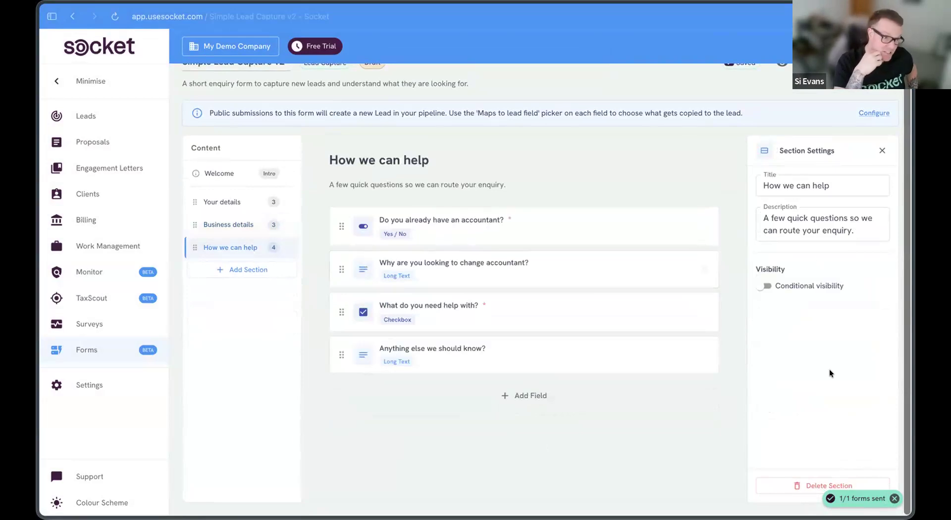
scroll(813, 129, "up", 2)
left_click(842, 111)
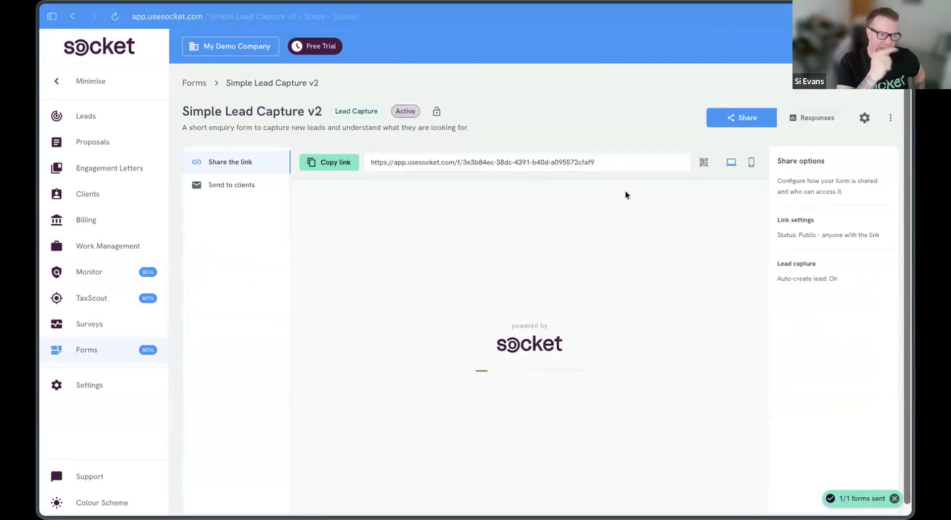
Step: Copy the form's public link and open it in a new browser tab
left_click(329, 162)
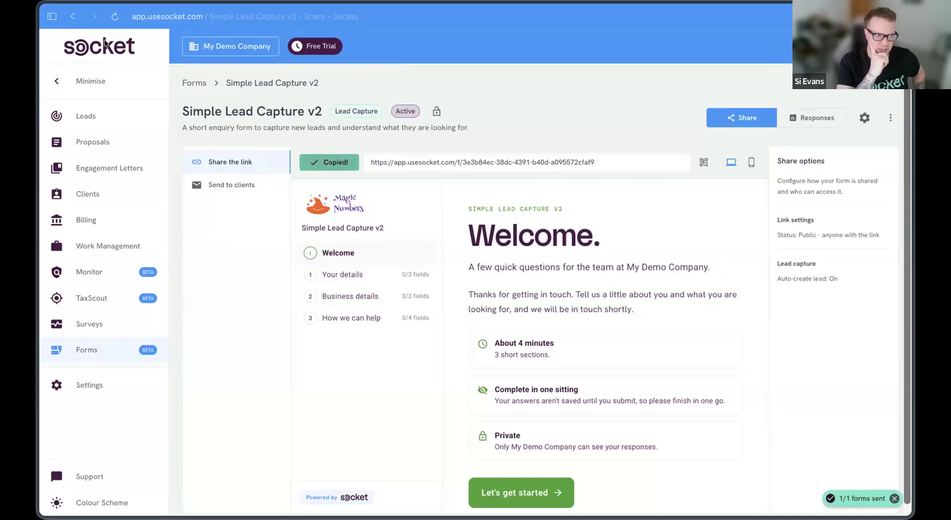
left_click(52, 15)
left_click(102, 192)
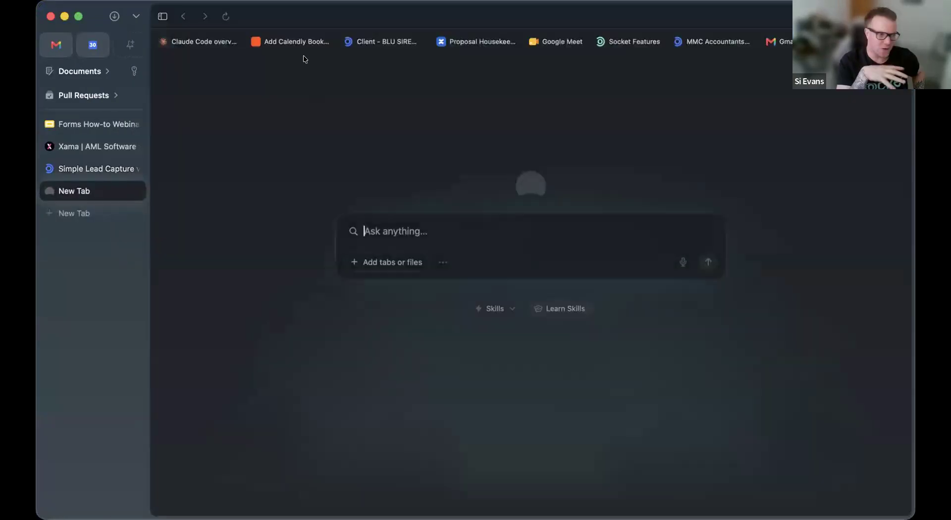
key("super+v")
key("Return")
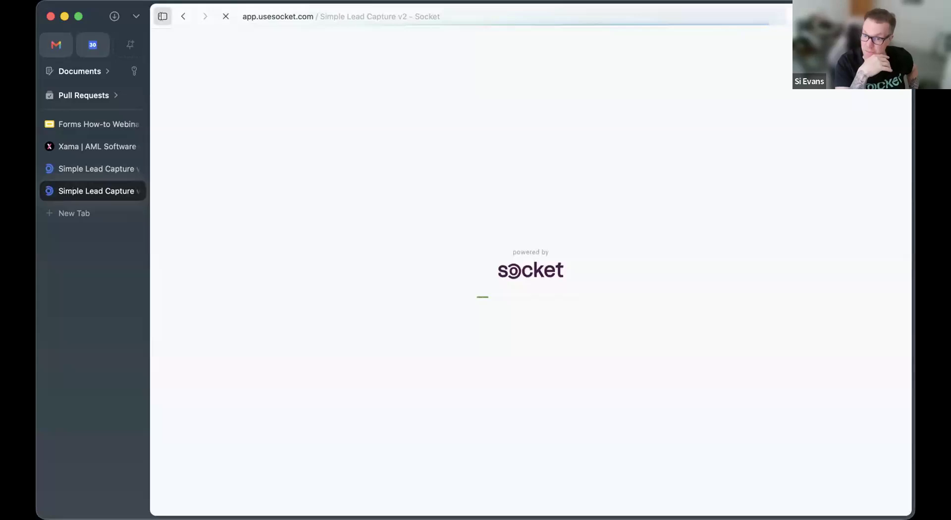
left_click(161, 16)
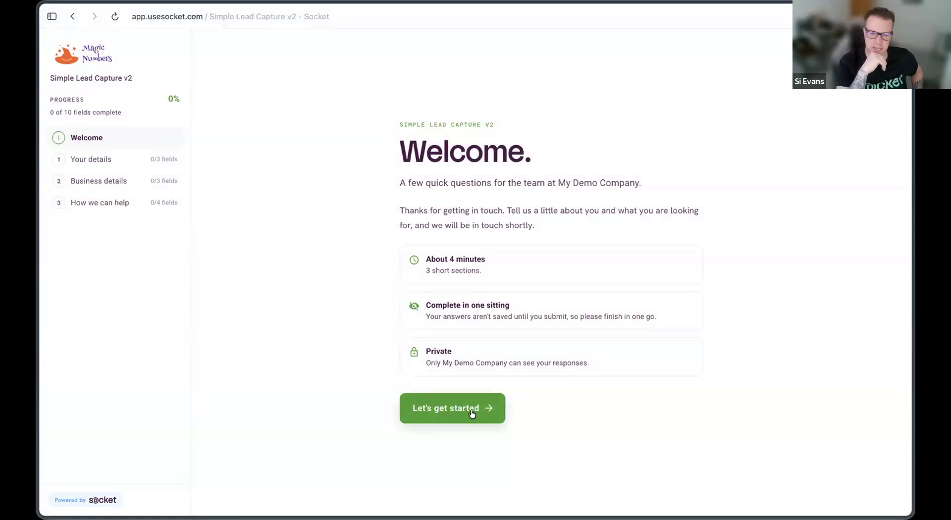
Step: Start the form and enter the respondent's name, email address and phone number
left_click(457, 406)
left_click(422, 145)
type("Simon")
key("Tab")
type("simon")
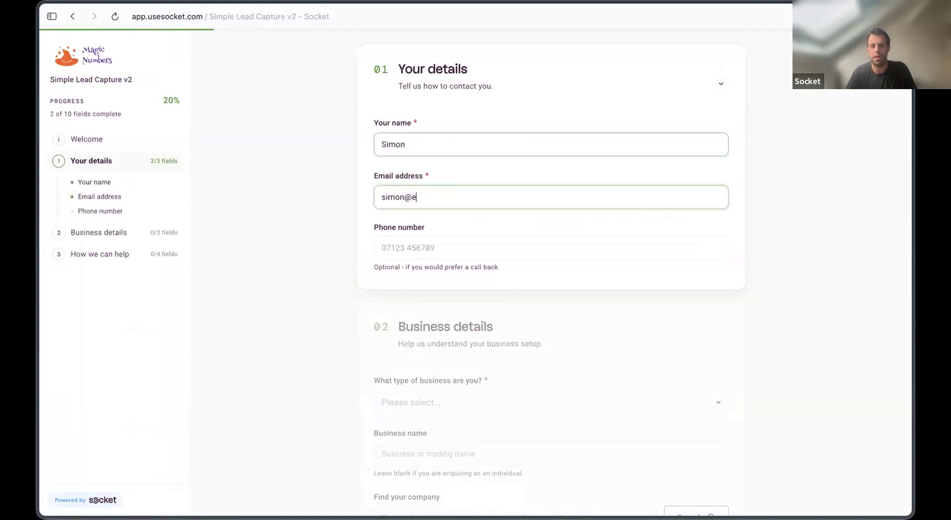
type("@example.com")
key("Tab")
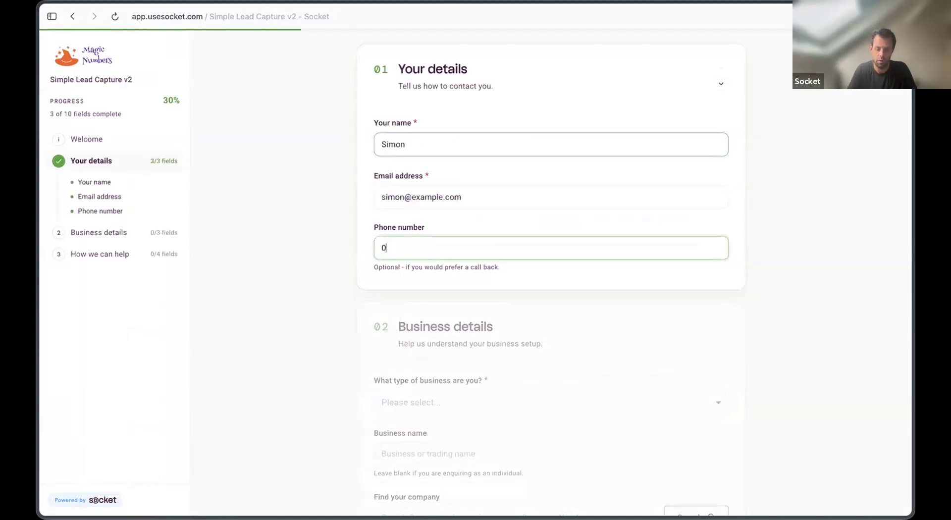
Step: Choose Limited company and select HATCH APPS LTD from a Companies House search
scroll(744, 302, "down", 2)
left_click(570, 293)
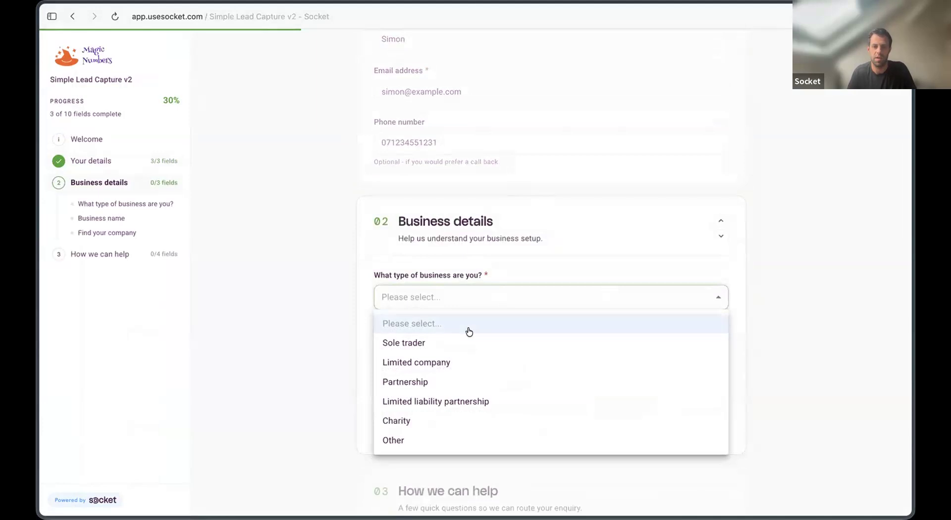
left_click(466, 361)
left_click(467, 349)
left_click(552, 401)
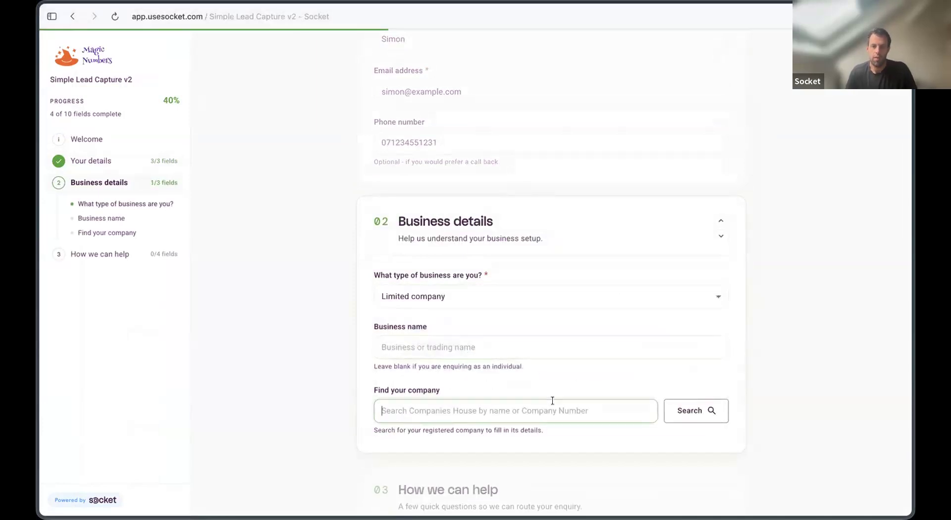
type("Hatch")
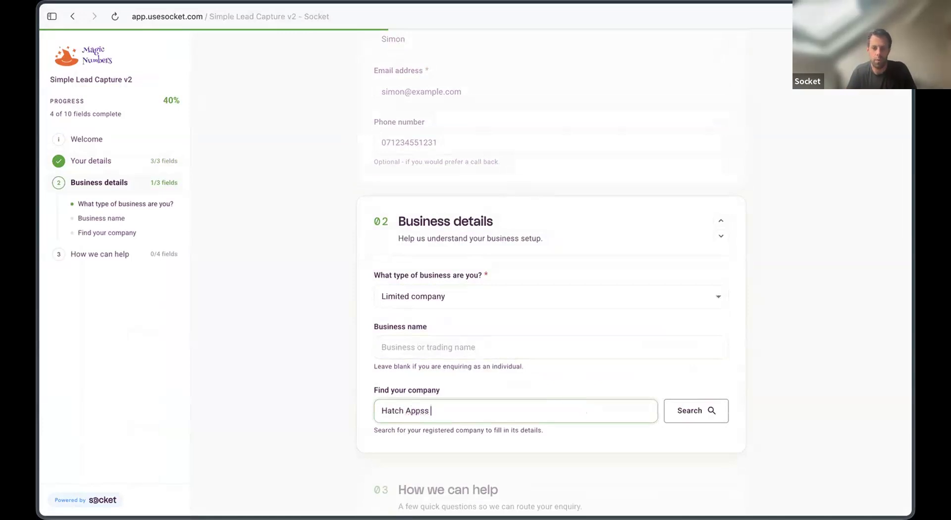
type(" Apps Limit")
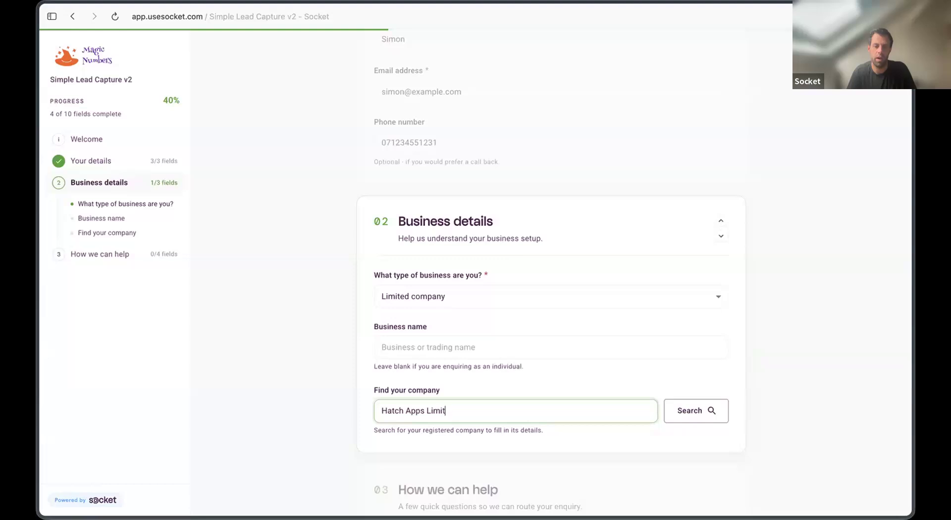
type("ed")
scroll(565, 428, "down", 2)
left_click(552, 426)
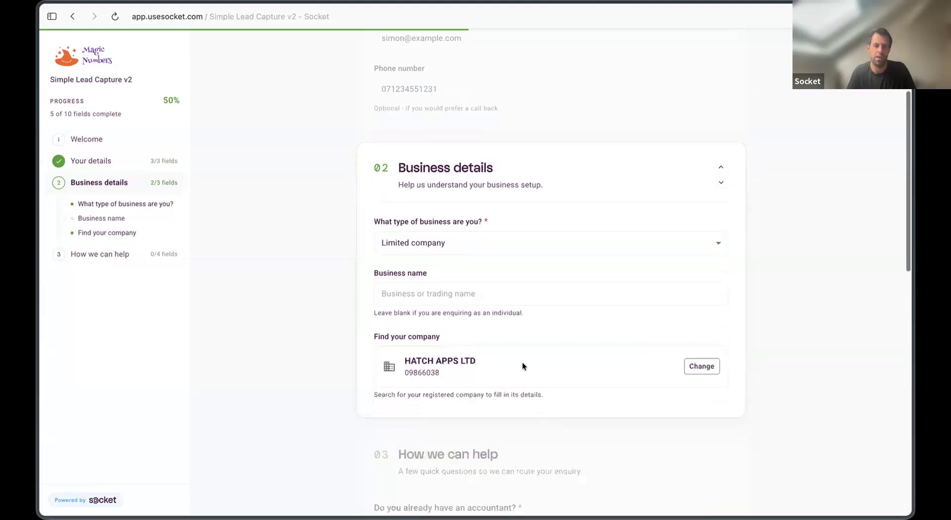
left_click(446, 285)
type("Hatch Apps")
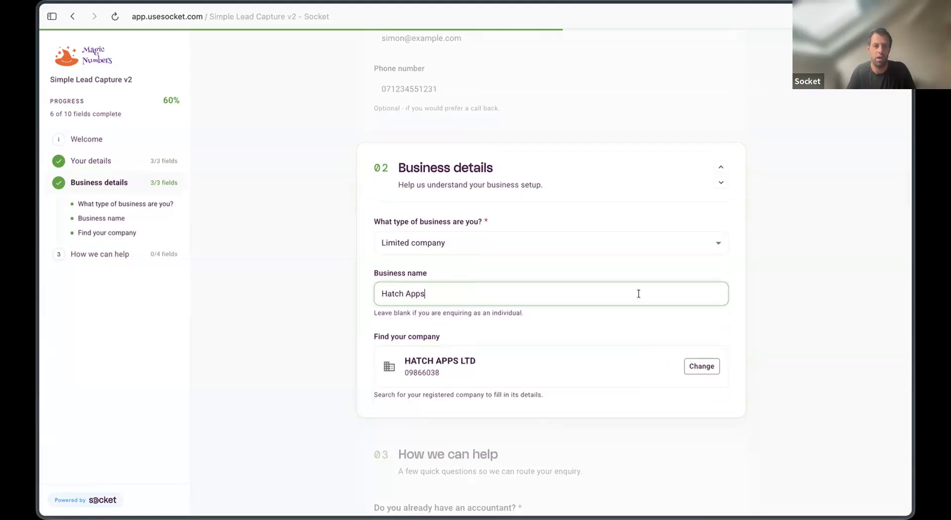
left_click(834, 284)
Step: Answer No to having an accountant, tick Bookkeeping, fill remaining text, and submit
scroll(833, 286, "down", 5)
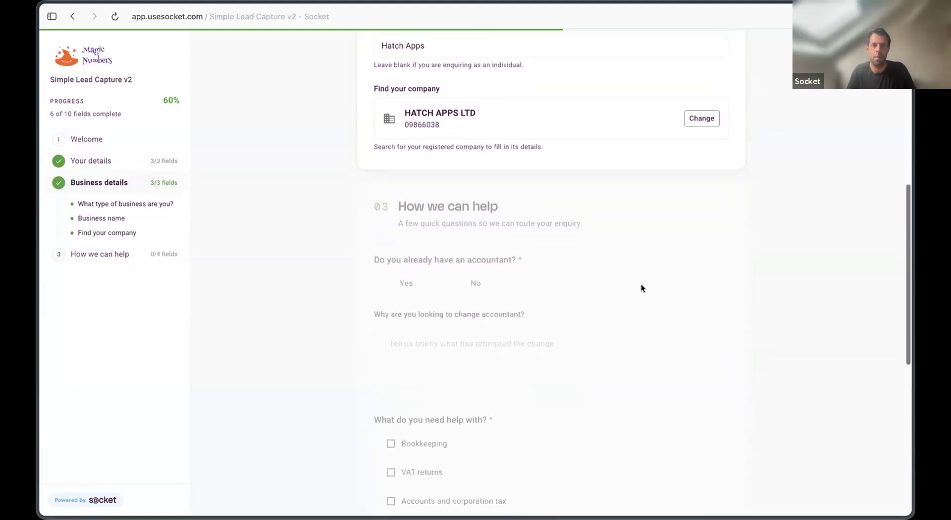
left_click(476, 283)
left_click(404, 284)
left_click(473, 283)
left_click(532, 377)
type("asdas")
scroll(463, 342, "down", 4)
left_click(414, 273)
scroll(466, 306, "down", 5)
left_click(455, 325)
type("asdas")
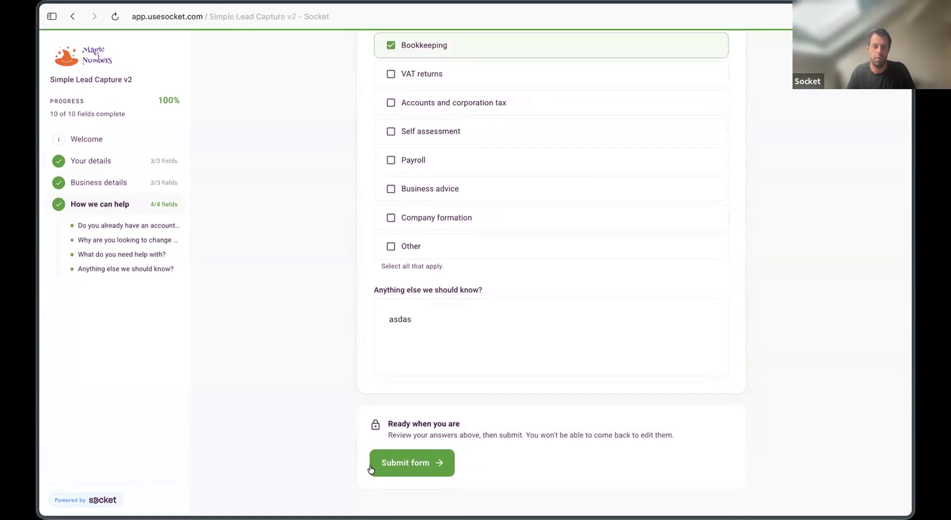
left_click(412, 460)
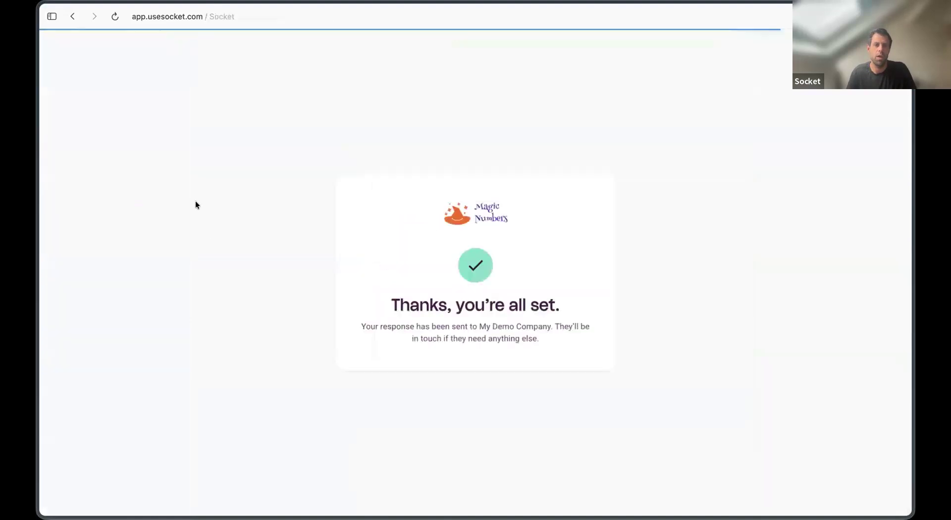
Step: Open the new Hatch Apps lead from the Leads board and review its notes and phone
left_click(48, 15)
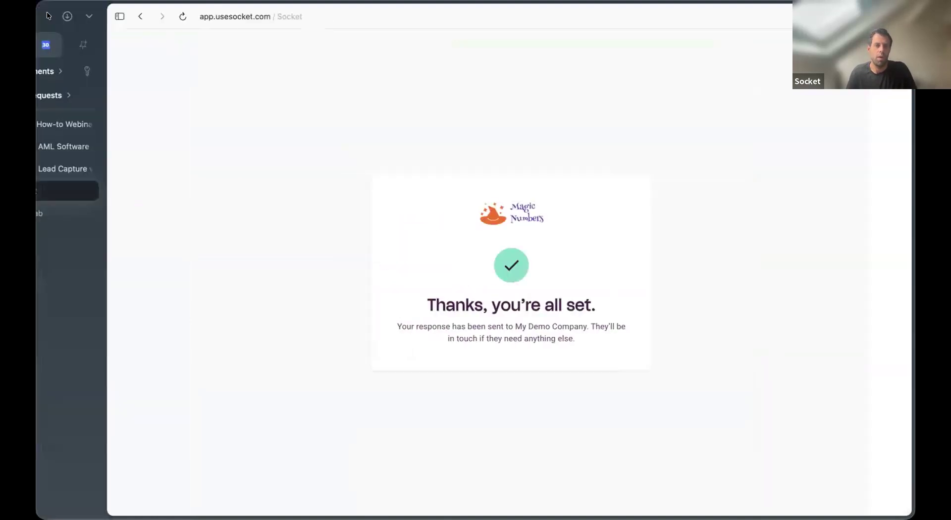
left_click(88, 169)
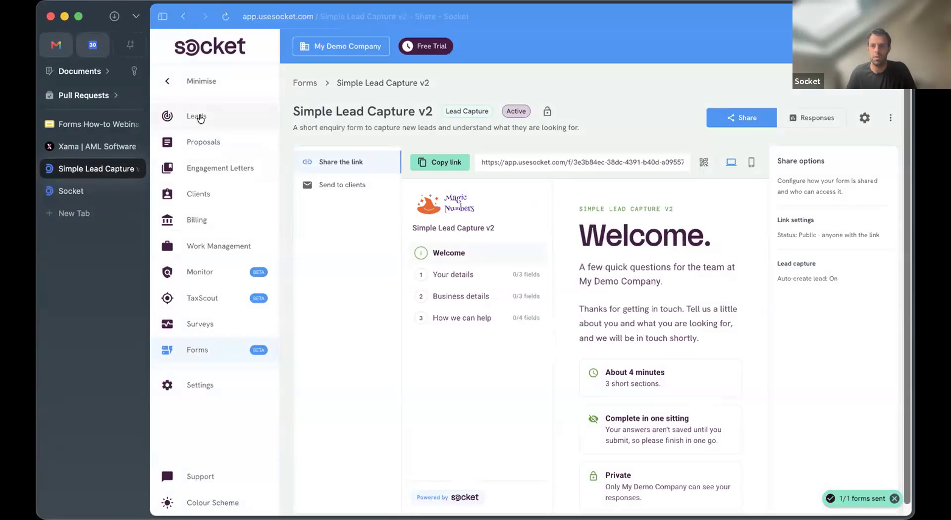
left_click(200, 119)
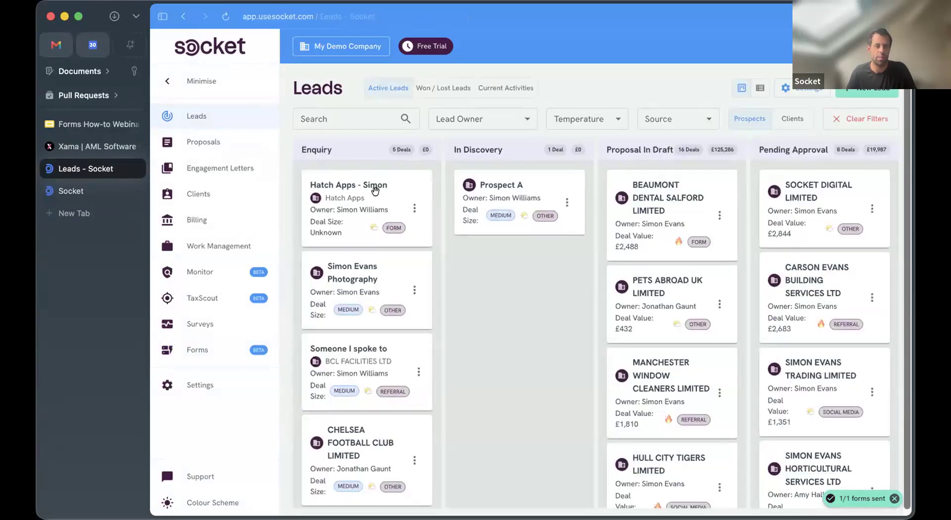
left_click(375, 190)
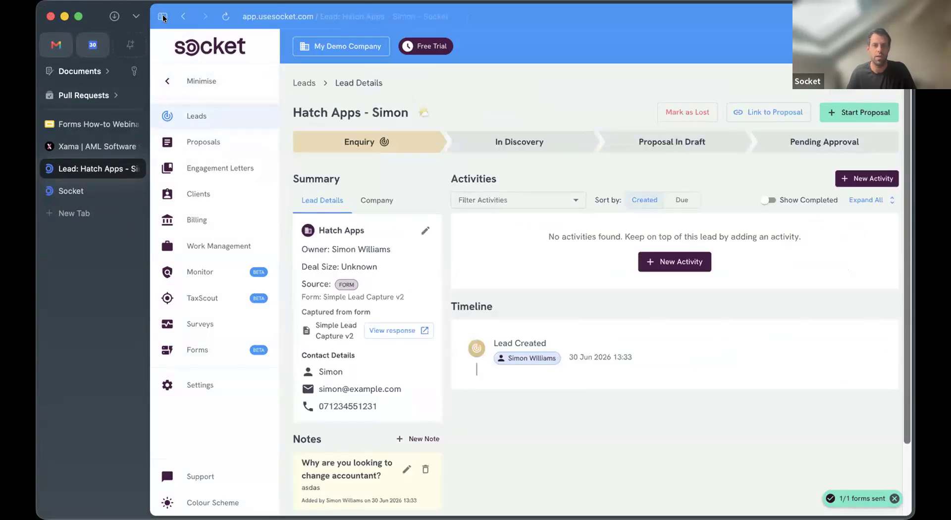
key("super+s")
scroll(291, 186, "down", 3)
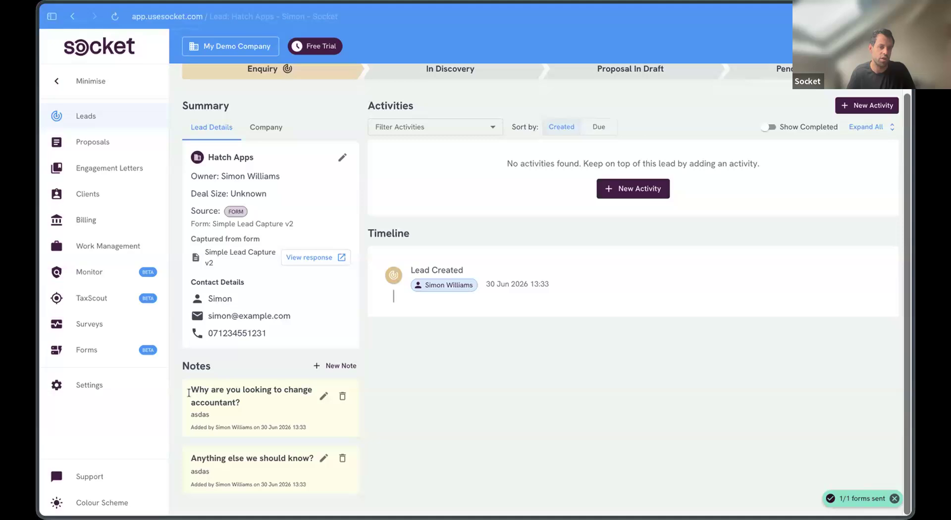
left_click_drag(244, 409, 301, 424)
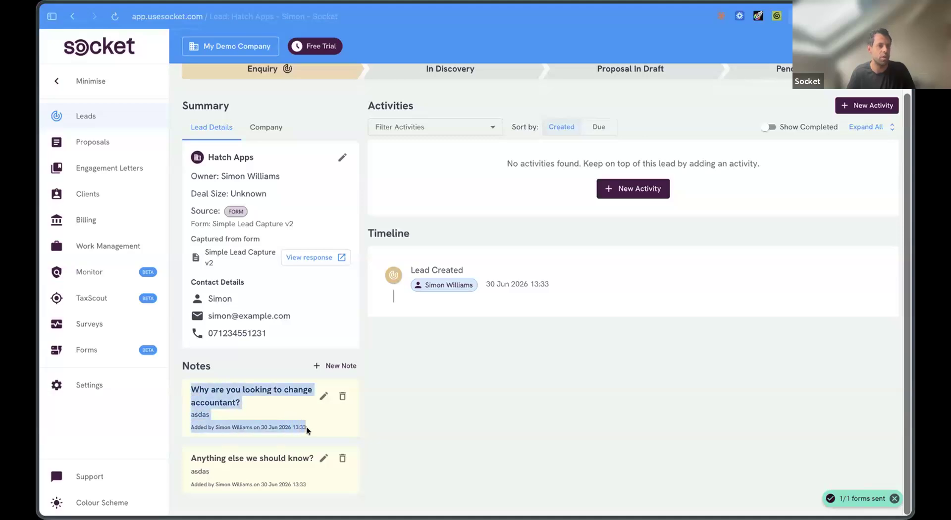
left_click(306, 426)
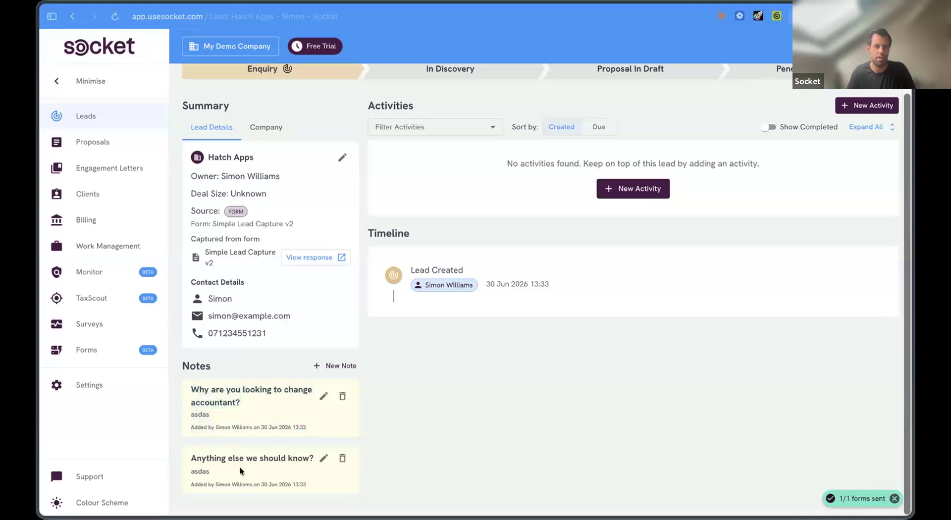
left_click_drag(284, 327, 199, 331)
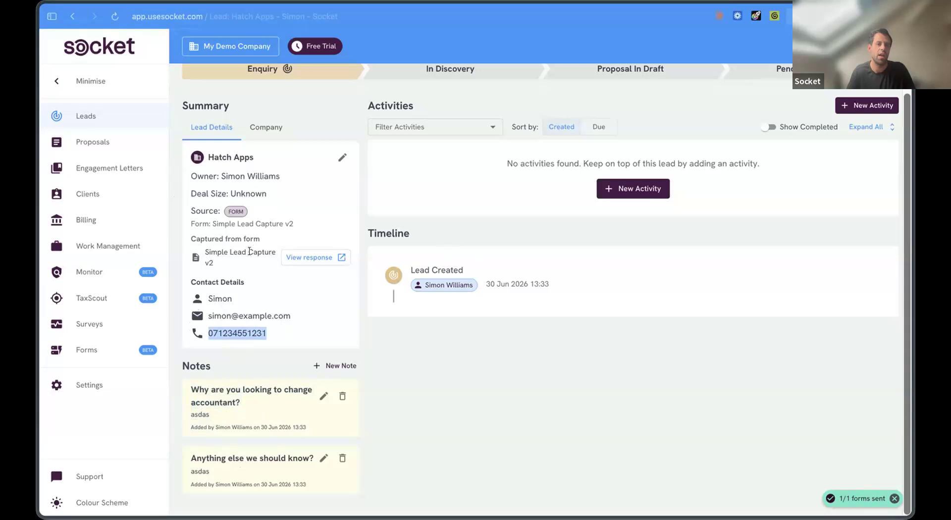
Step: View the lead's linked Silver Dolphin response answers, then return to the responses table
left_click(319, 258)
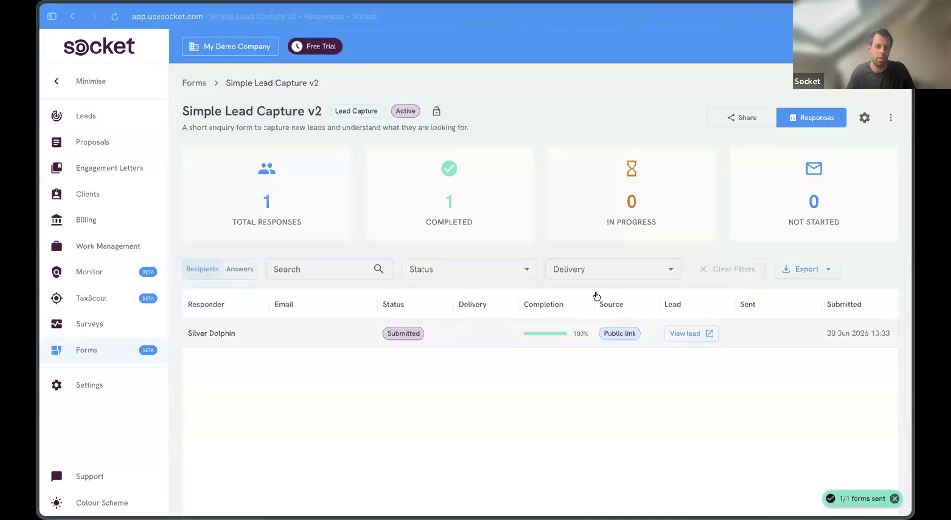
left_click(558, 347)
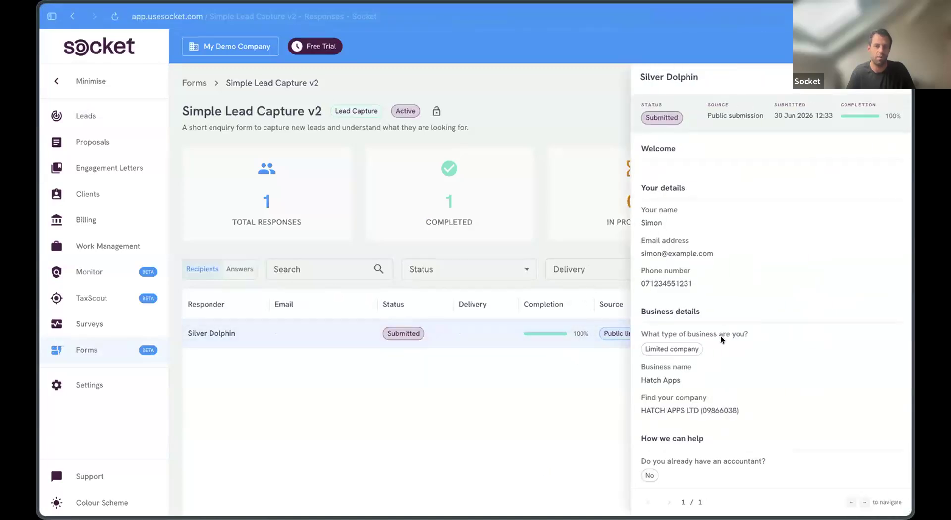
scroll(721, 335, "down", 3)
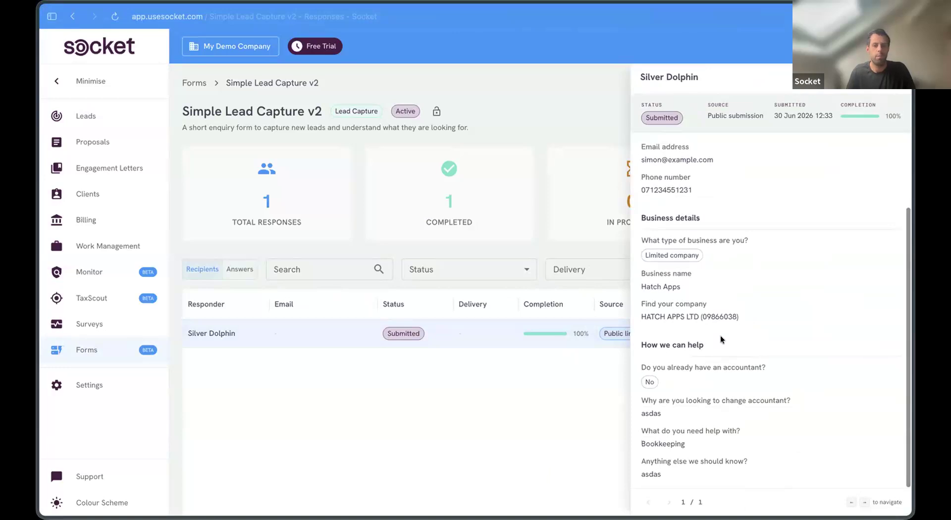
scroll(721, 335, "up", 3)
key("Escape")
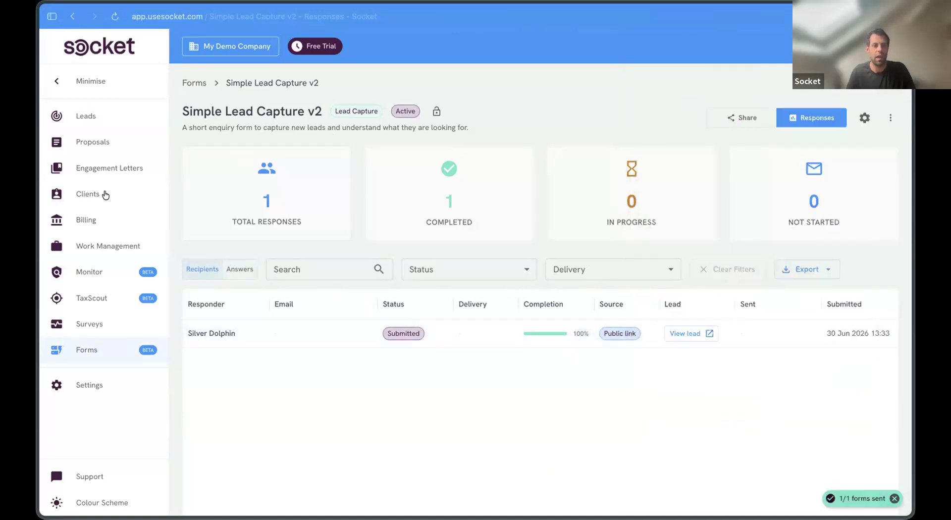
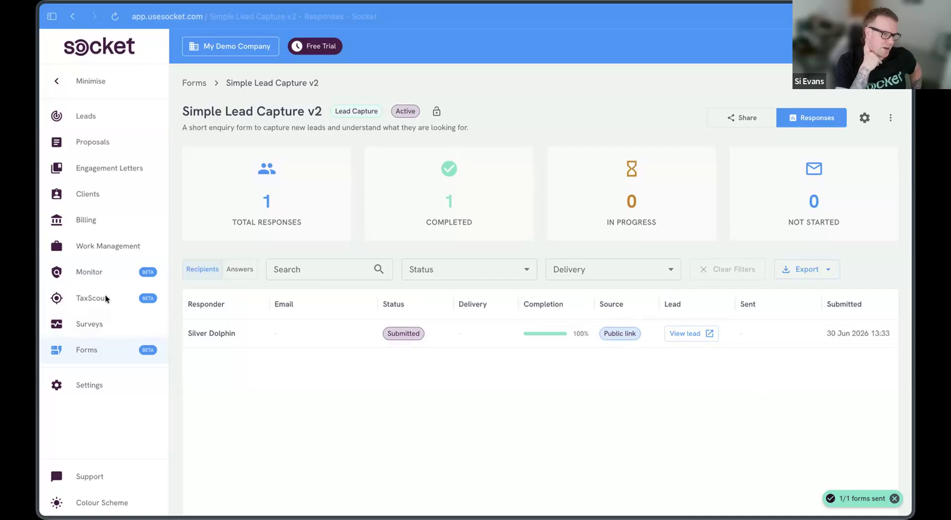
Step: Return to the Forms list and show the System templates, including Simple Lead Capture and onboarding templates
left_click(124, 355)
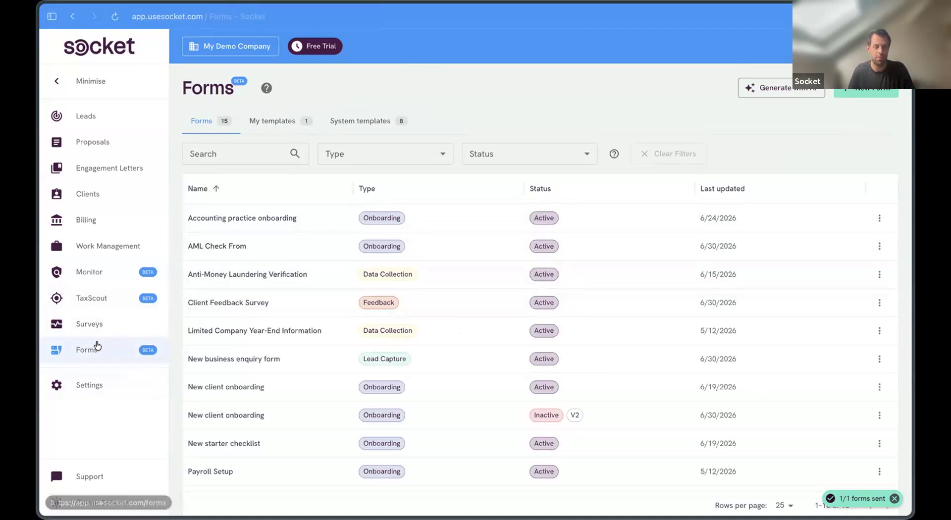
left_click(373, 123)
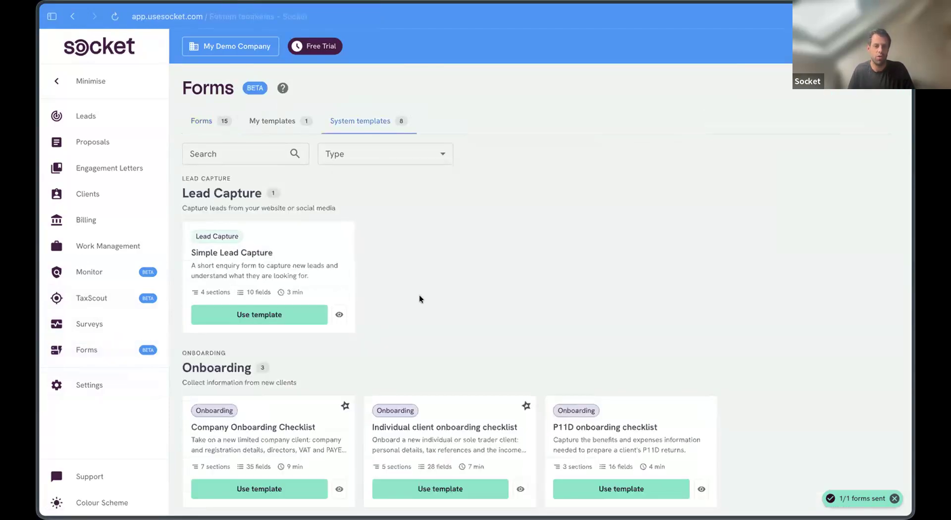
Step: Create a new form from the Company Onboarding Checklist template
scroll(419, 295, "down", 3)
scroll(238, 152, "up", 1)
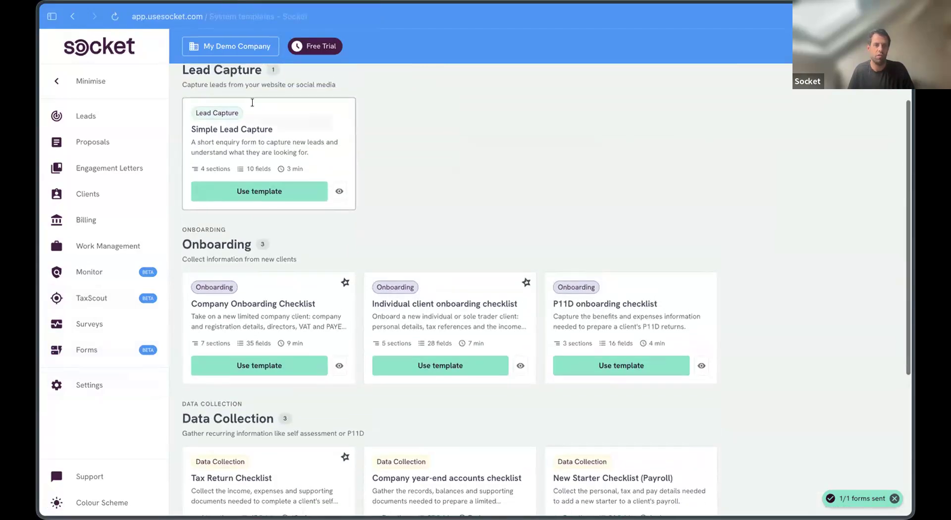
scroll(292, 334, "down", 5)
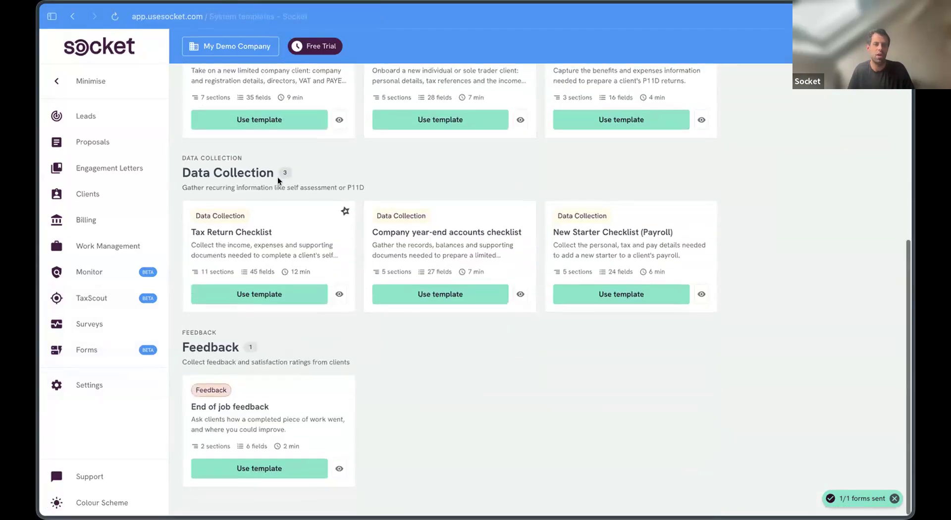
left_click(289, 121)
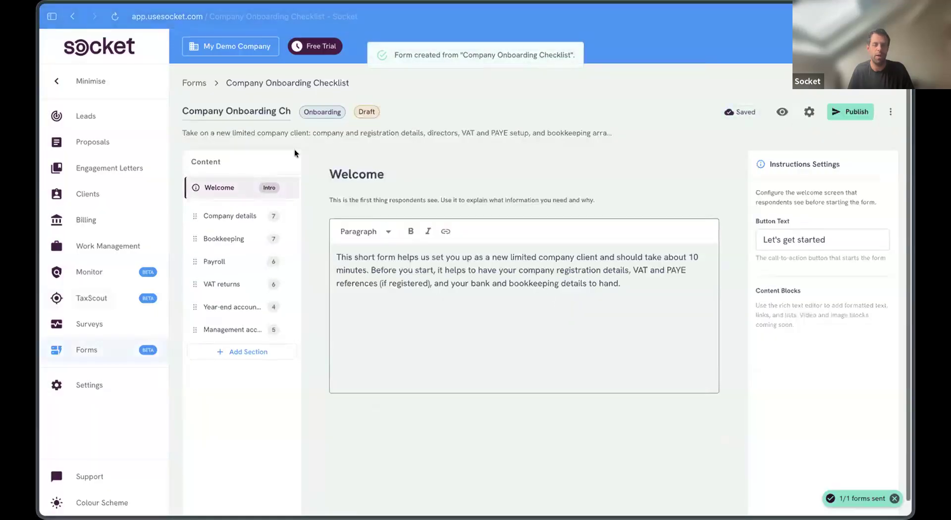
left_click(230, 216)
Step: Inspect the Financial year end field in the draft form's Company details section
scroll(536, 347, "down", 2)
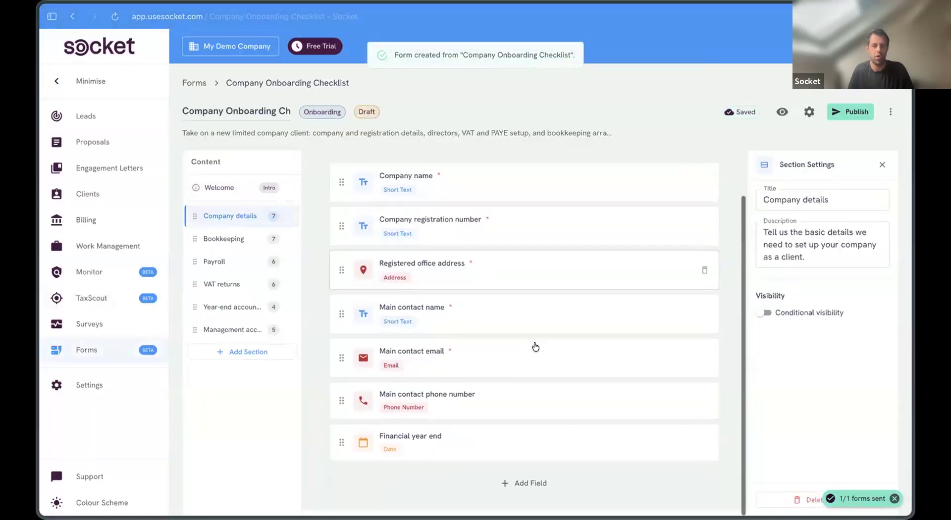
left_click(484, 459)
scroll(449, 320, "up", 2)
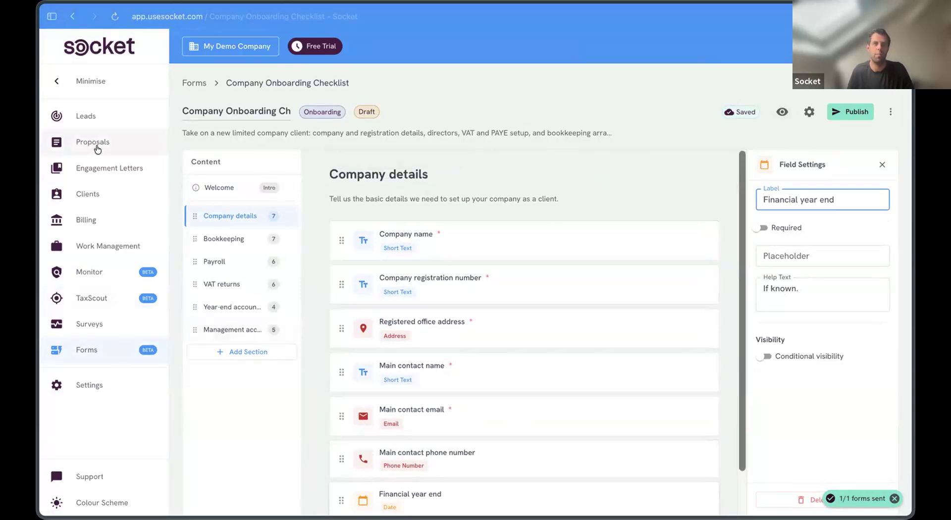
left_click(91, 387)
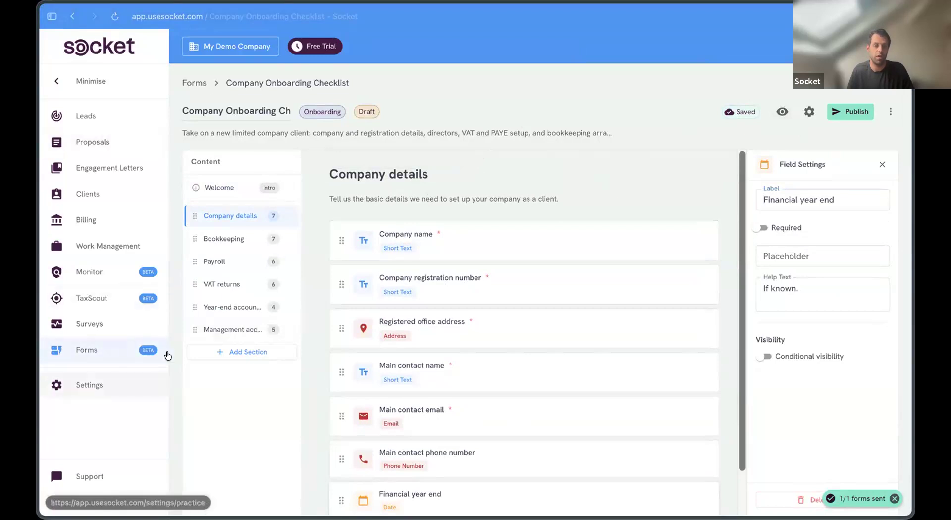
Step: In Proposal Settings, set the For New Clients onboarding form to Accounting practice onboarding
left_click(226, 294)
scroll(491, 314, "down", 15)
scroll(393, 212, "down", 5)
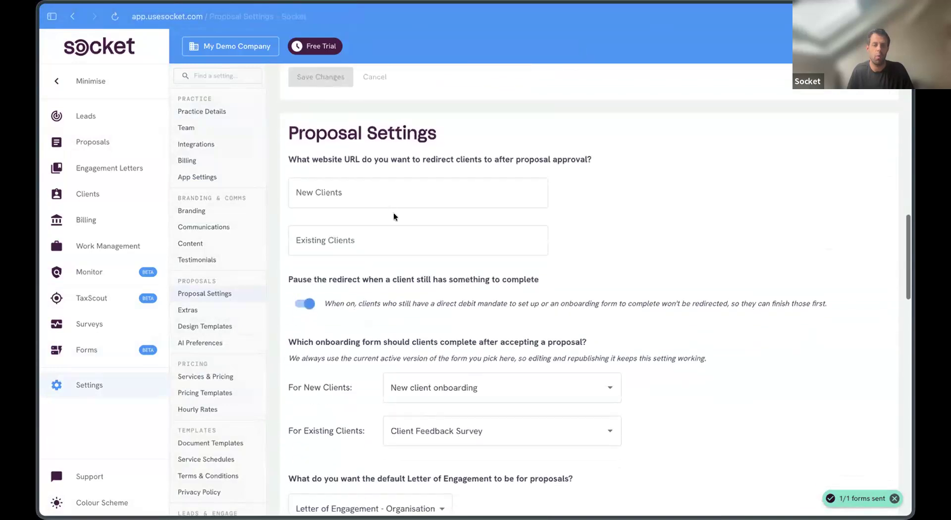
scroll(406, 213, "down", 3)
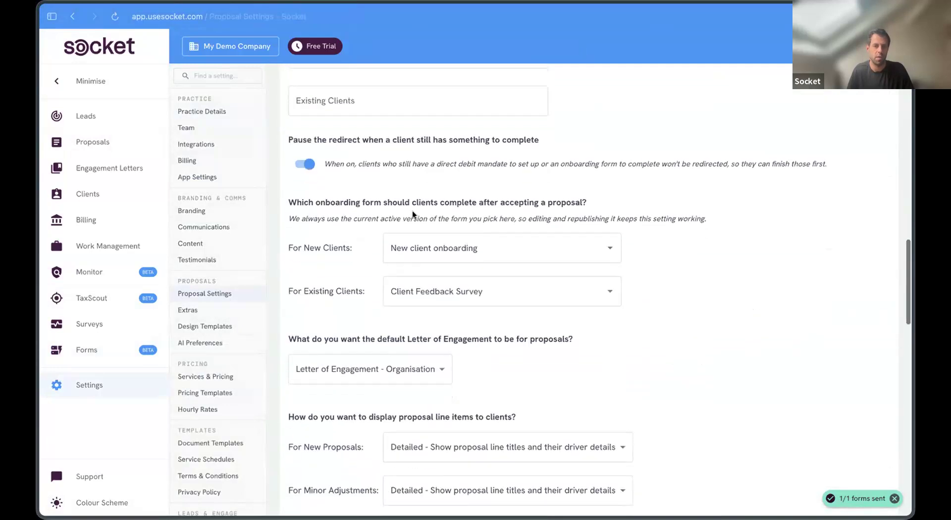
left_click(545, 246)
left_click(490, 294)
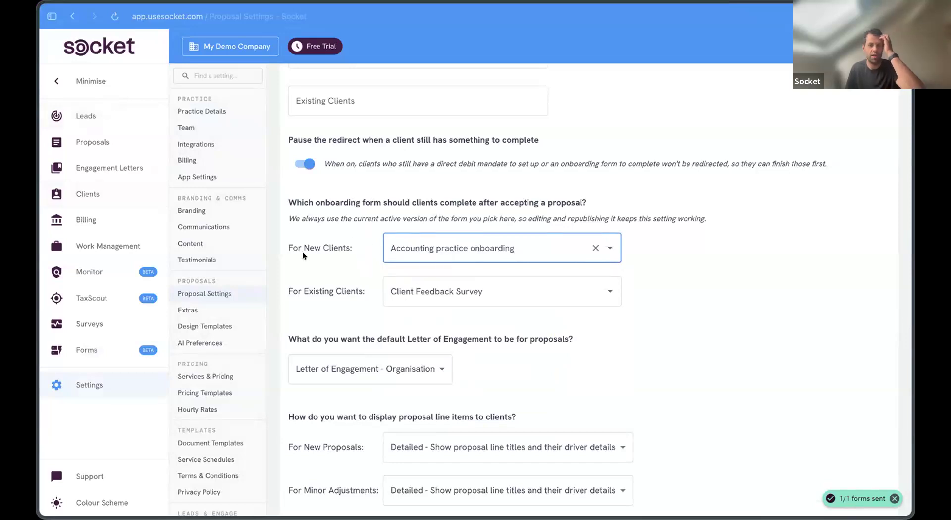
left_click_drag(288, 248, 360, 243)
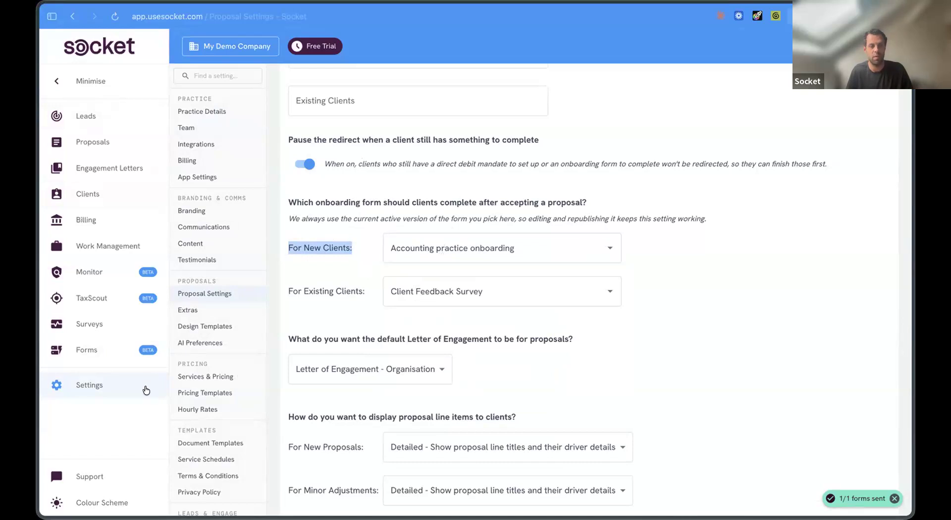
Step: Check Maddox Publishing Group's Forms tab to confirm no forms were sent, then return to Forms
left_click(113, 342)
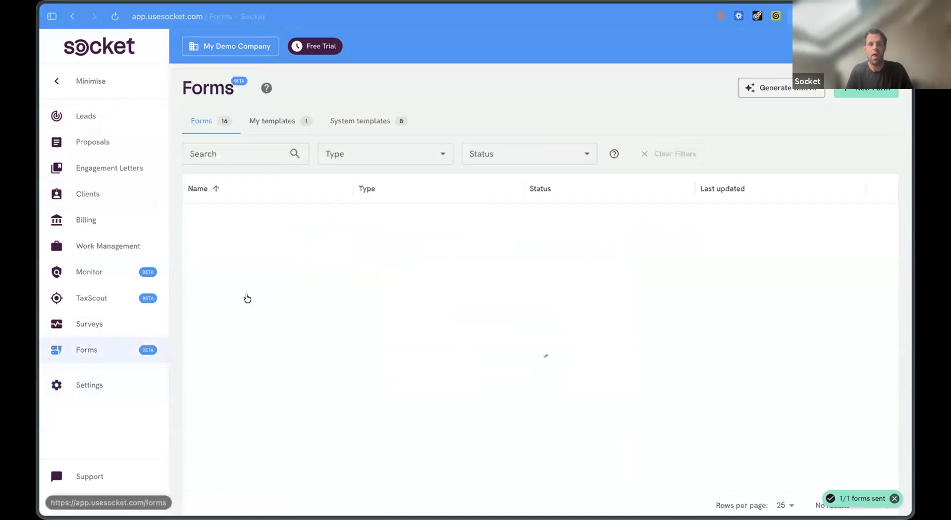
left_click(141, 190)
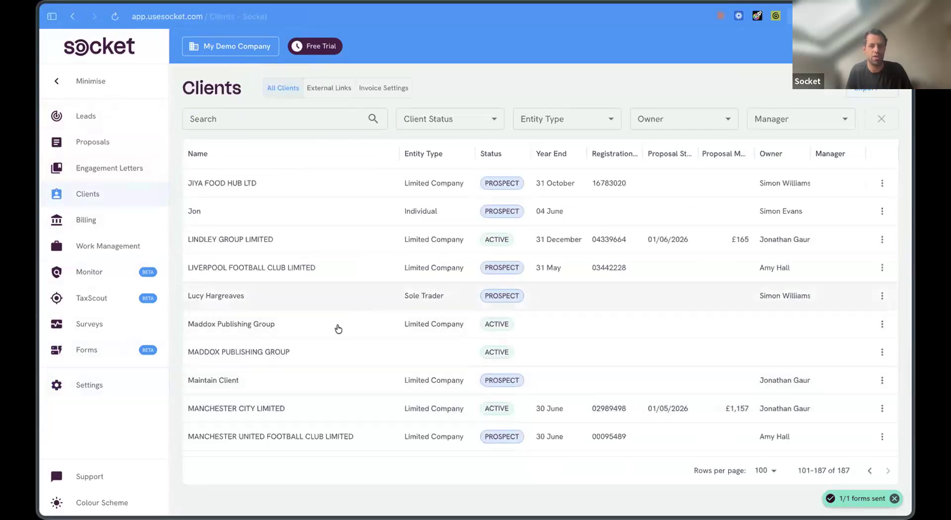
left_click(339, 327)
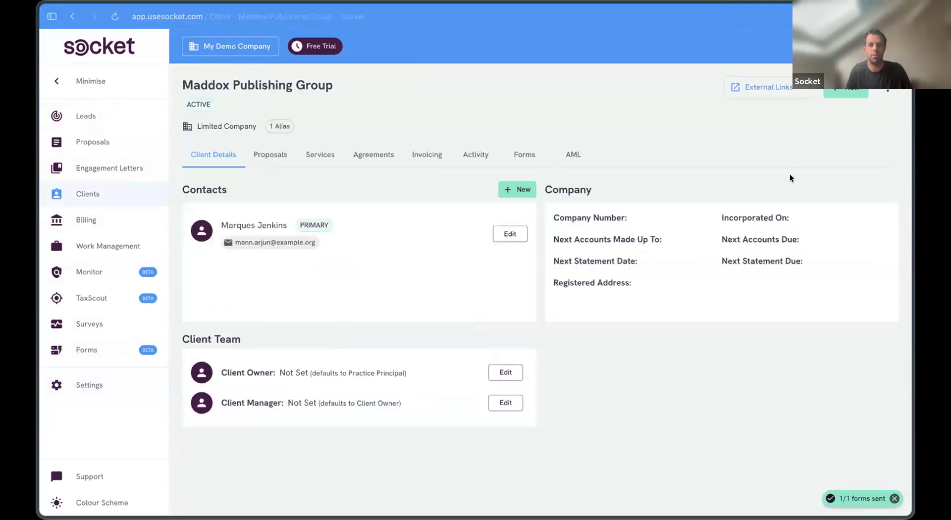
left_click(865, 190)
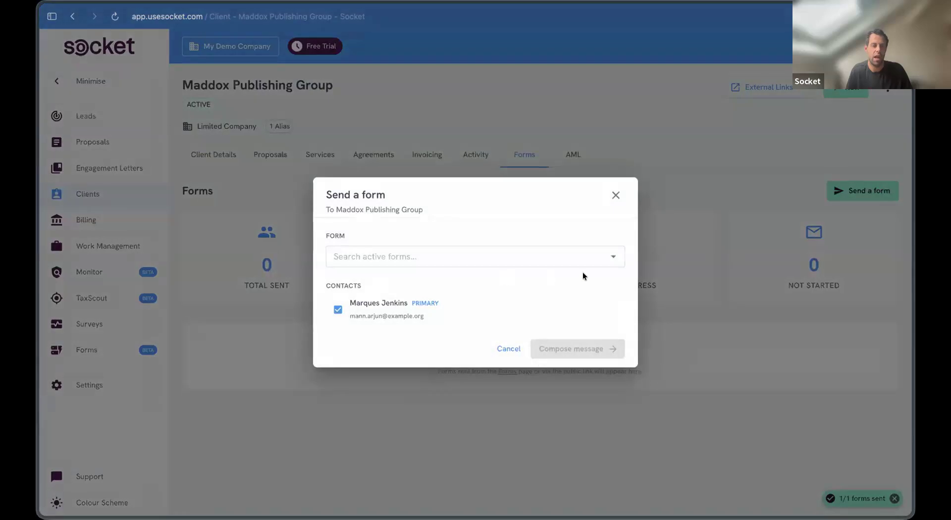
key("Escape")
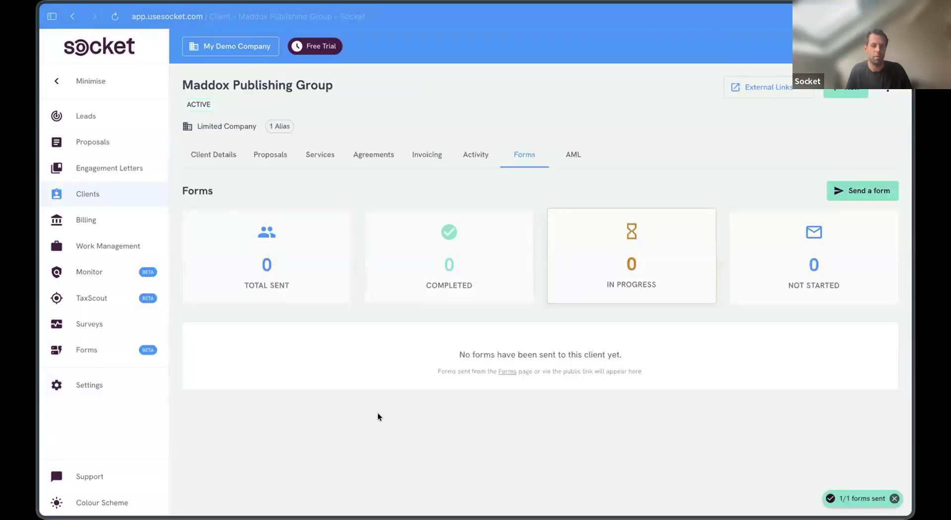
left_click(86, 350)
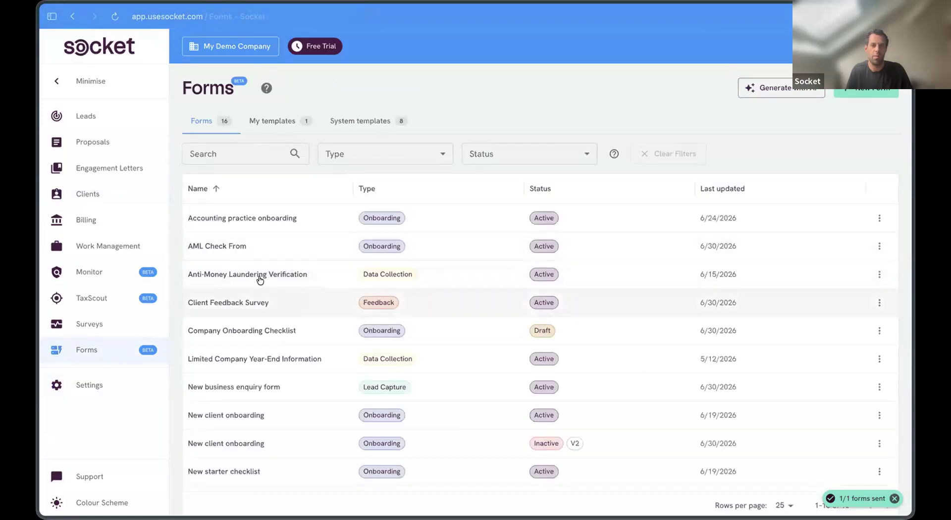
Step: Send the AML Check From form out to clients from its sharing options
left_click(245, 246)
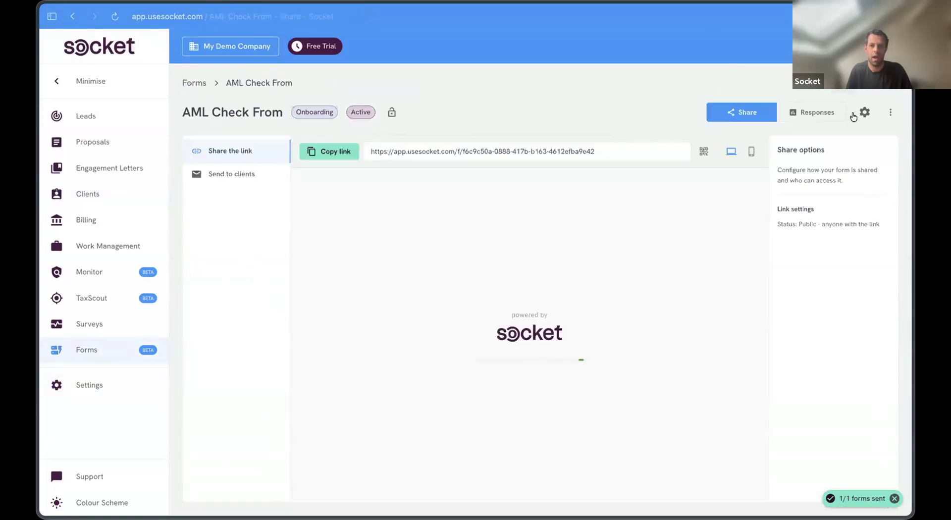
left_click(251, 174)
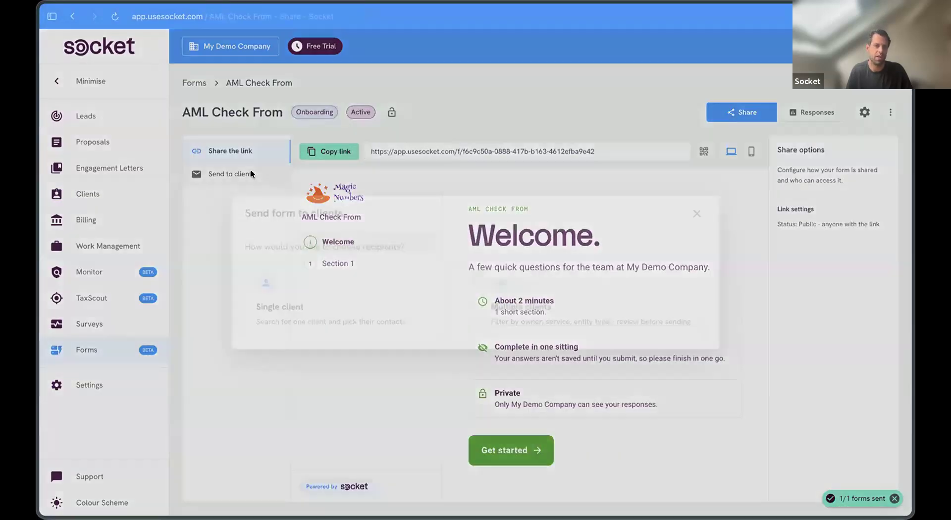
left_click(533, 308)
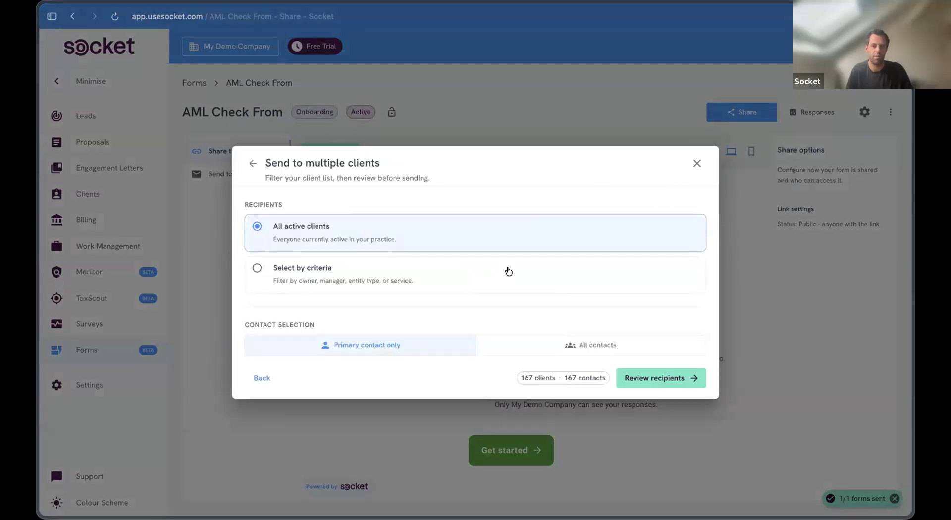
left_click(697, 163)
Step: Review the AML Check From responses and the recipient's failed-invite details, then return to Forms
left_click(815, 113)
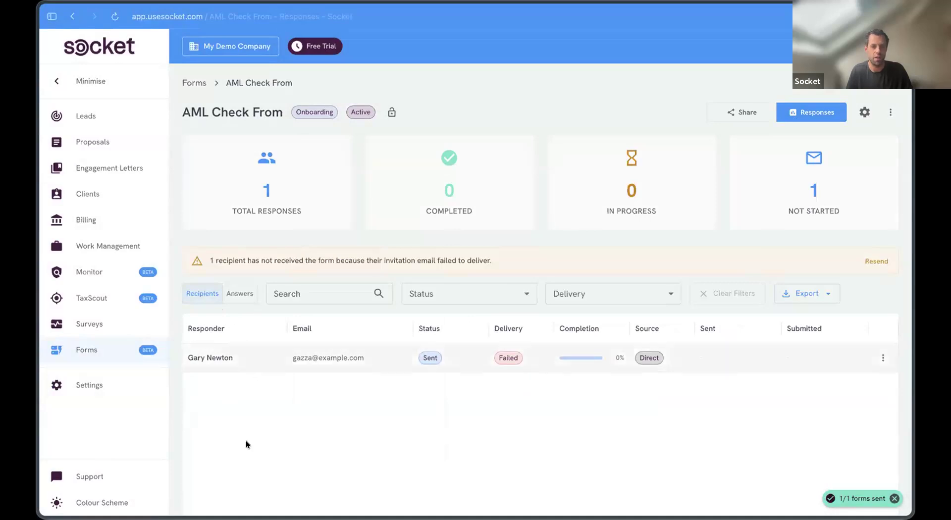
scroll(246, 441, "down", 3)
left_click(247, 136)
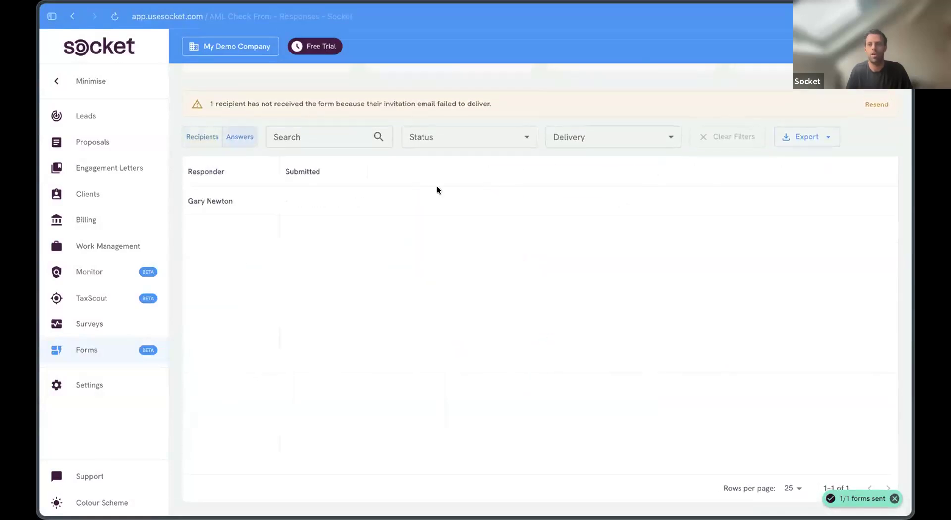
left_click(196, 137)
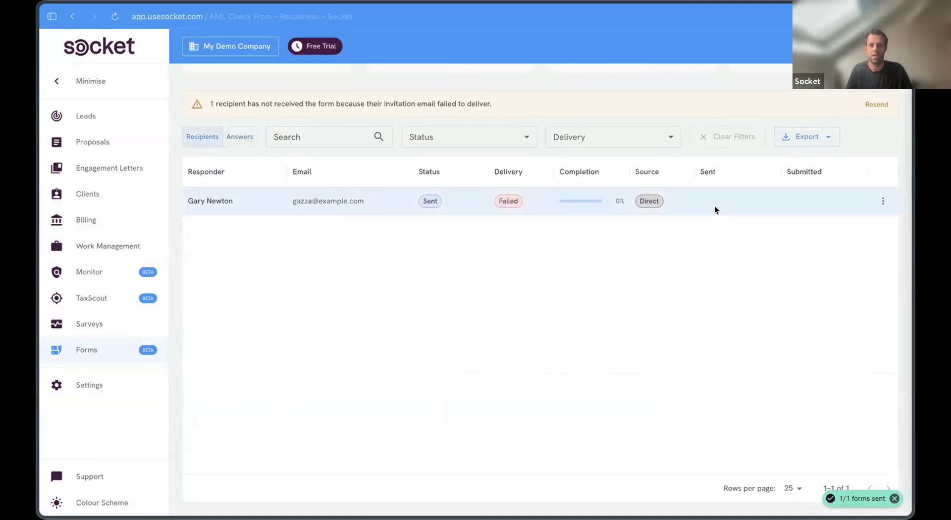
left_click(715, 210)
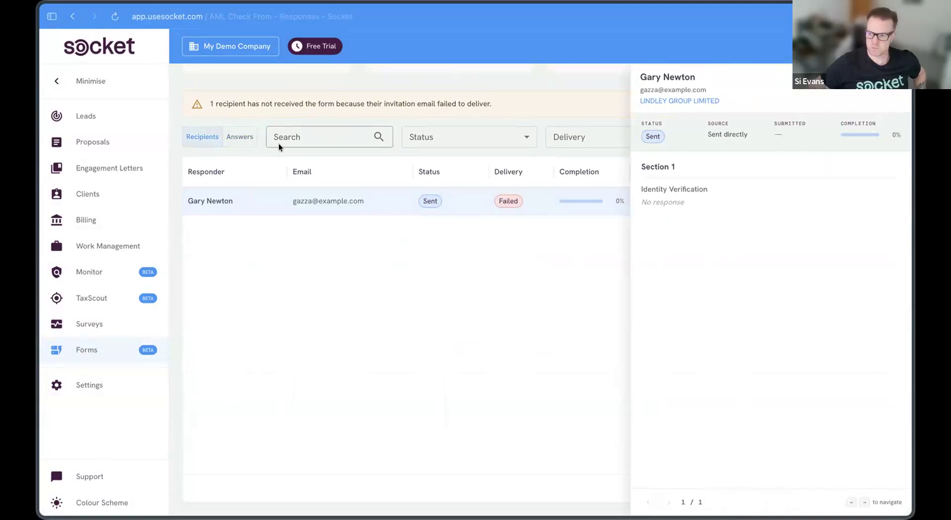
left_click(574, 254)
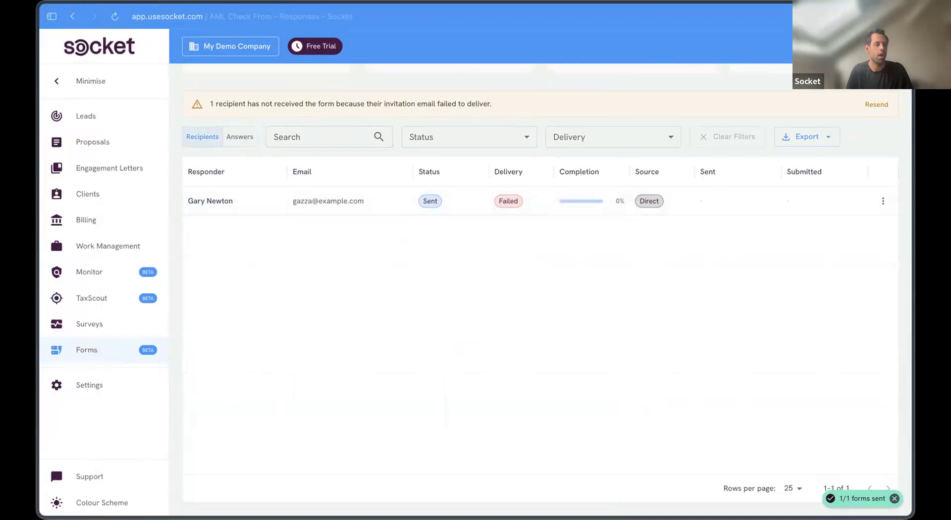
left_click(144, 350)
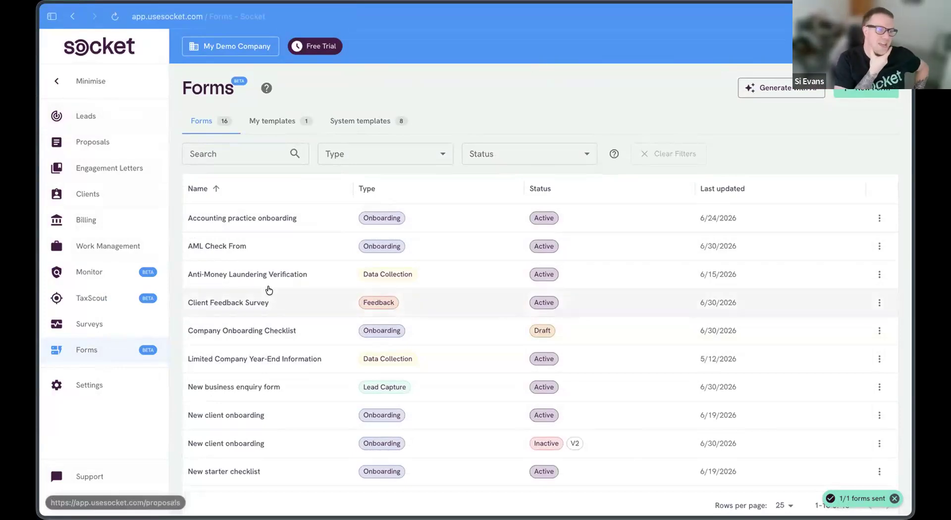
Step: Glance at the Leads board, return to the 16-form Forms list, and show the browser tabs
scroll(268, 289, "down", 5)
scroll(269, 290, "up", 5)
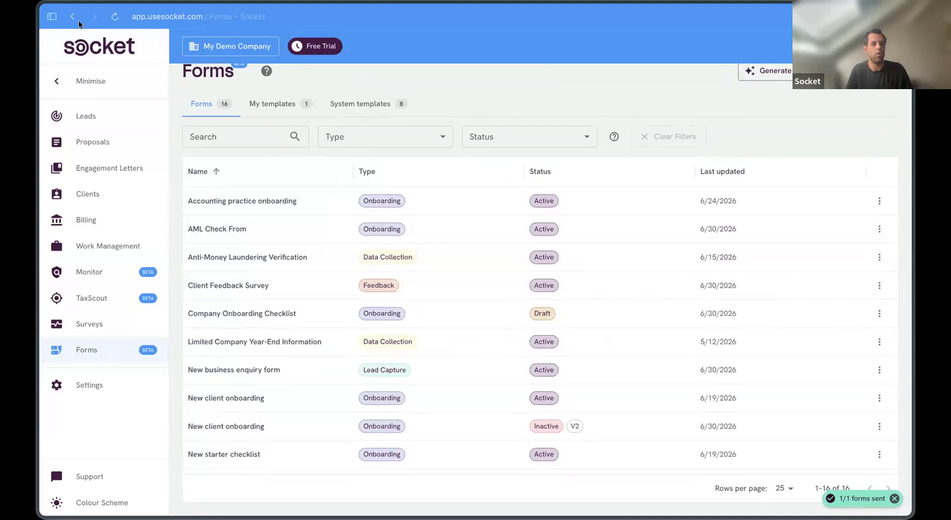
left_click(80, 106)
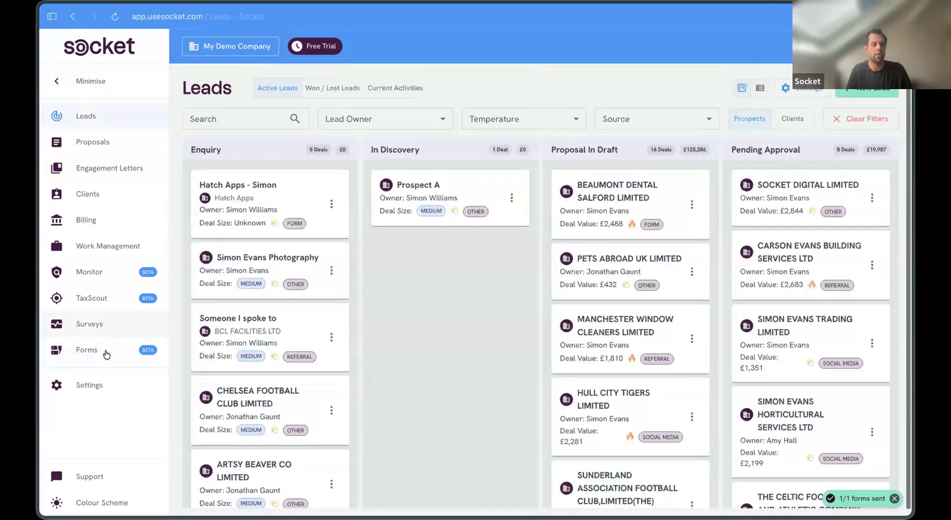
left_click(106, 353)
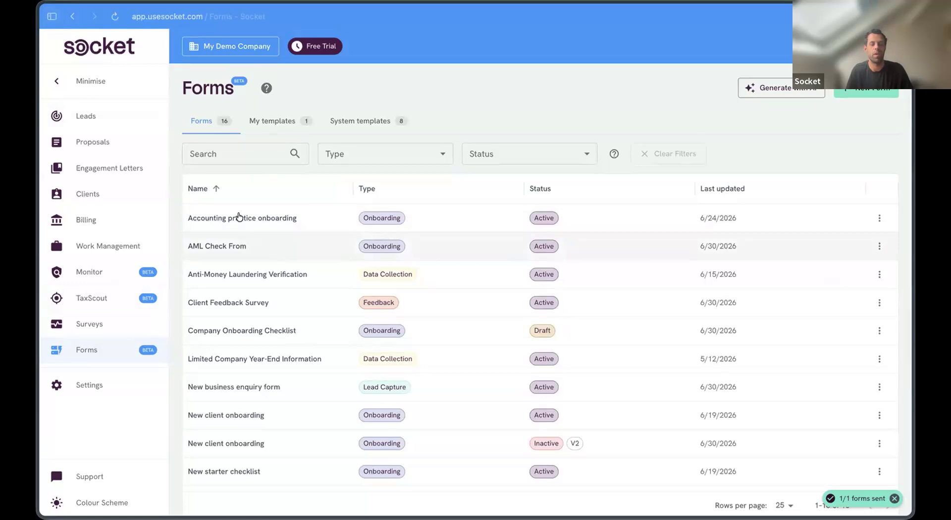
left_click(52, 16)
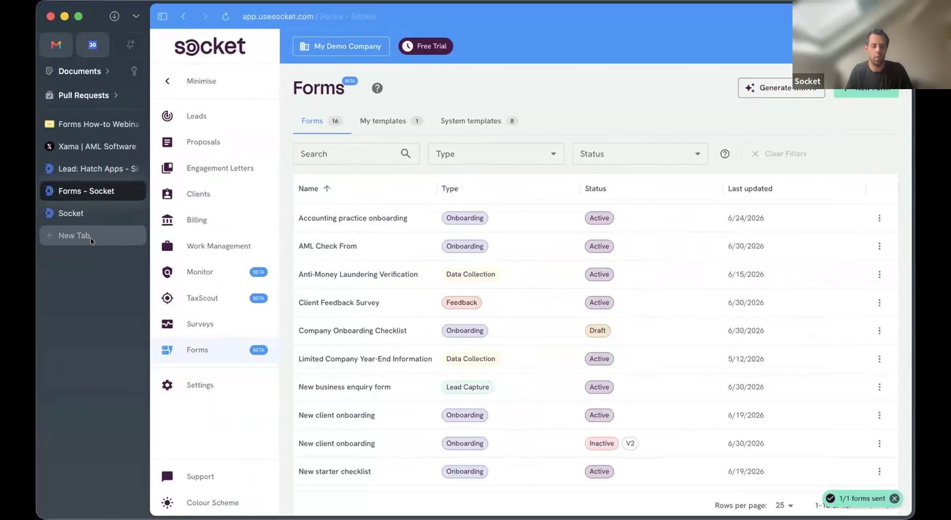
Step: Load usesocket.com in a new browser tab
left_click(75, 236)
type("usesocket.t")
key("BackSpace")
key("BackSpace")
key("BackSpace")
type(".com")
key("Return")
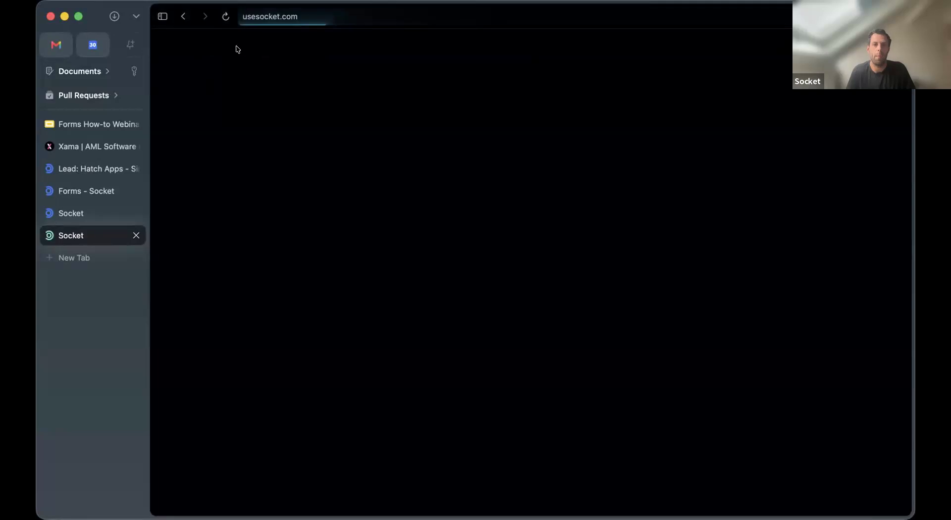
left_click(163, 17)
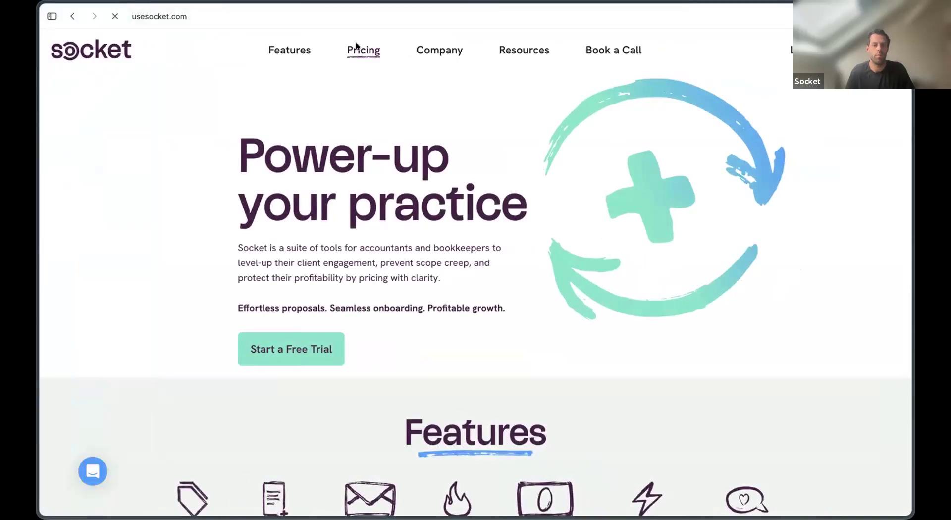
Step: Open the Socket pricing page and scroll through the plans and add-on modules
left_click(362, 49)
scroll(305, 293, "down", 5)
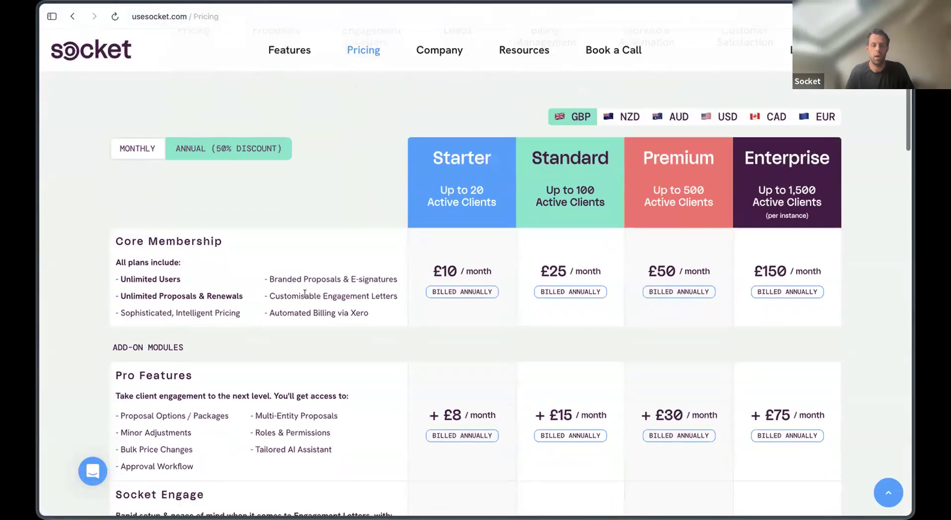
scroll(92, 180, "up", 1)
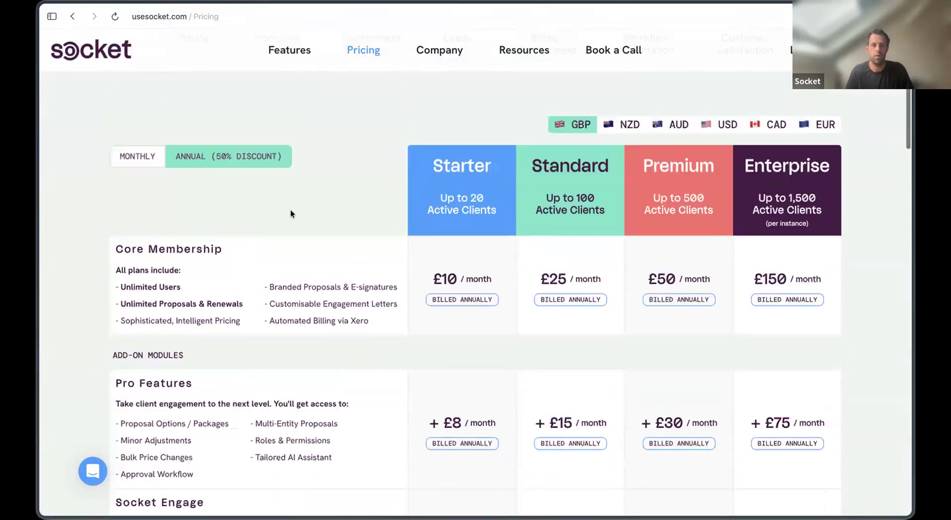
scroll(291, 214, "down", 6)
left_click_drag(436, 338, 486, 337)
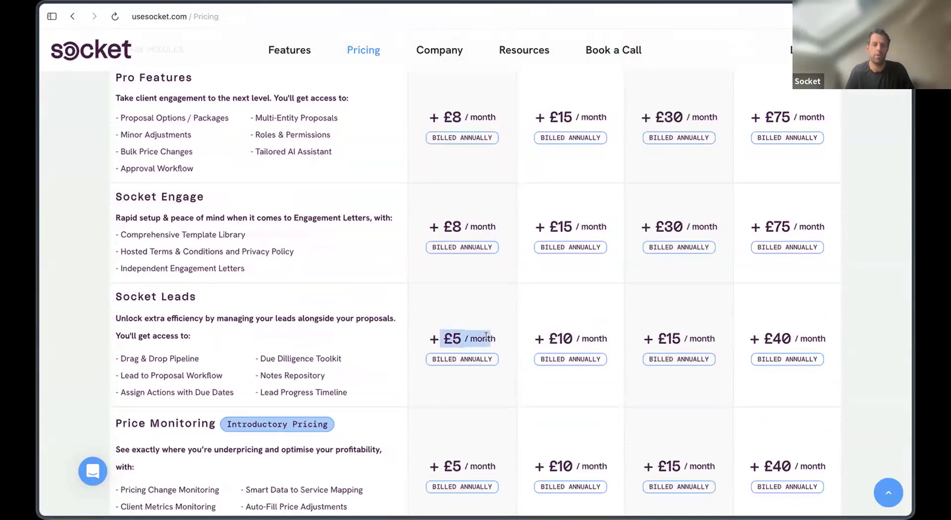
scroll(486, 336, "up", 5)
scroll(487, 336, "down", 4)
scroll(559, 403, "up", 5)
scroll(692, 391, "down", 4)
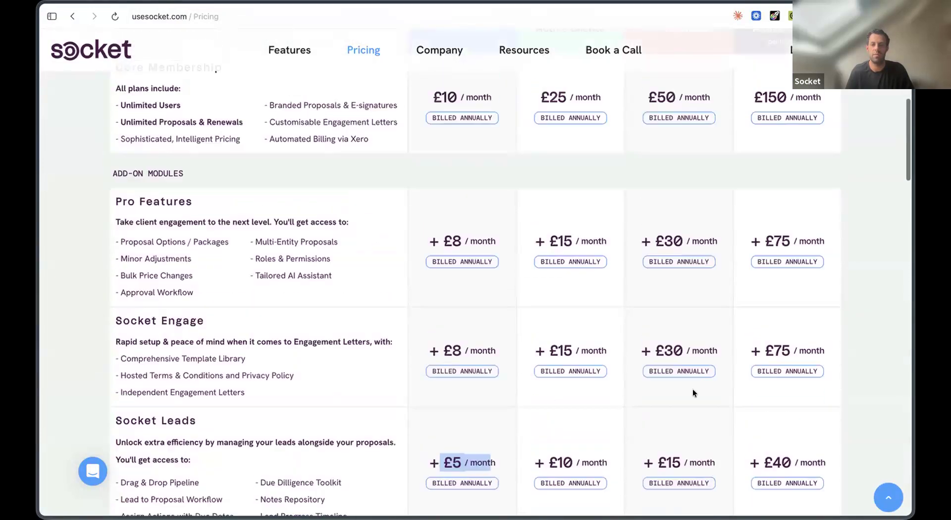
scroll(693, 388, "up", 3)
scroll(692, 391, "down", 3)
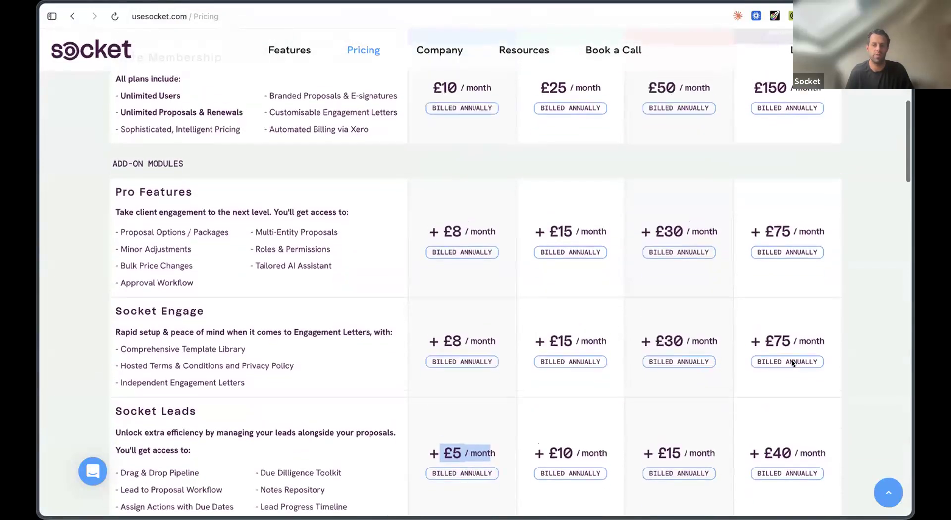
scroll(791, 359, "up", 3)
scroll(792, 362, "down", 5)
Step: Highlight the Socket Leads add-on prices across all plans, then go back to the homepage
left_click(424, 338)
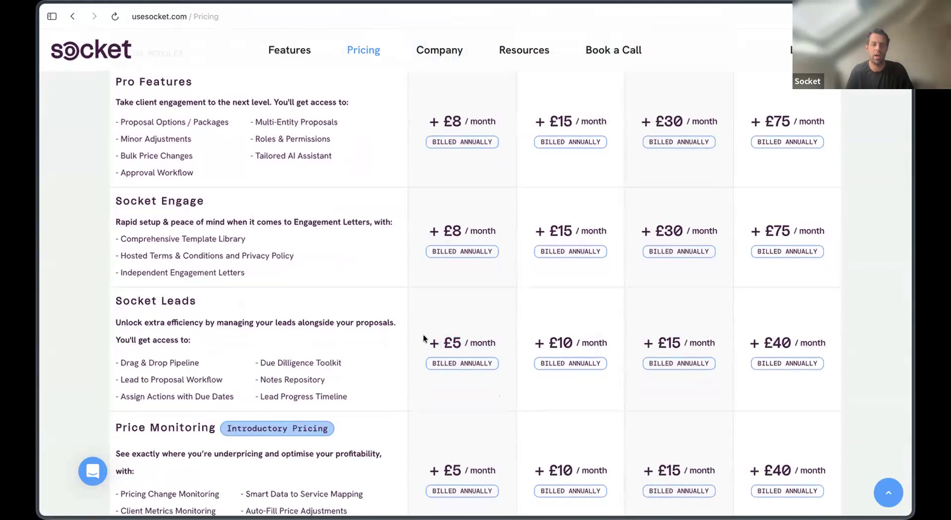
left_click_drag(486, 338, 829, 334)
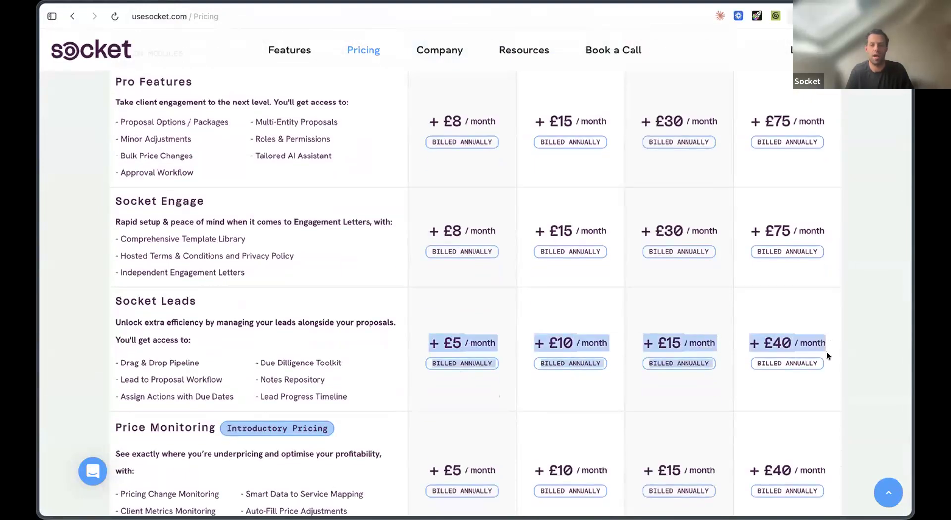
left_click_drag(819, 374, 414, 347)
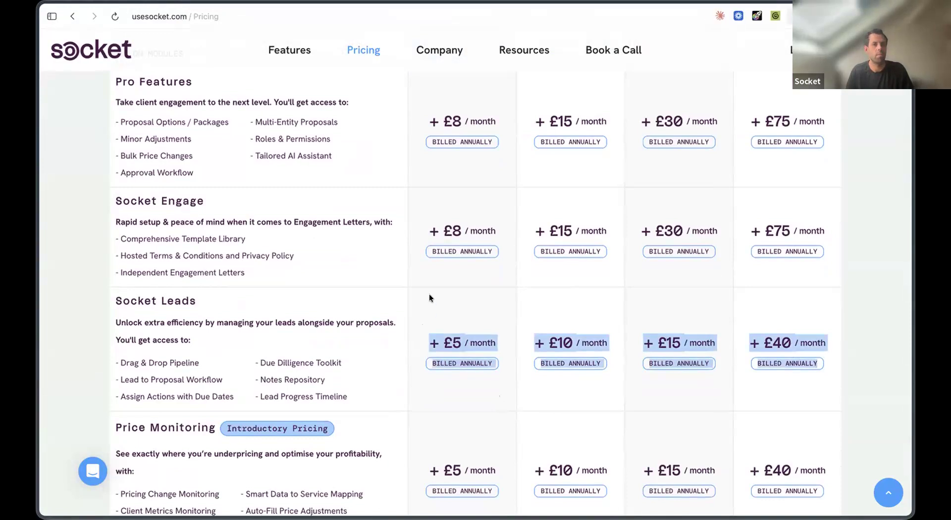
scroll(111, 97, "up", 10)
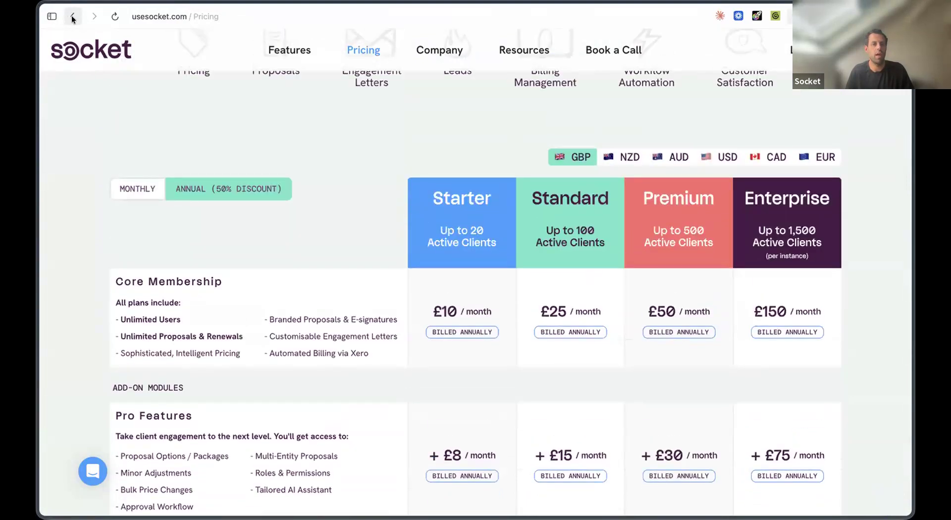
left_click(73, 19)
left_click(50, 16)
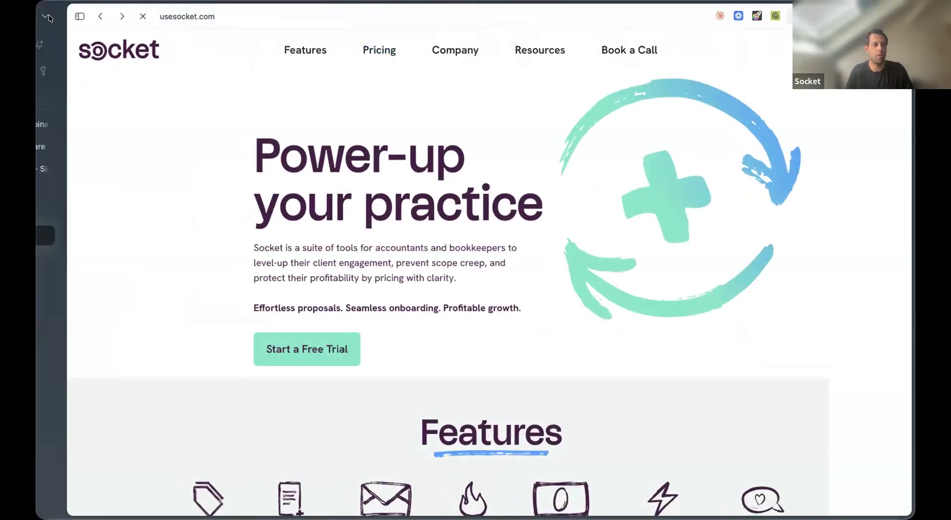
Step: Switch to the Socket Forms tab, then to the Forms How-to Webinar slides
left_click(91, 191)
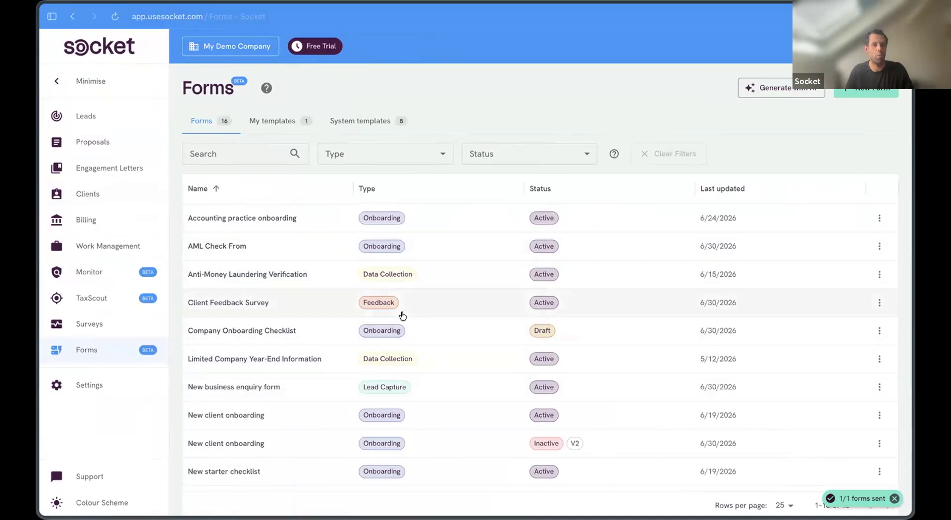
left_click(51, 16)
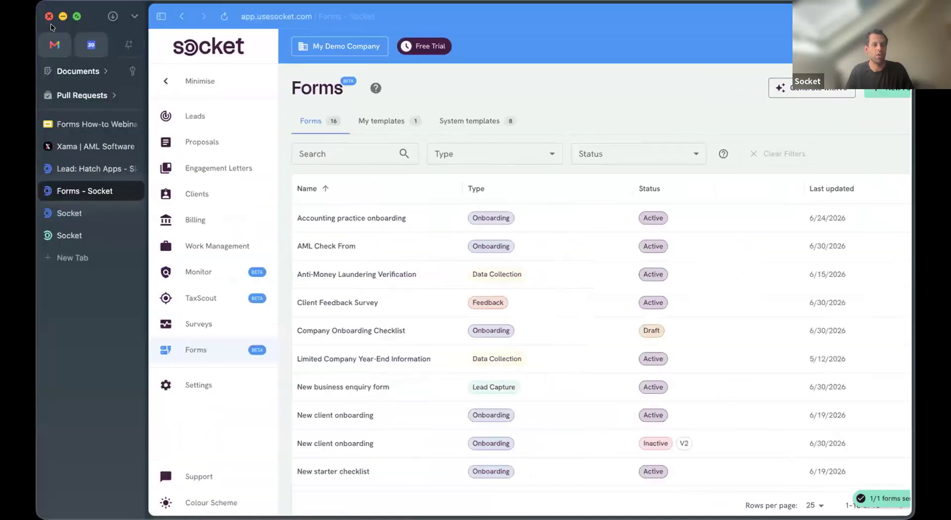
left_click(89, 124)
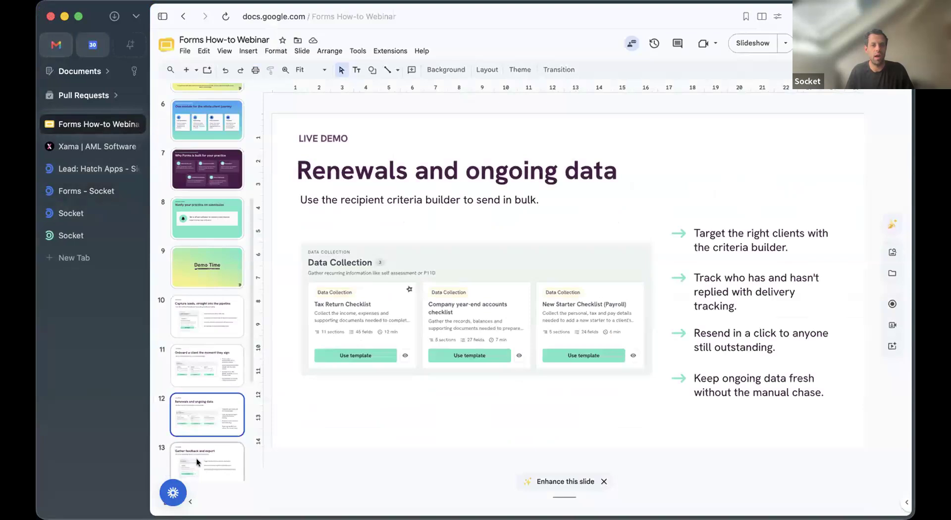
Step: Move from slide 13 to slide 14, 'What's coming next', and start the slideshow
left_click(196, 458)
key("Down")
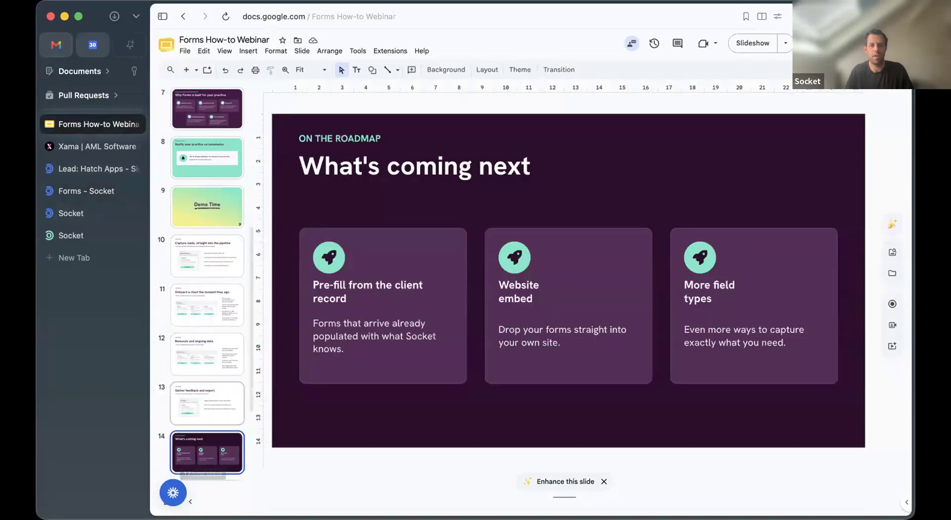
left_click(747, 43)
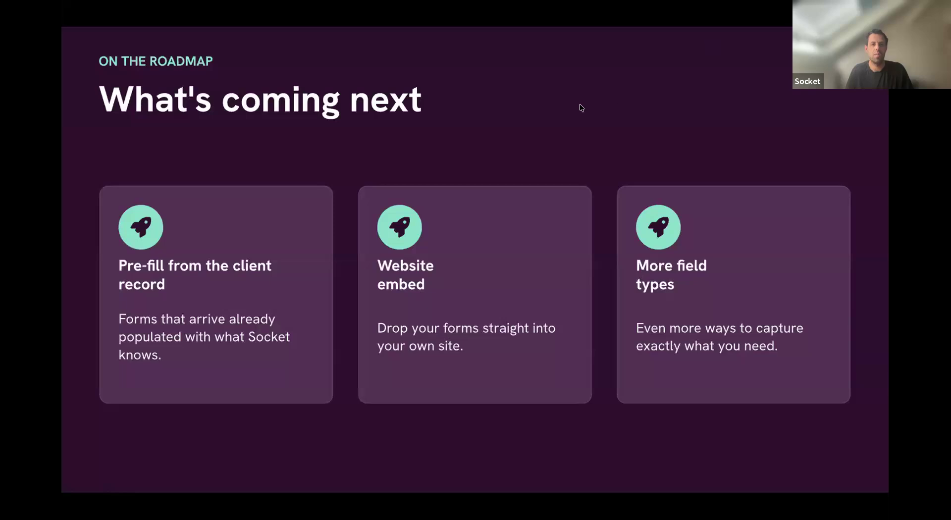